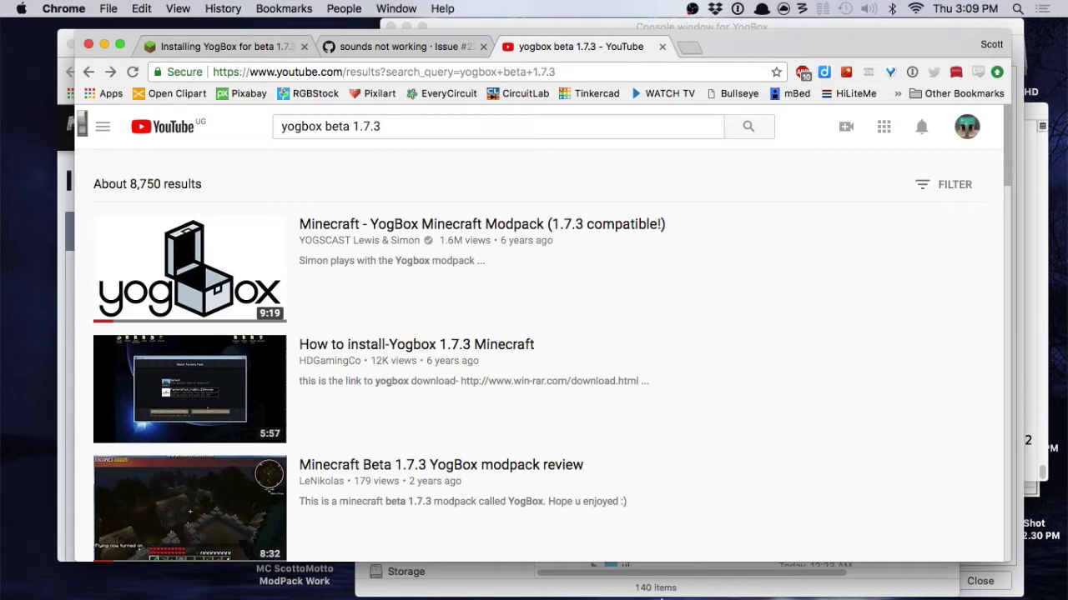
- Open the YogBox_1.7.3_v1.1 folder in Beta 173 to show YOGBOX Installer.jar and the mods folder
left_click(491, 594)
left_click(100, 569)
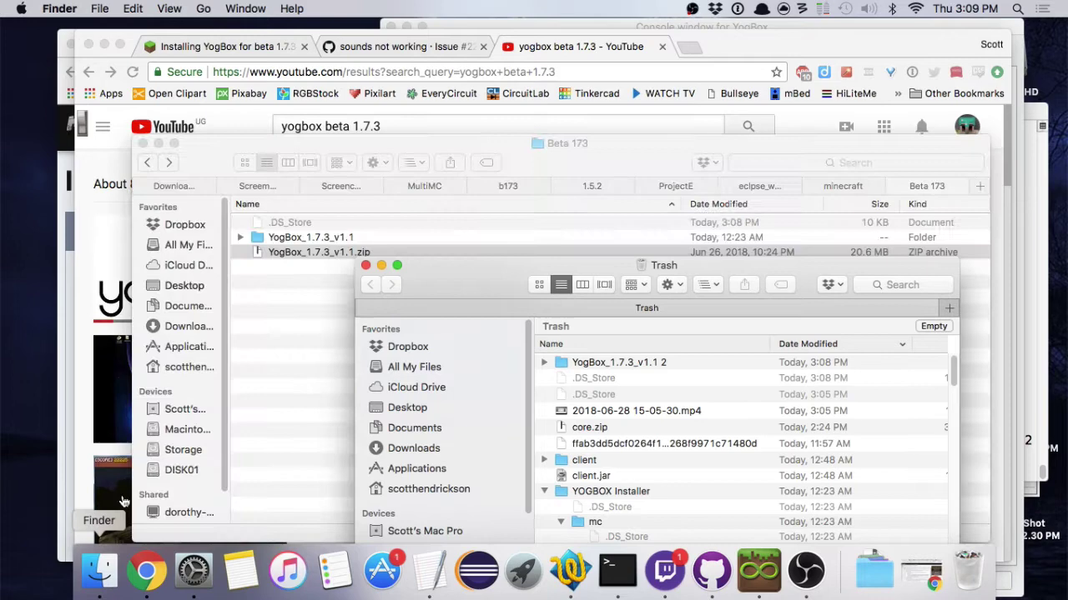
left_click(229, 158)
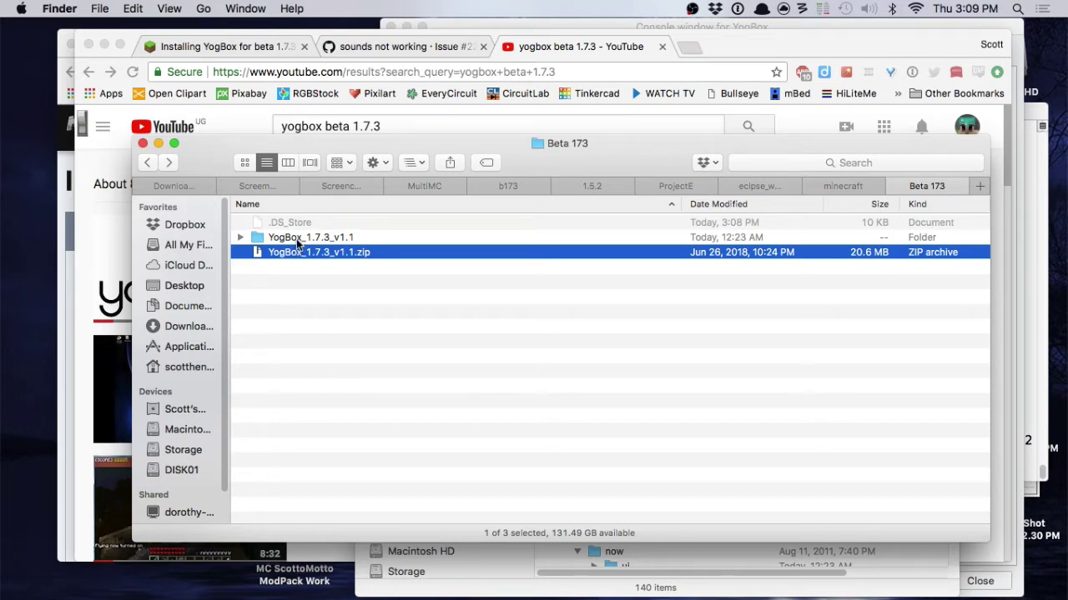
left_click(296, 268)
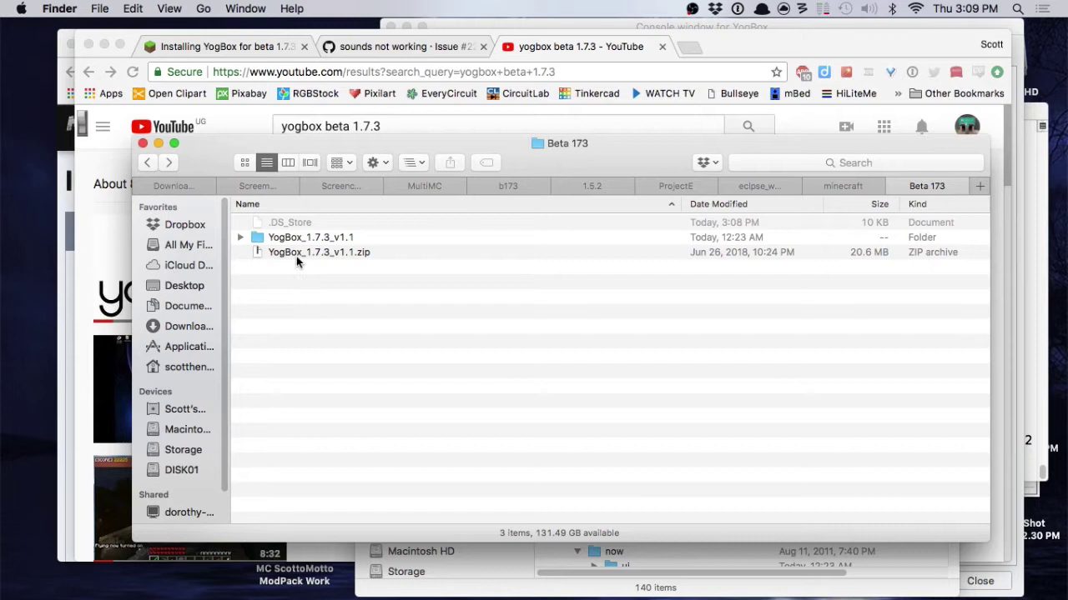
left_click(297, 256)
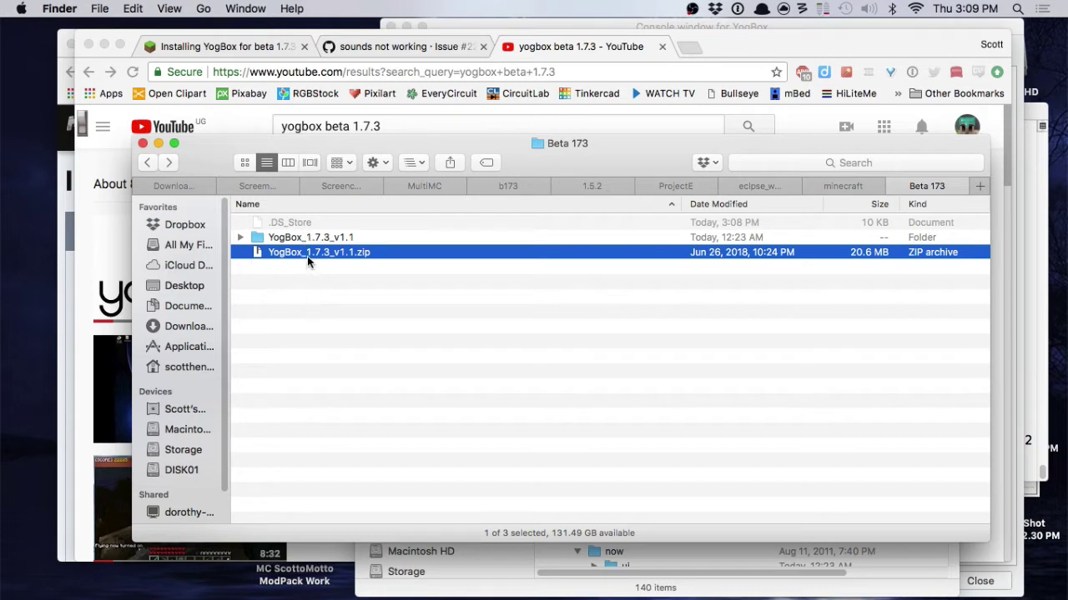
double_click(310, 238)
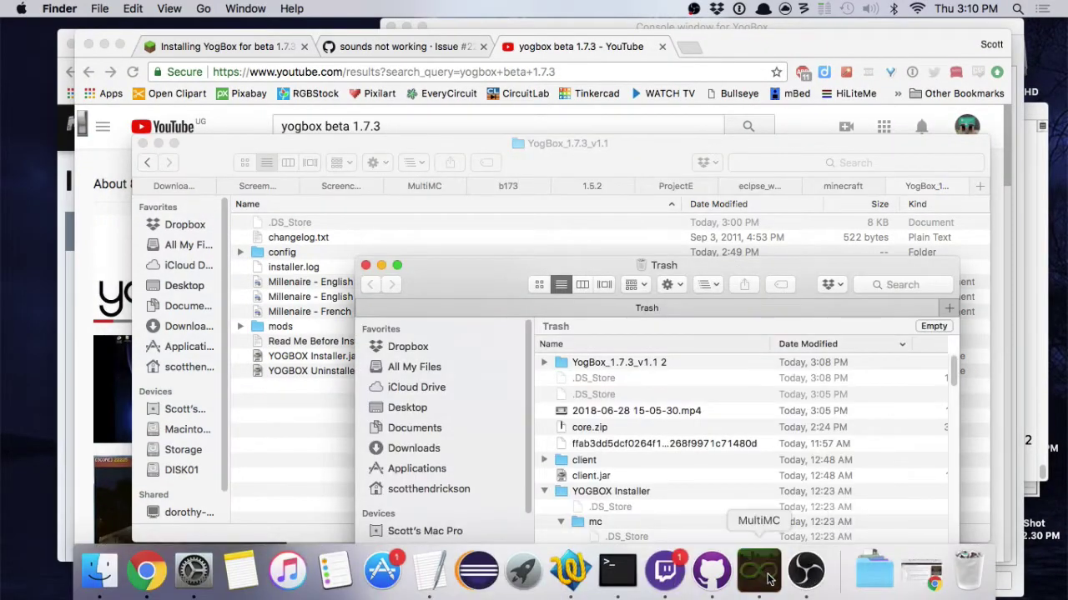
- Review YogBox's apis and corejar jar mods and its loader mods, then launch the instance
left_click(781, 574)
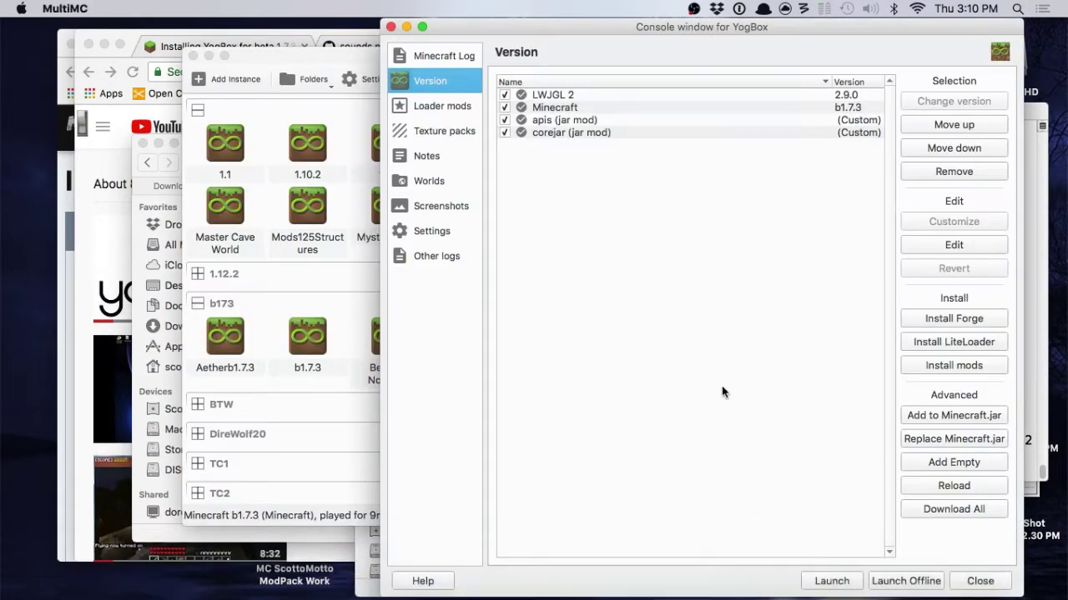
left_click(548, 135)
left_click(556, 124)
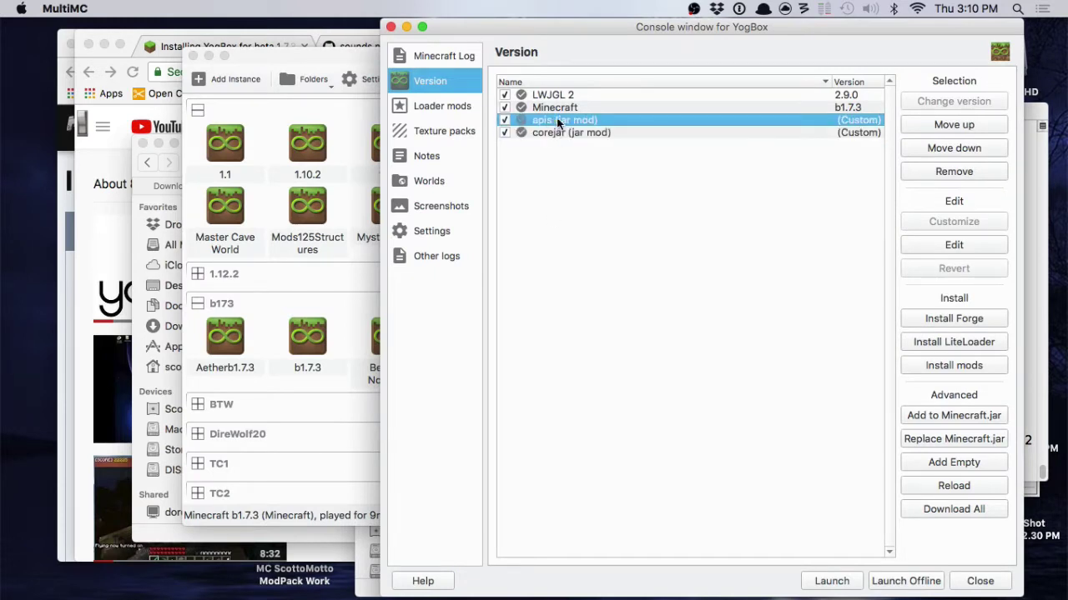
left_click(557, 131)
left_click(556, 123)
left_click(557, 133)
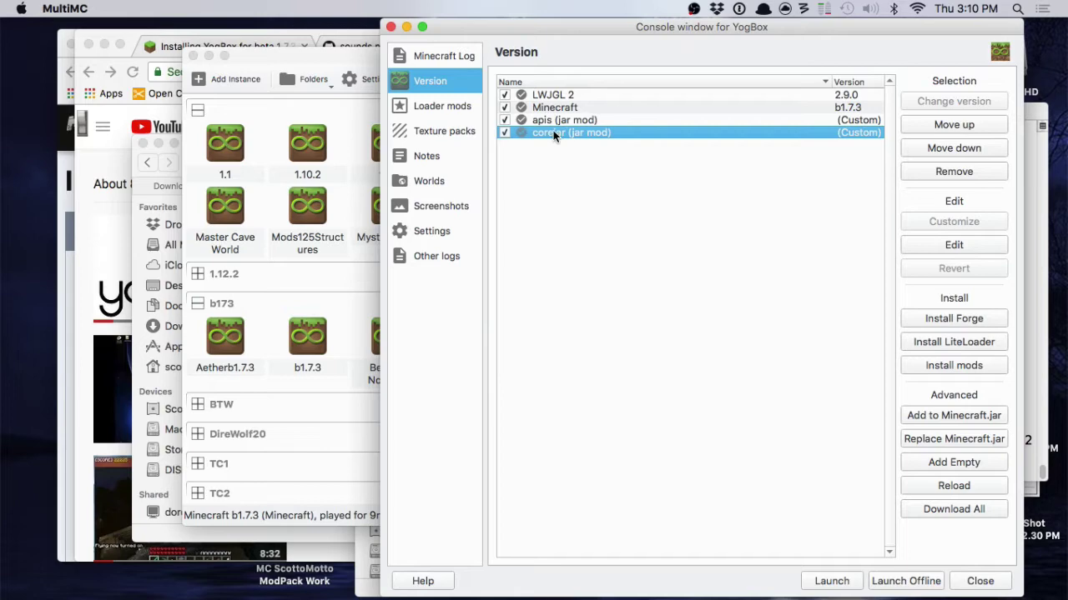
left_click(448, 109)
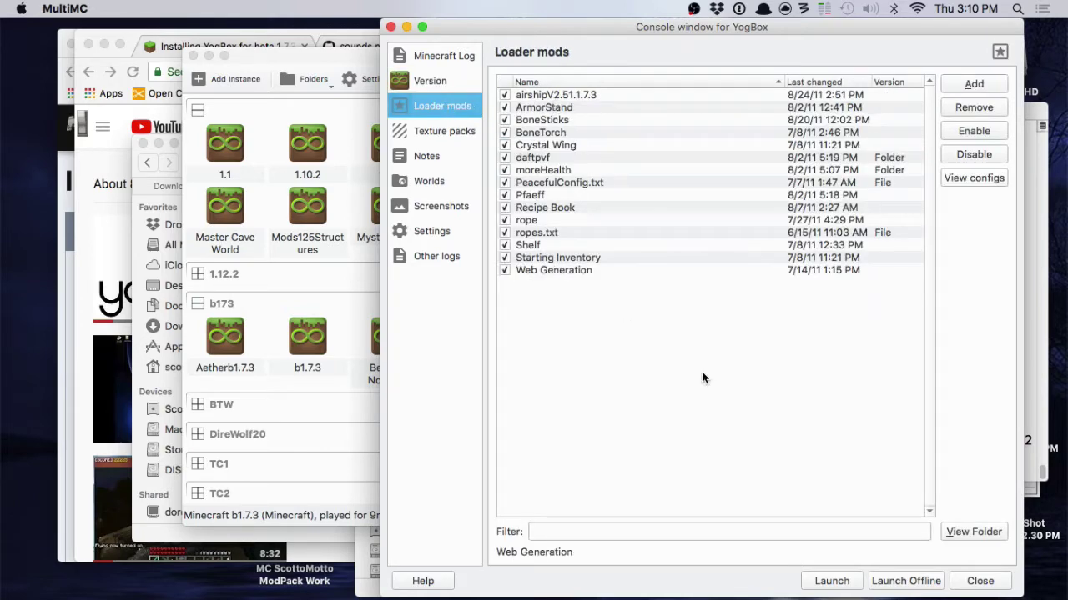
left_click(832, 581)
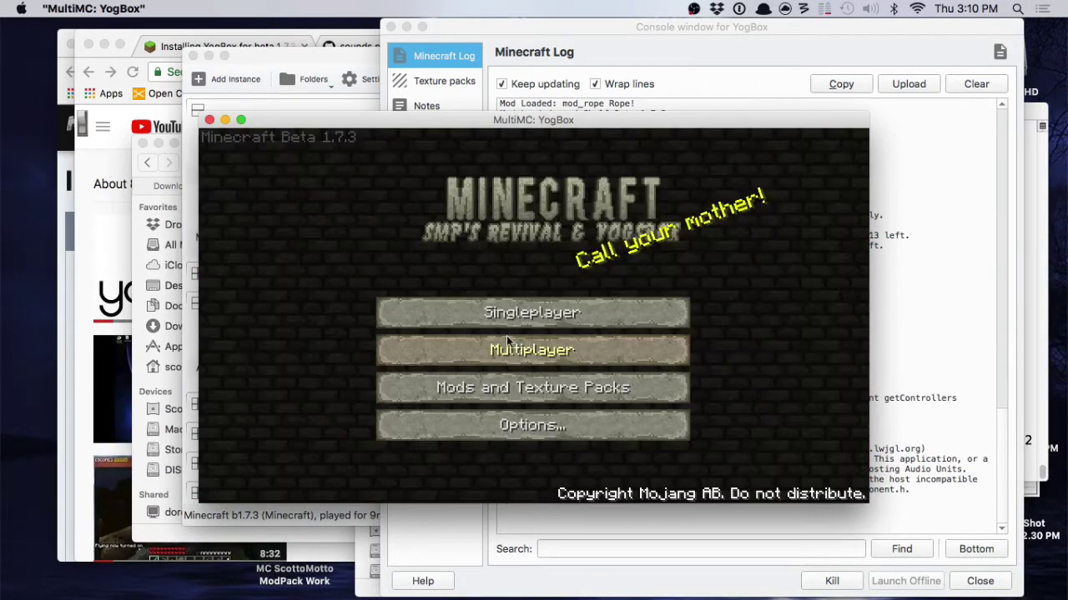
- Load New World from the singleplayer world list
left_click(492, 314)
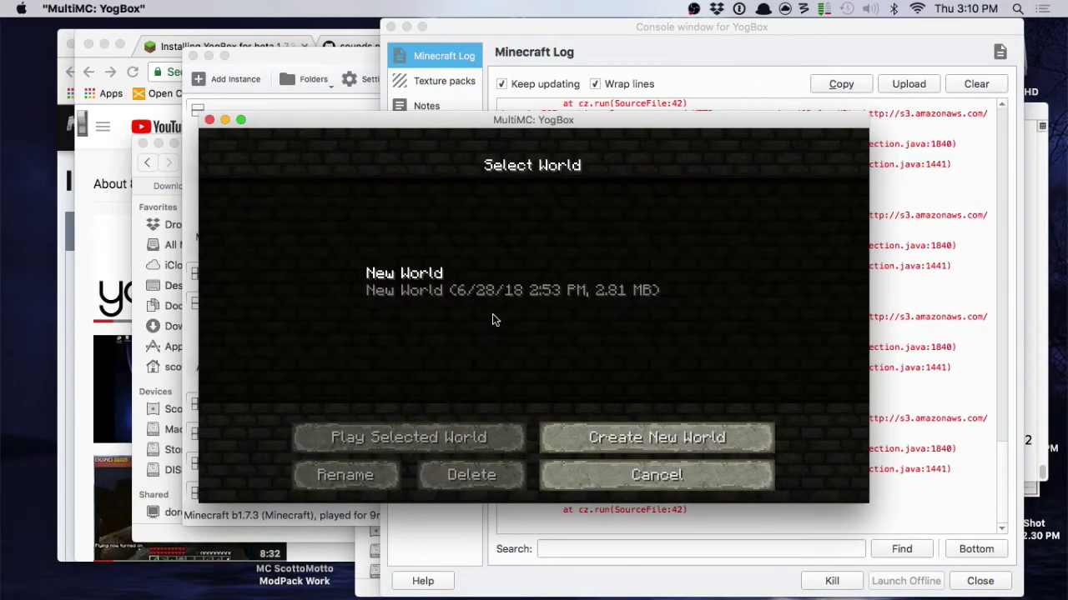
left_click(453, 298)
left_click(453, 298)
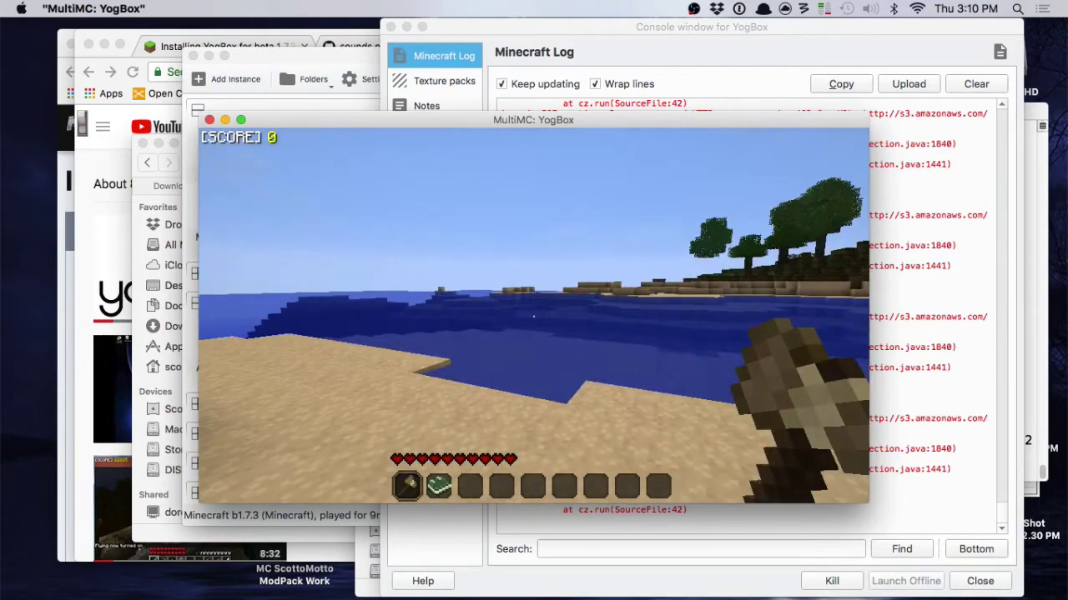
- Browse the crafting guide's YogBox recipes, then save and quit to the title screen
key("2")
right_click(534, 316)
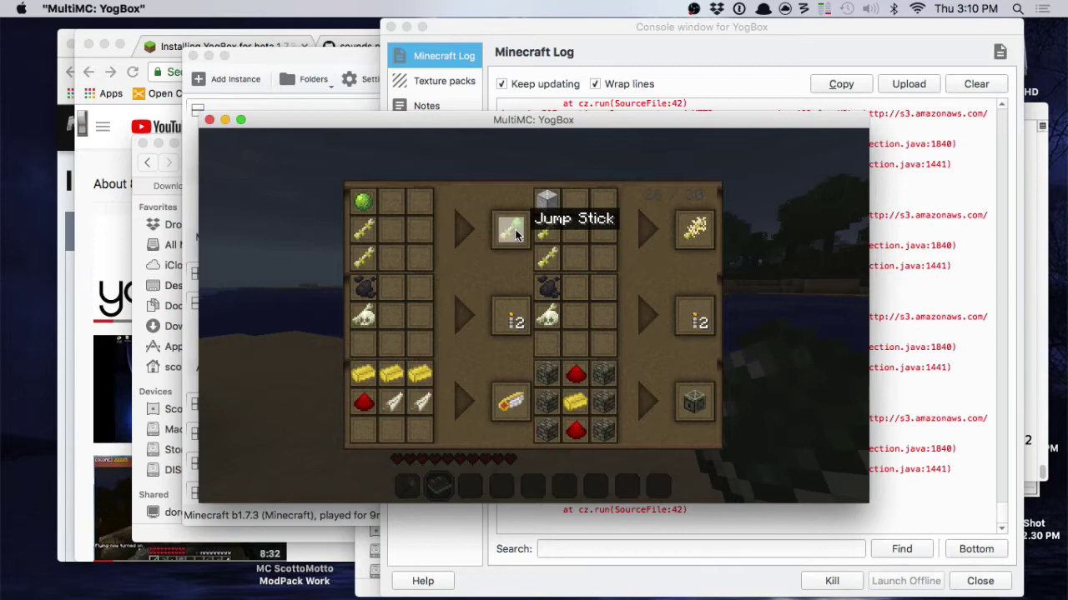
key("Escape")
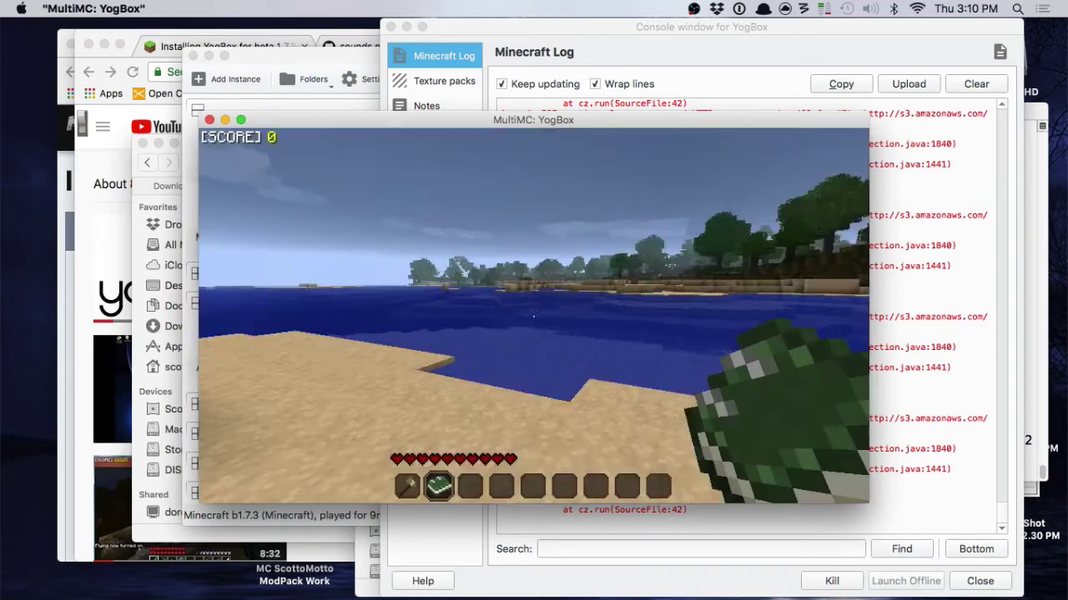
key("Escape")
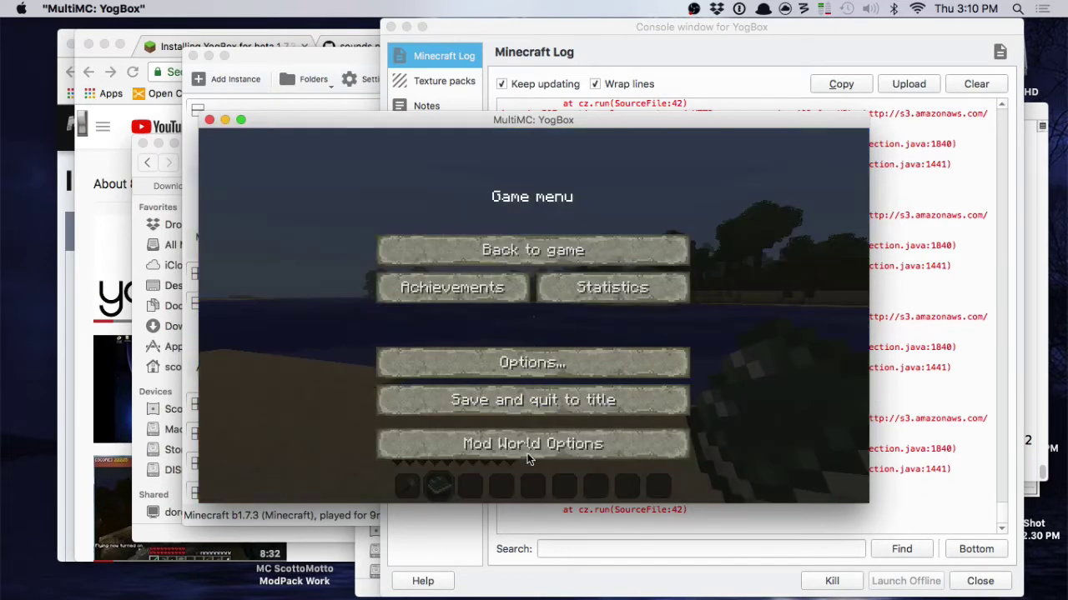
left_click(531, 406)
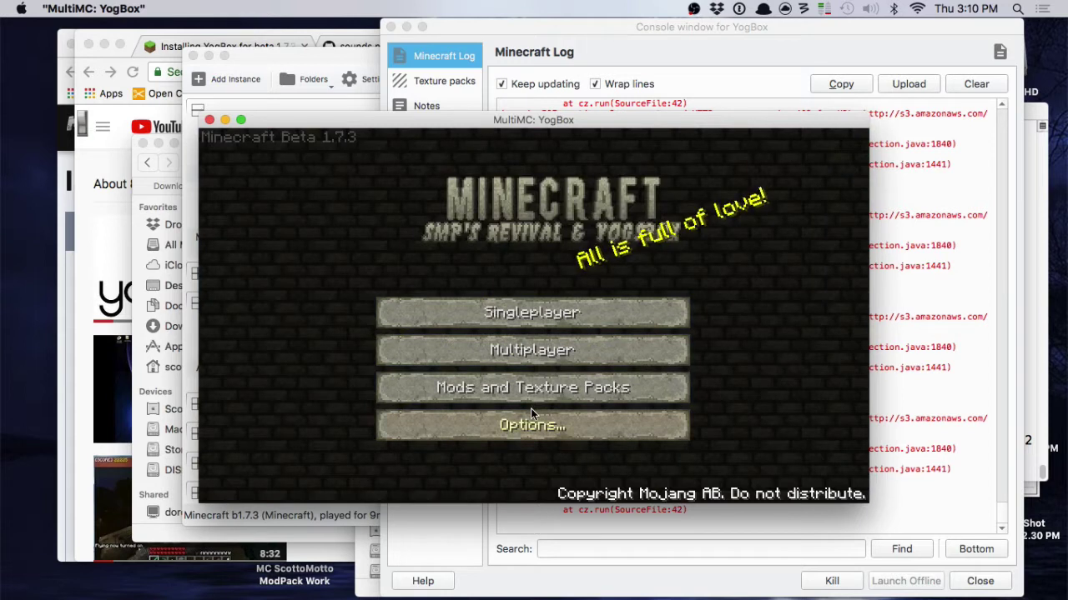
- Close Minecraft, dismiss the Trash window, and open the YogBox mods folder in Finder
left_click(209, 119)
left_click(586, 178)
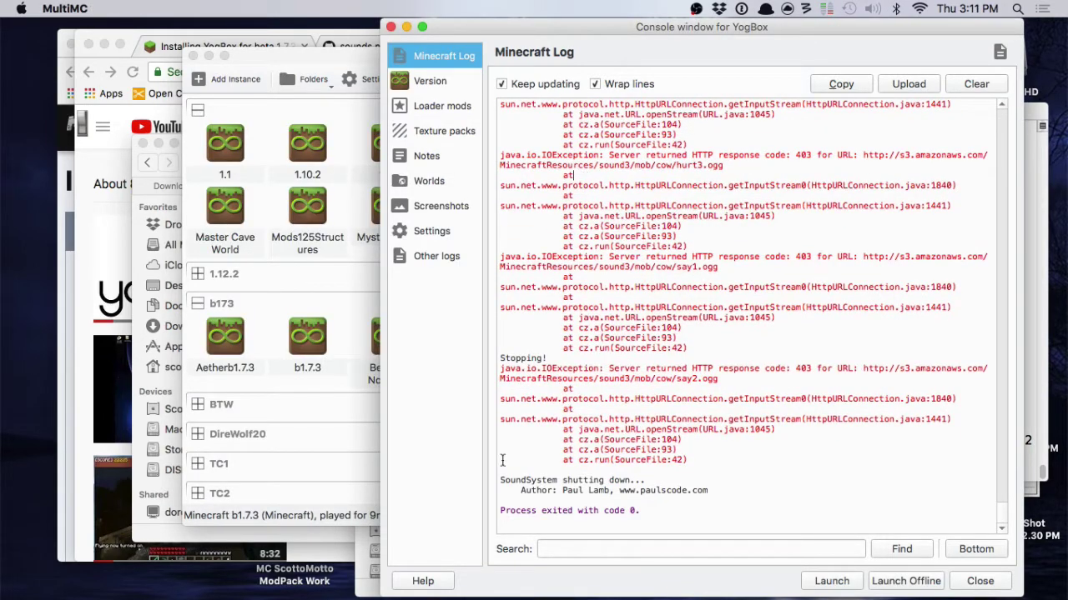
mouse_move(354, 596)
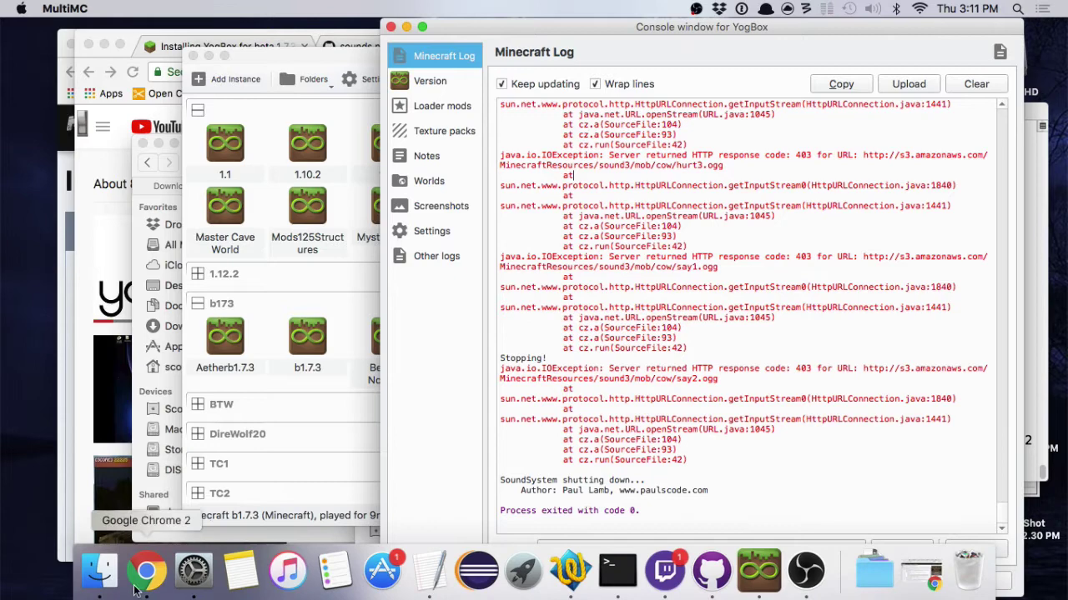
left_click(102, 578)
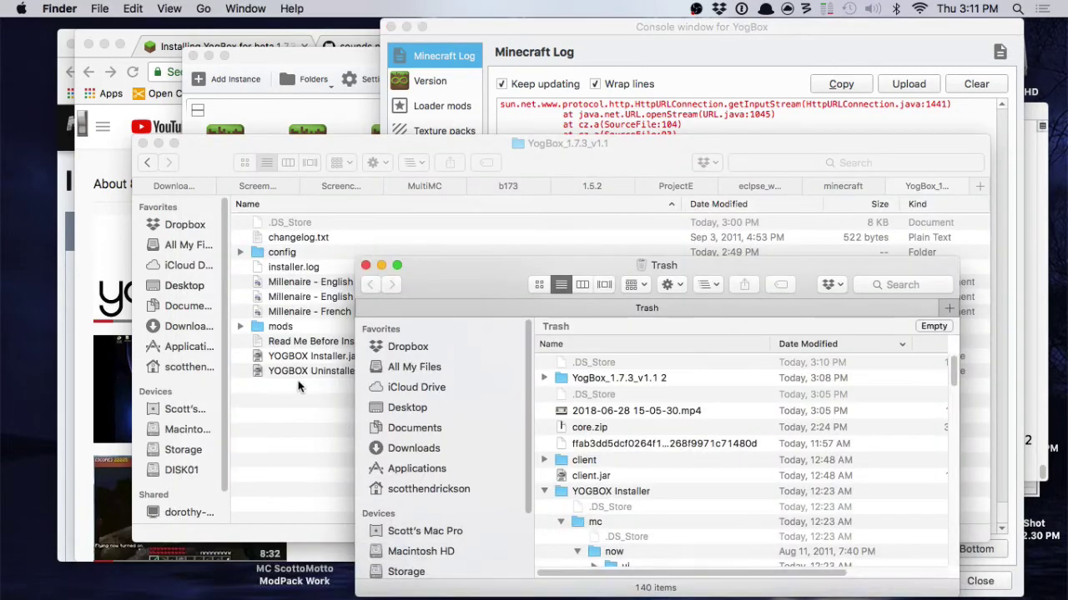
left_click(366, 265)
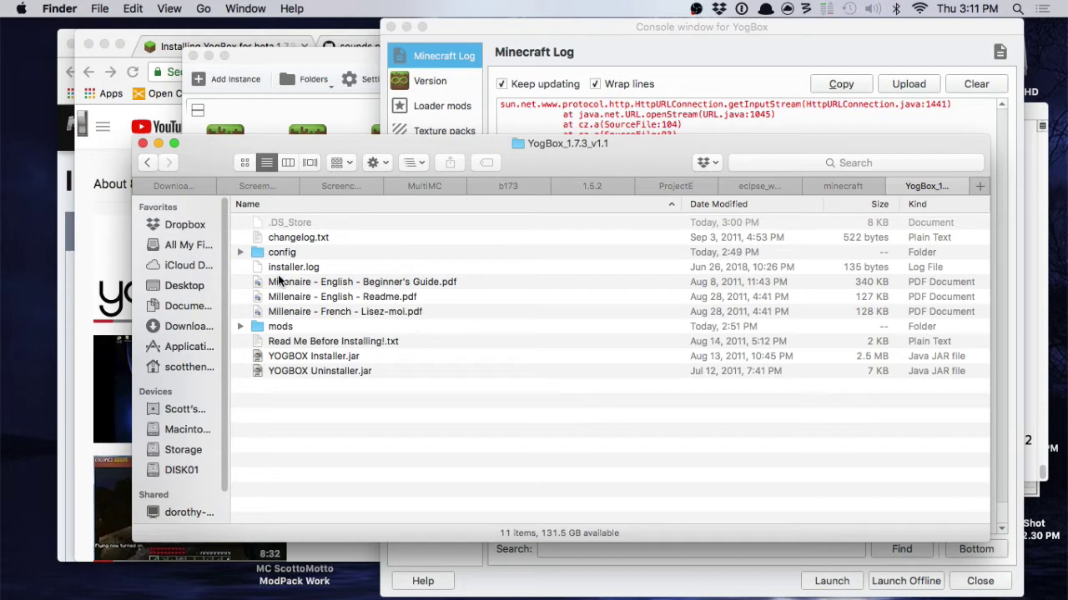
double_click(280, 326)
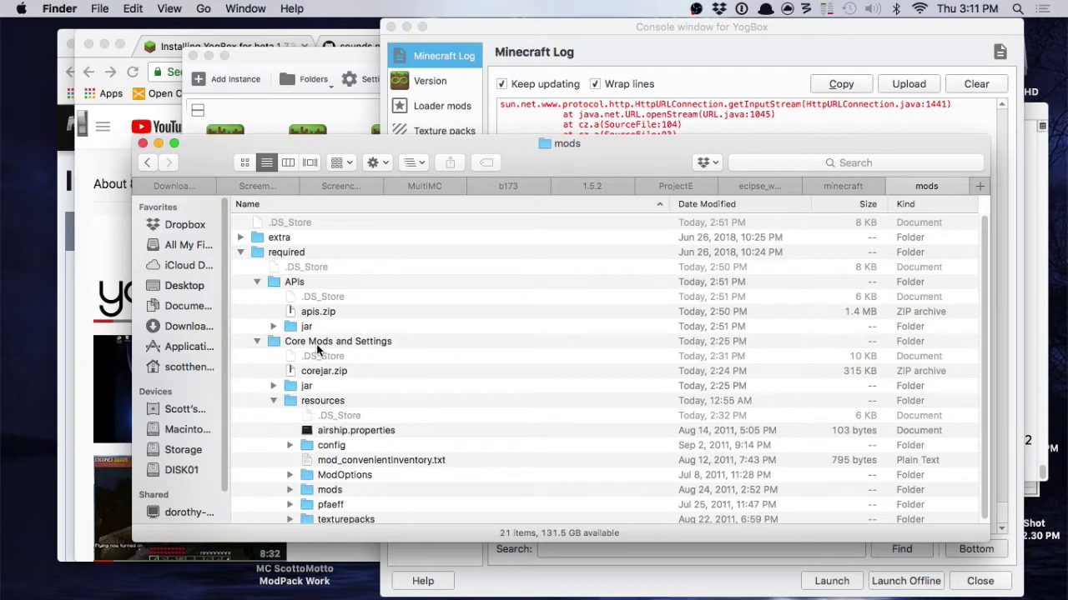
- Expand required › Core Mods and Settings › jar to list its armor, arrows and class files
left_click(239, 251)
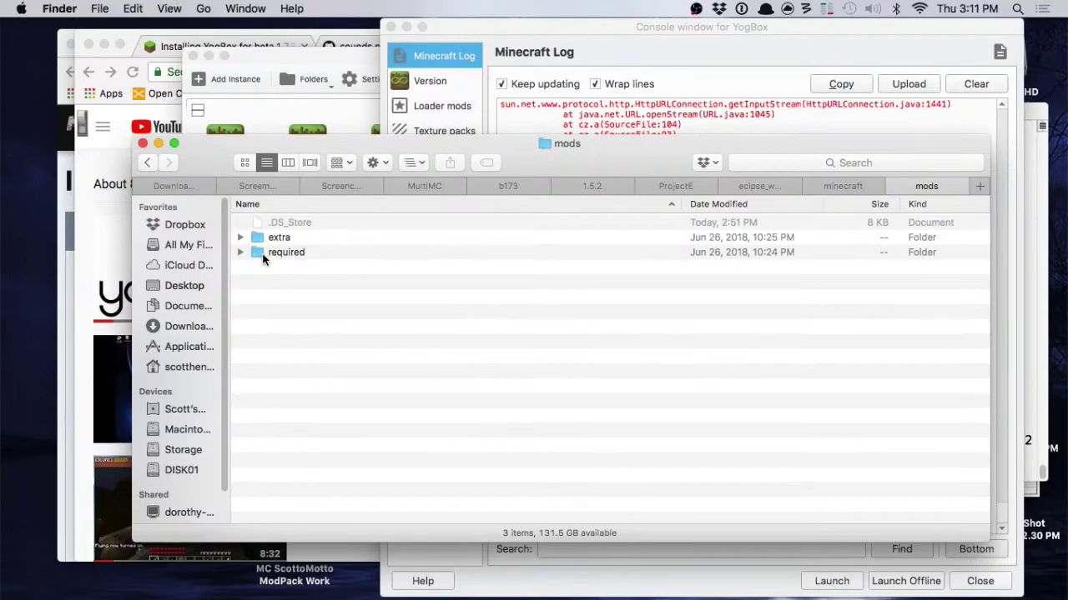
left_click(239, 238)
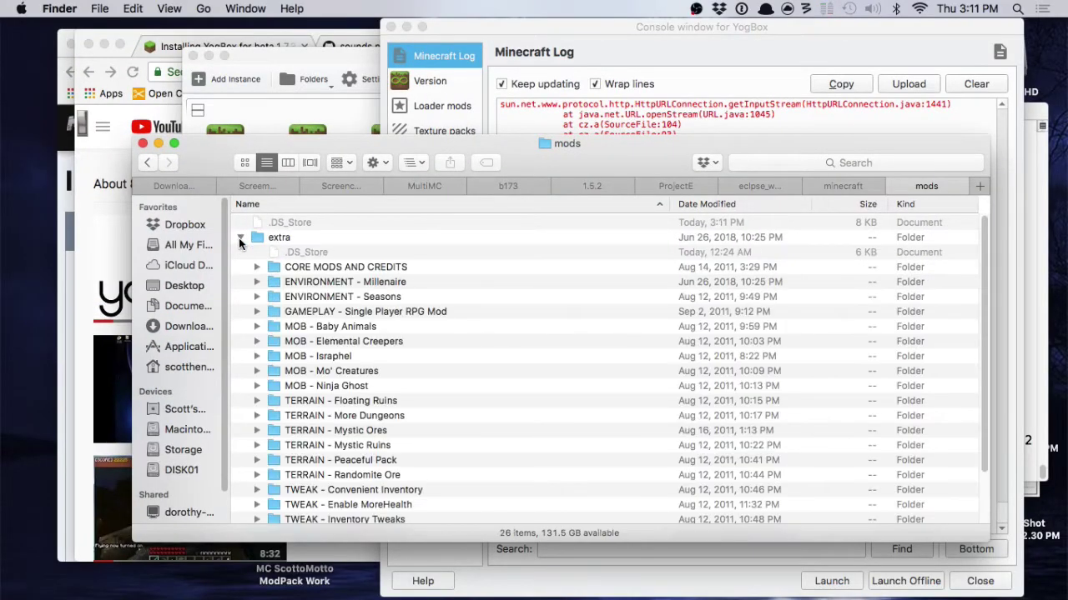
left_click(239, 237)
left_click(239, 252)
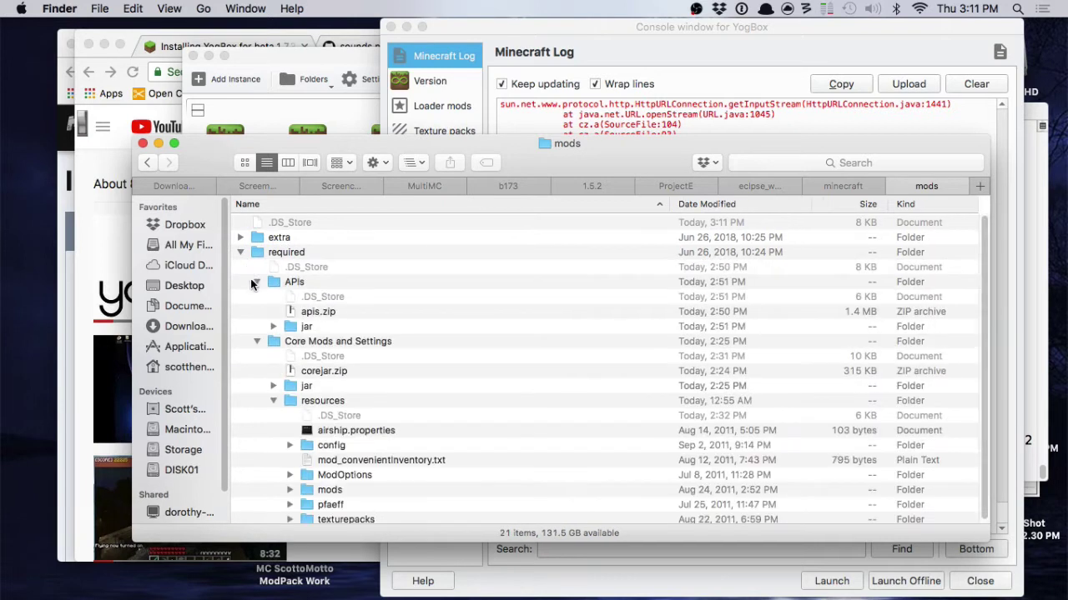
left_click(256, 341)
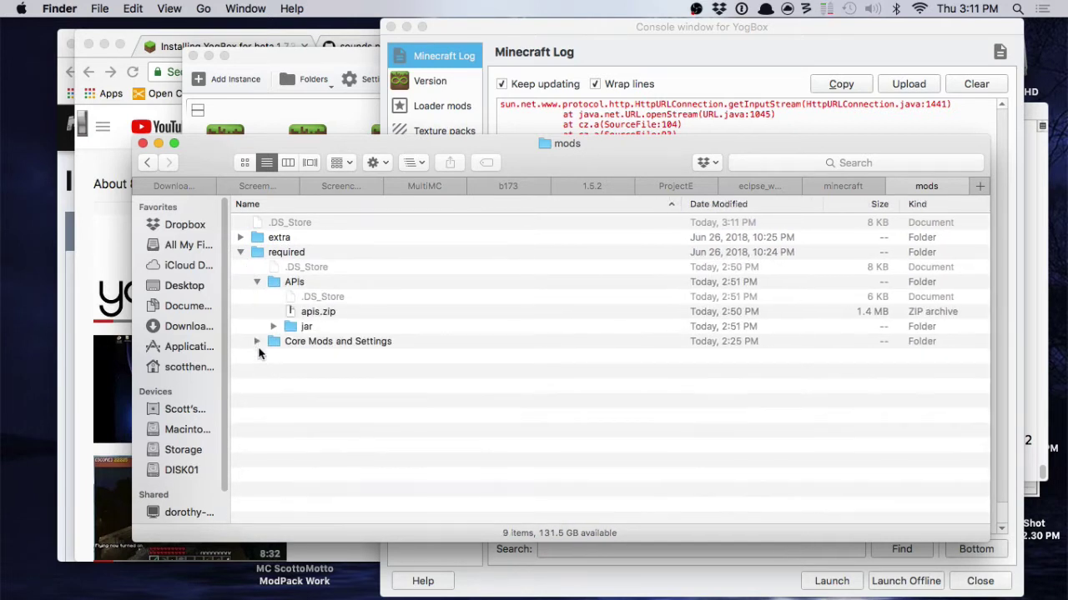
left_click(256, 282)
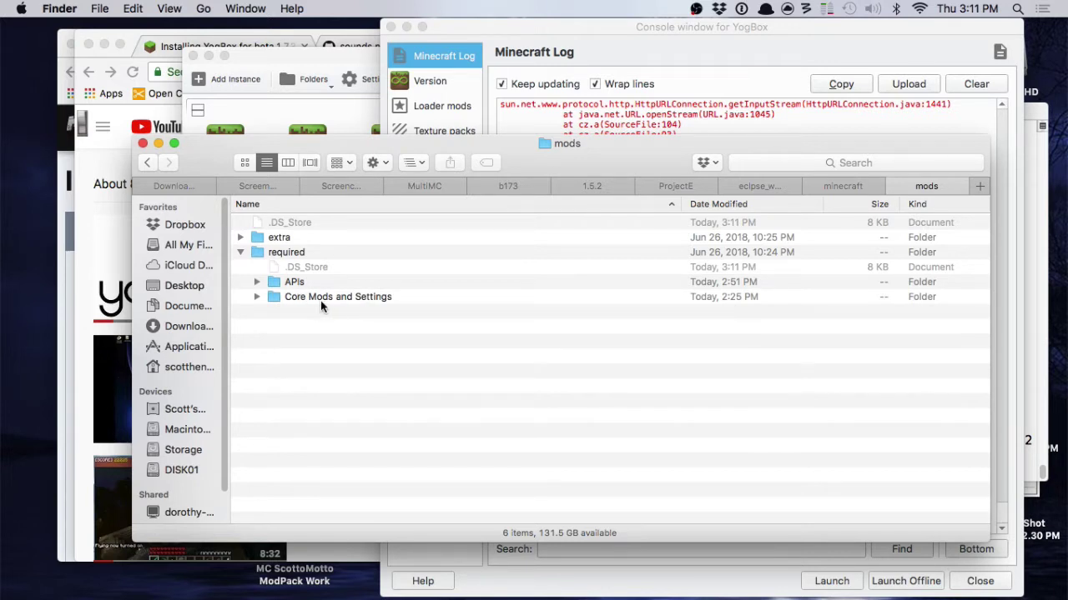
left_click(256, 297)
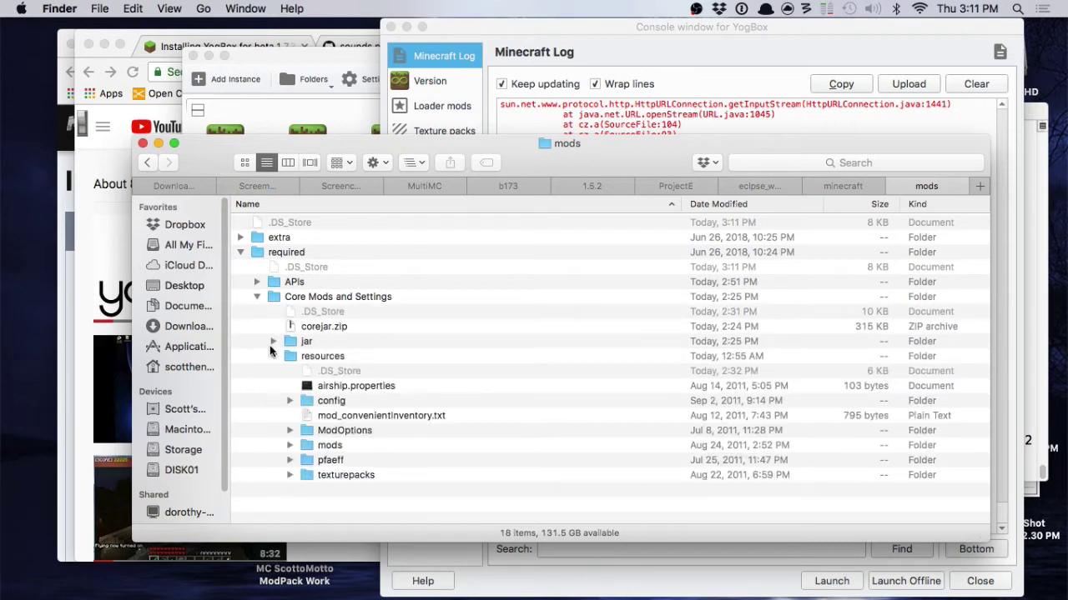
left_click(273, 356)
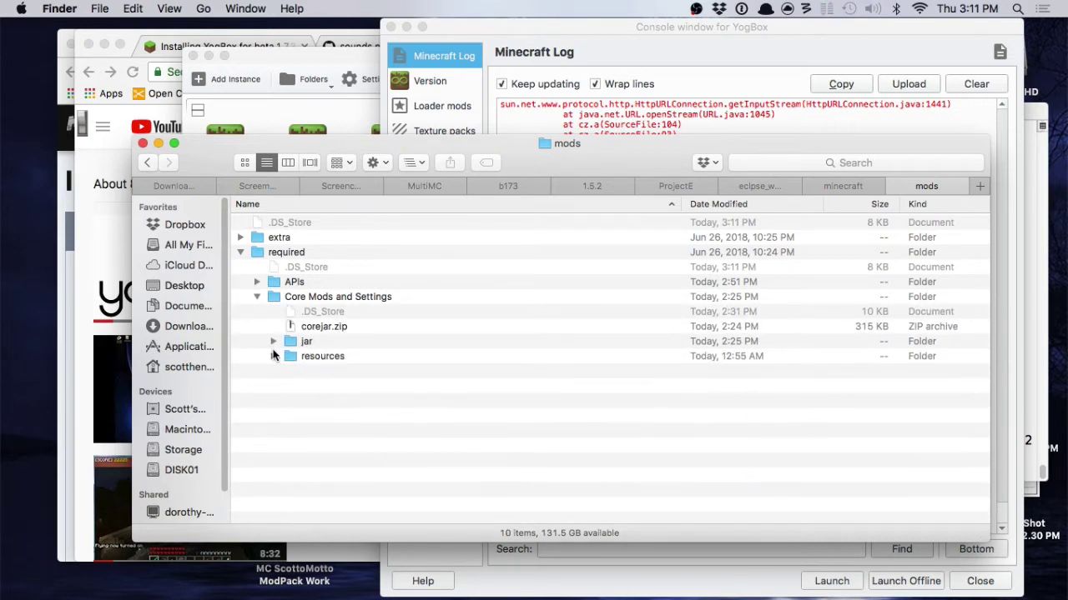
left_click(272, 342)
scroll(284, 342, "down", 2)
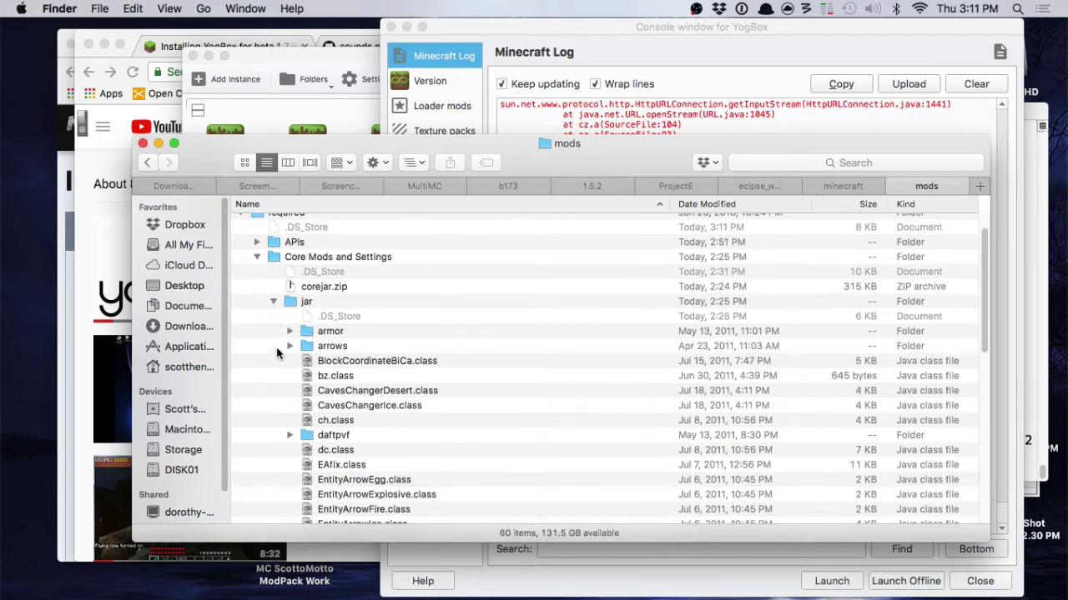
- Open the jar folder, select its 49 items except .DS_Store, and inspect their actions menu
double_click(290, 305)
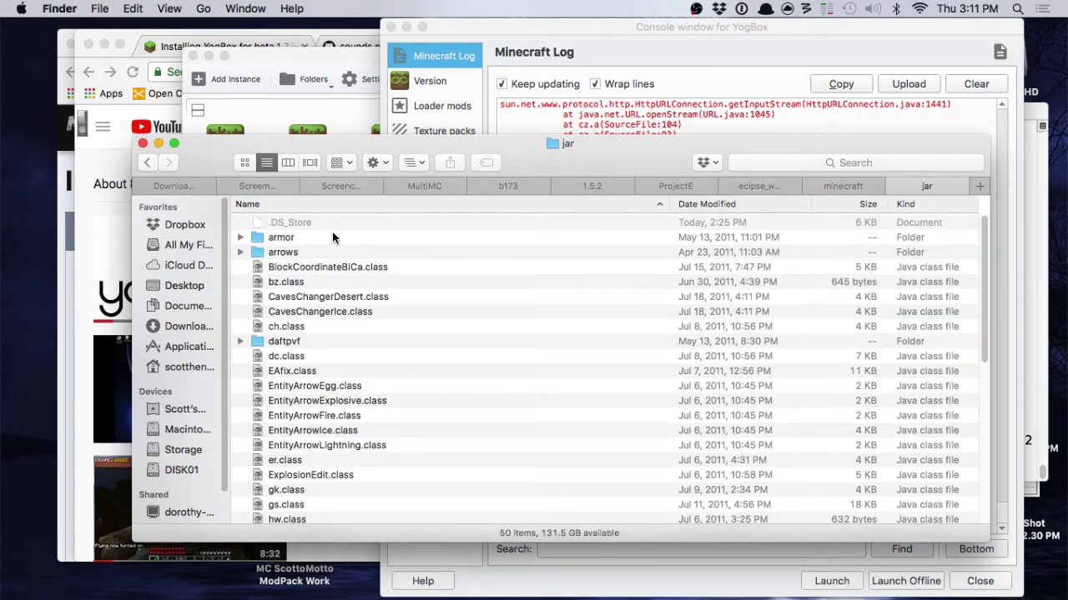
key("super+a")
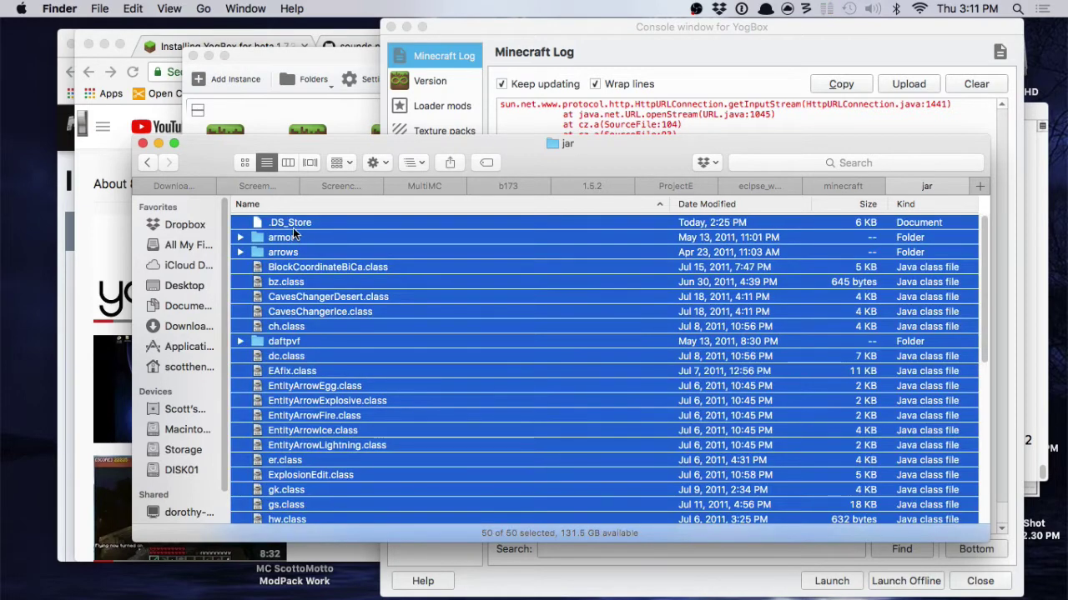
left_click(288, 224, "super")
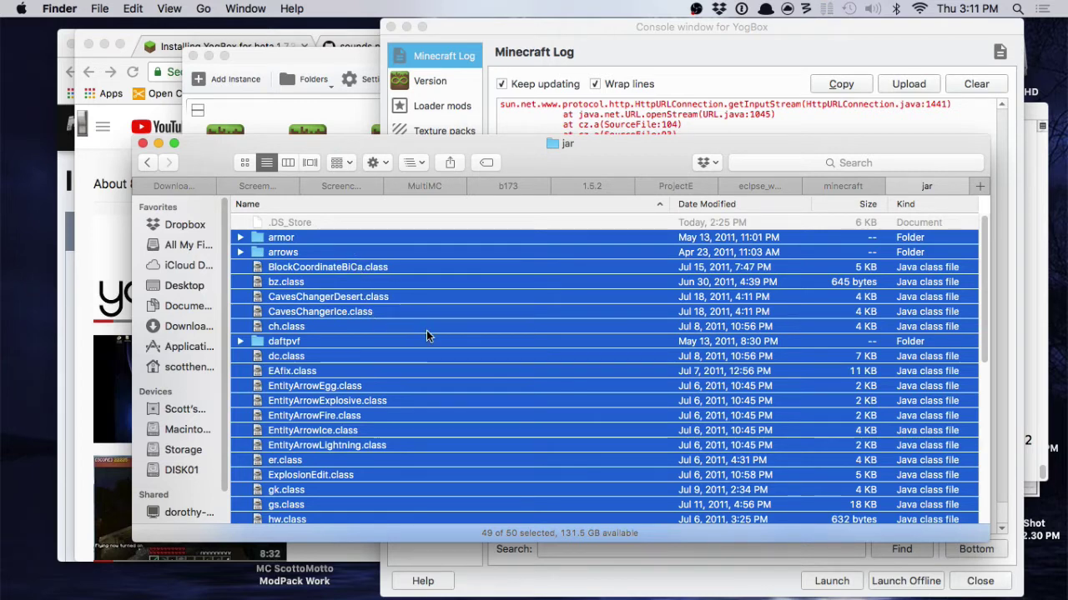
right_click(453, 341)
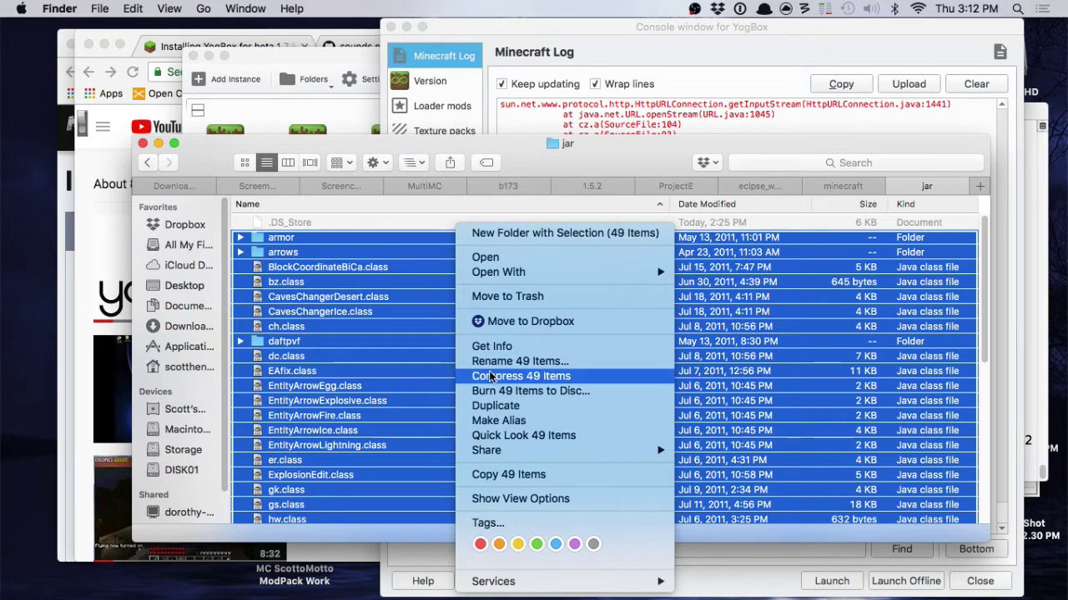
left_click(298, 255)
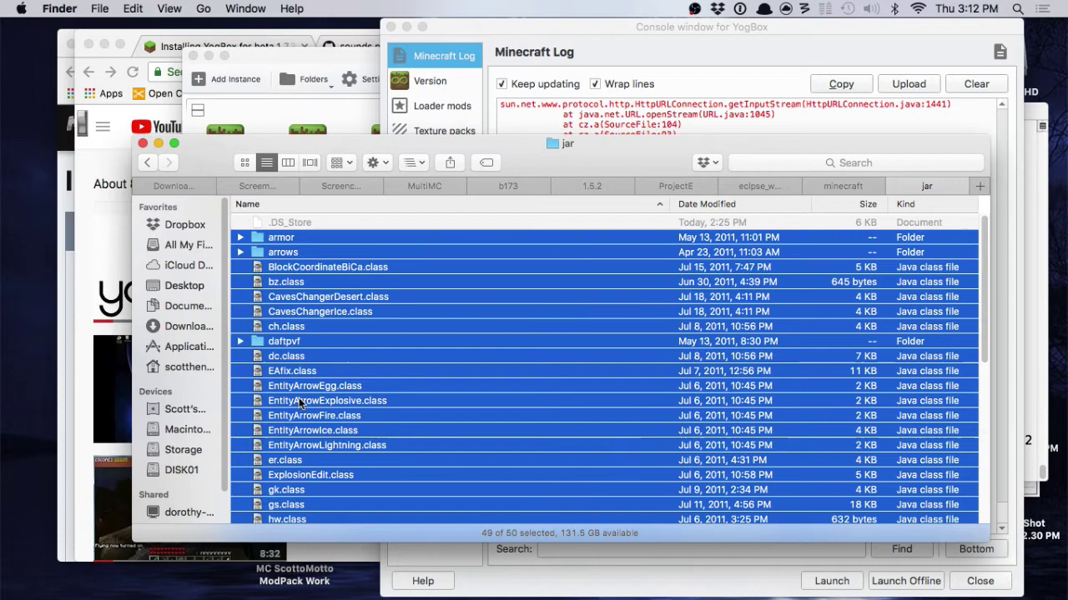
scroll(299, 397, "down", 10)
scroll(299, 397, "up", 10)
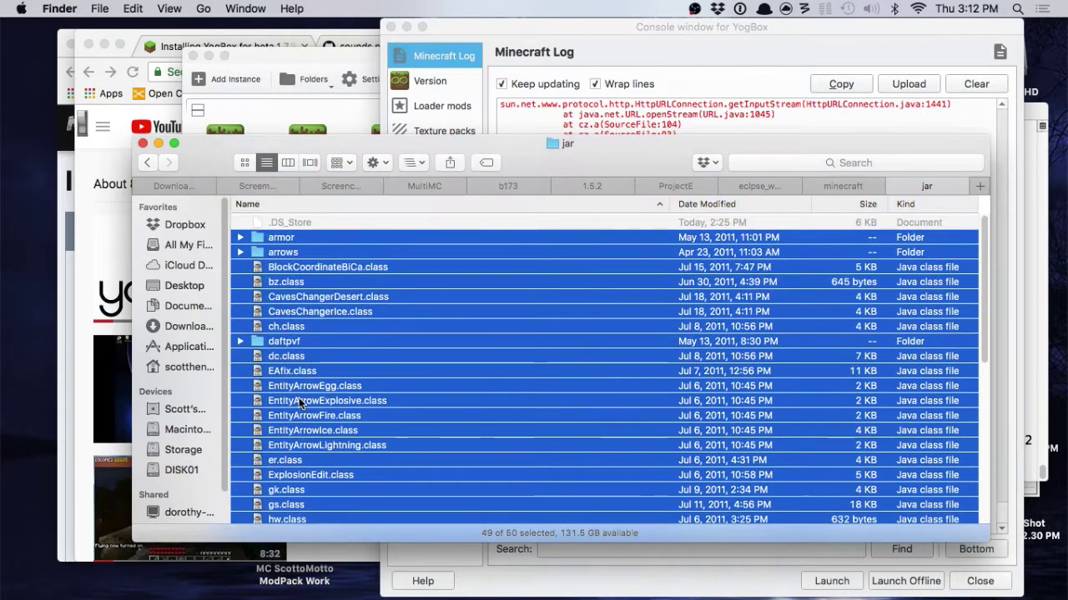
- Back in mods, expand APIs beside corejar.zip and look inside its jar folder
left_click(146, 163)
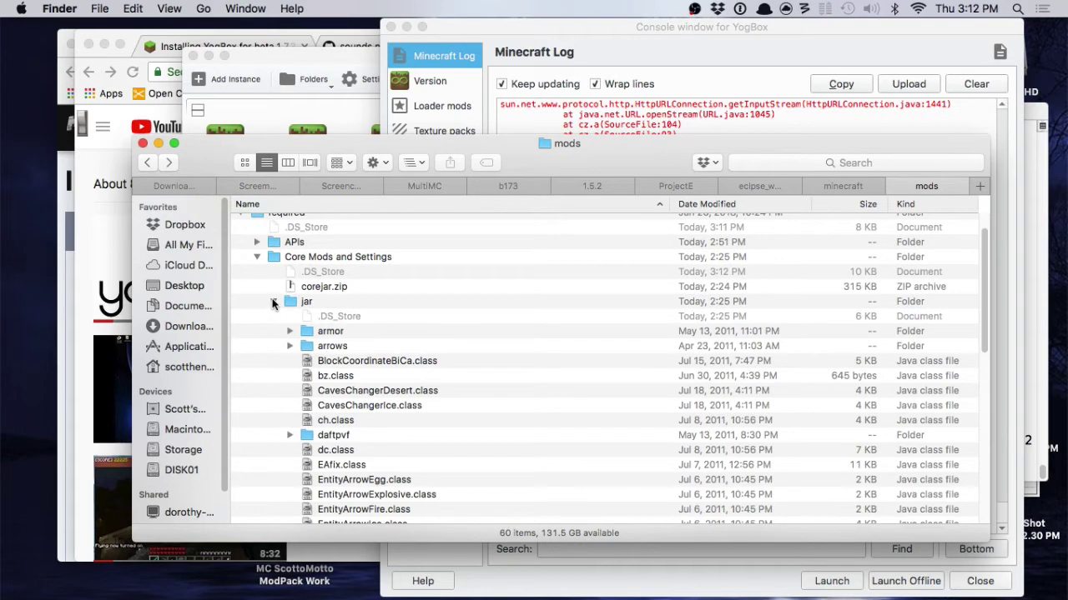
left_click(274, 302)
left_click(321, 327)
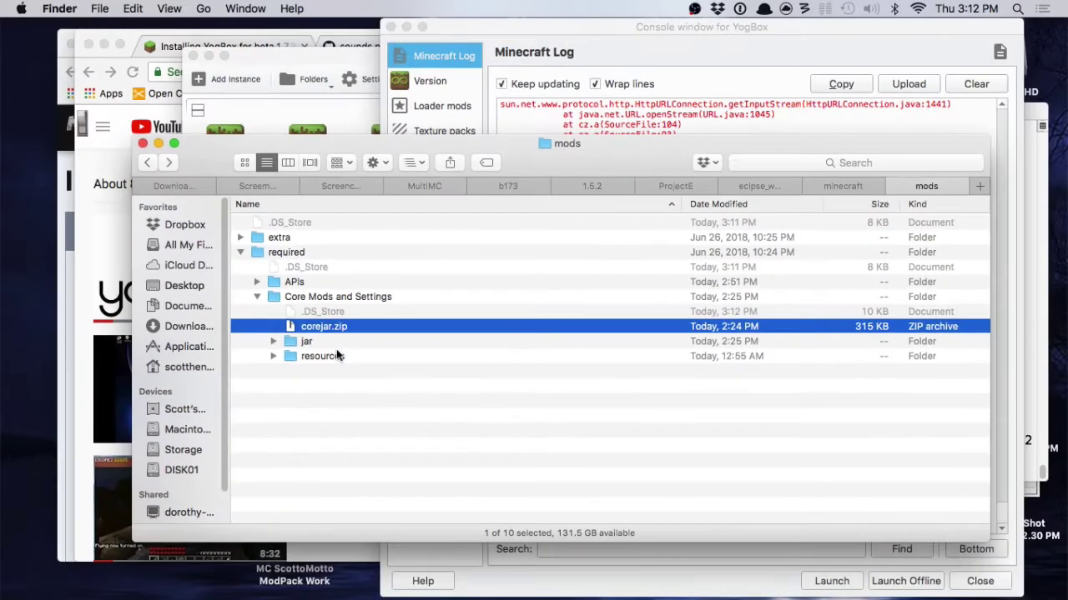
left_click(257, 282)
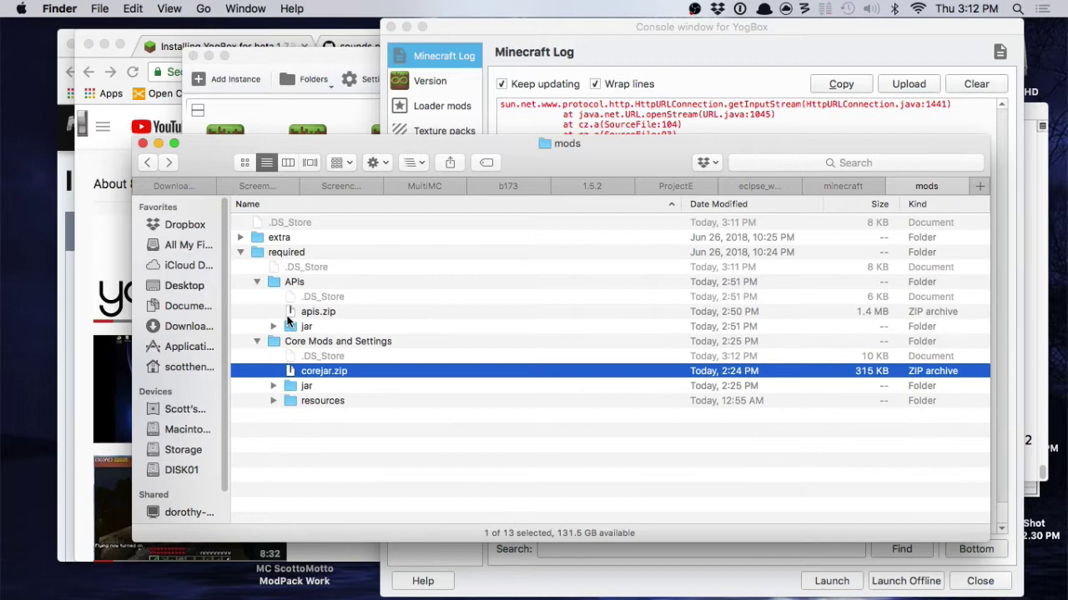
double_click(293, 326)
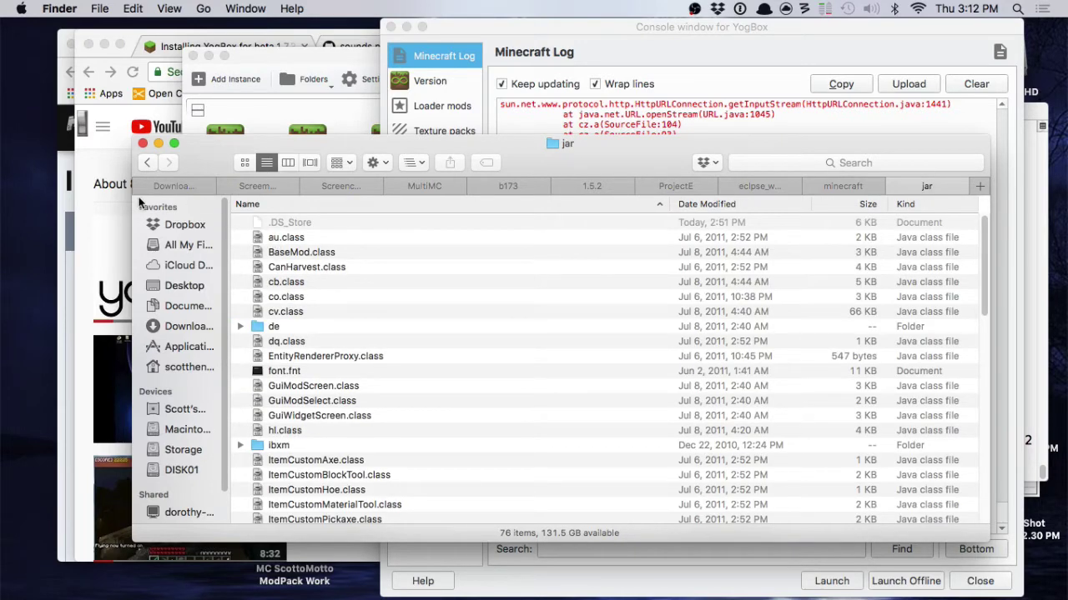
left_click(147, 162)
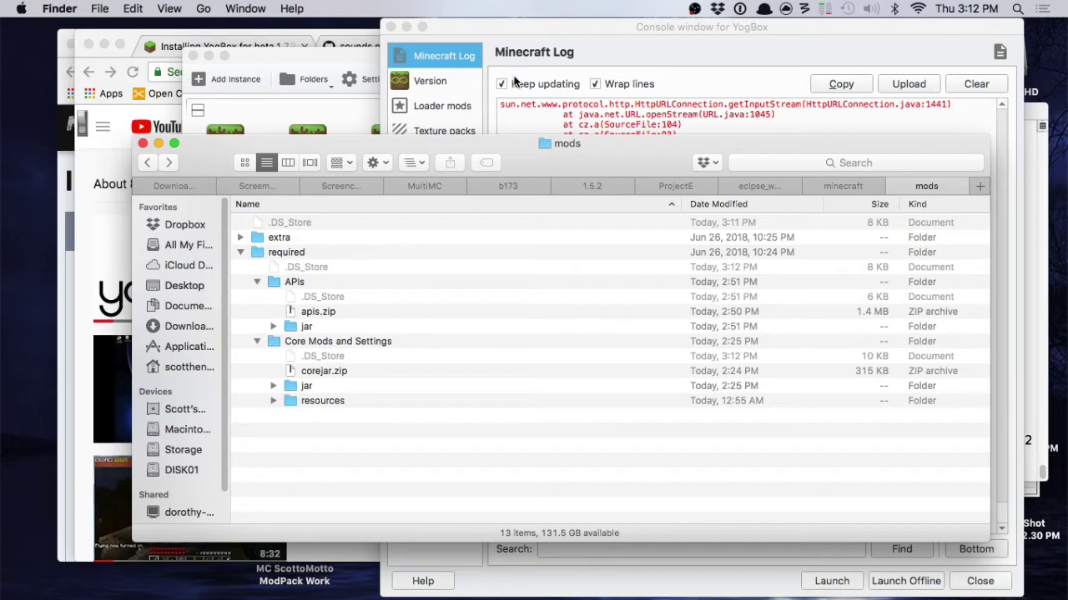
left_click(540, 40)
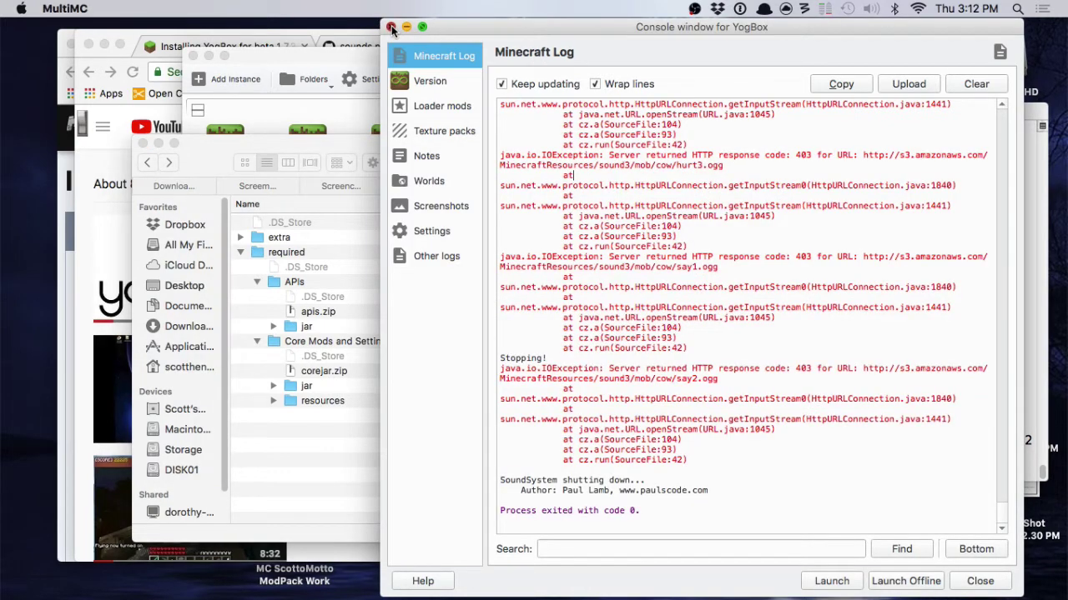
- Start a new instance in the b173 group named YogBox Video
left_click(390, 27)
right_click(591, 346)
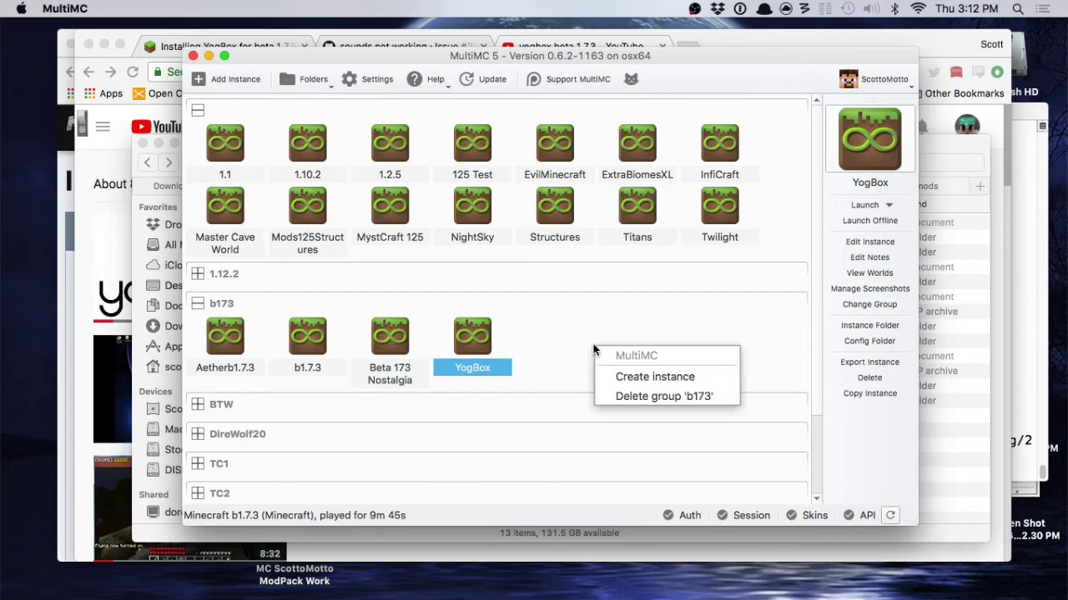
left_click(627, 374)
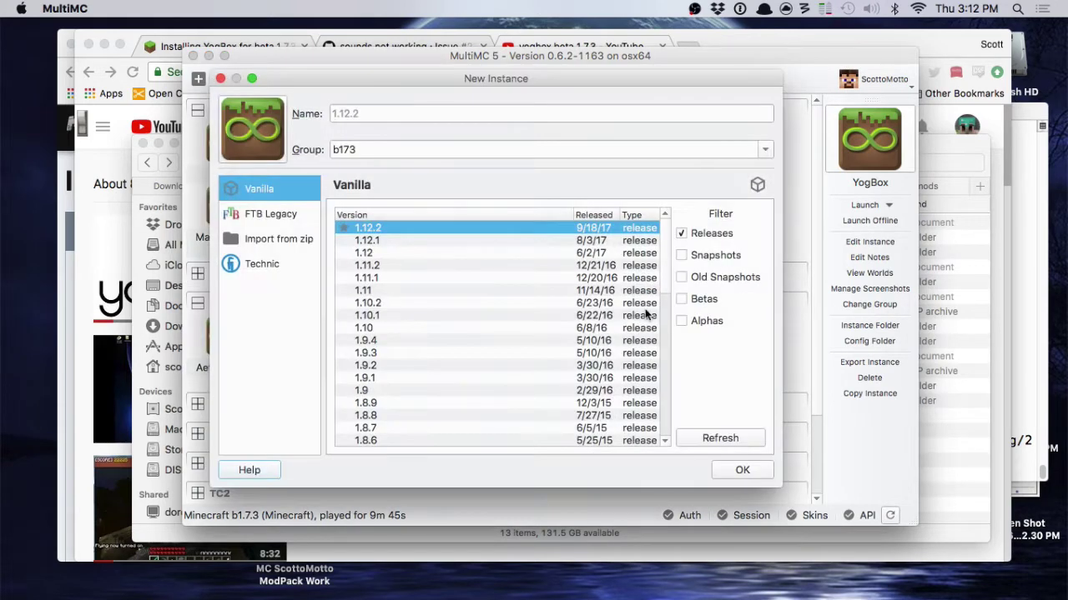
left_click(380, 112)
type("YogBOx")
key("BackSpace")
key("BackSpace")
type("ox Video")
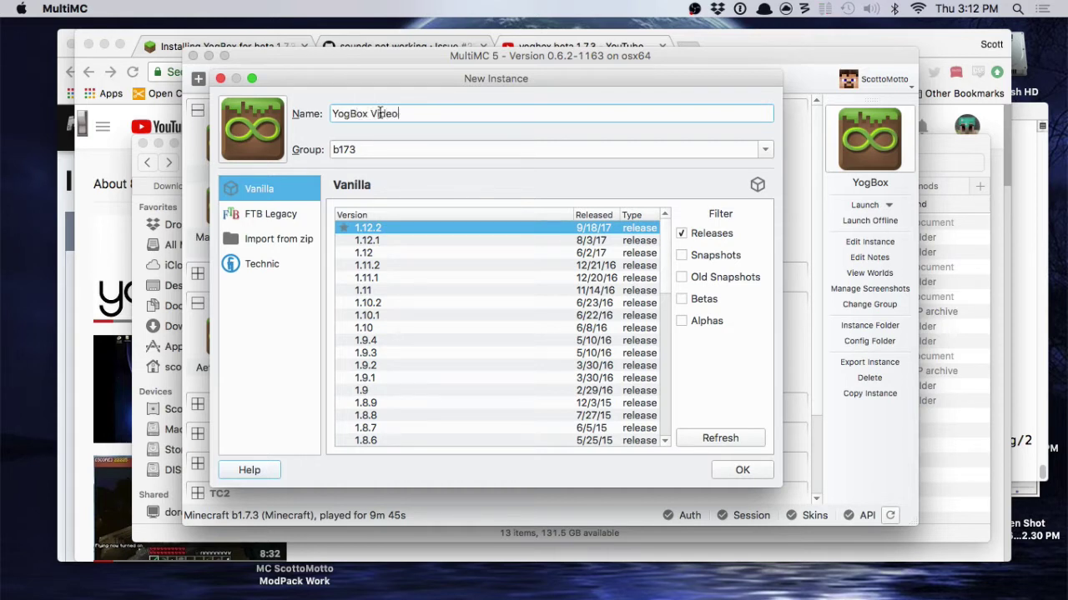
- Include beta versions in the list and choose b1.7.3 for the instance
scroll(494, 365, "down", 10)
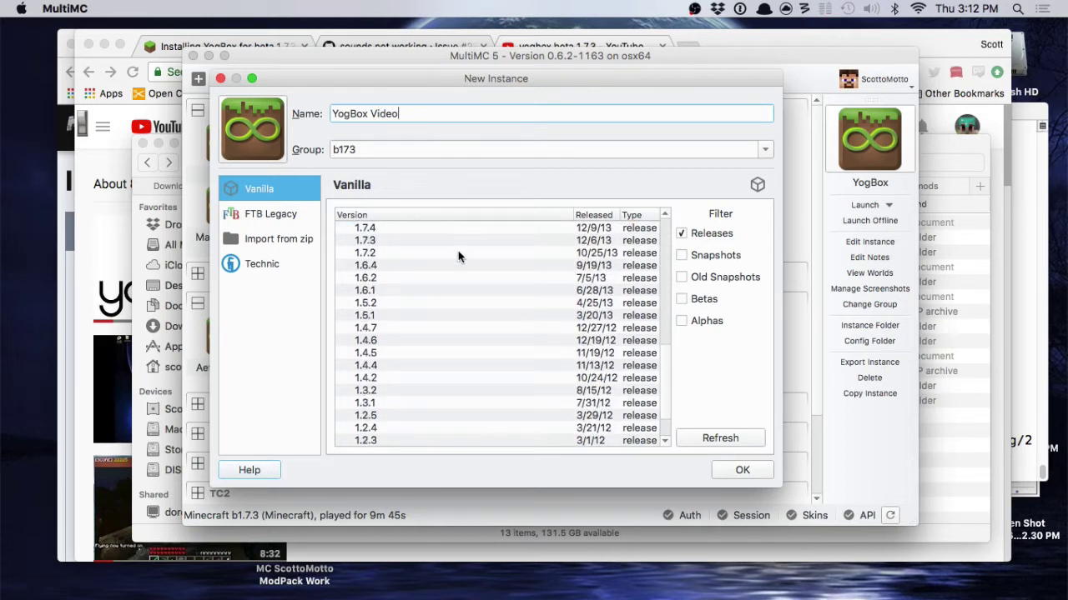
scroll(464, 311, "down", 2)
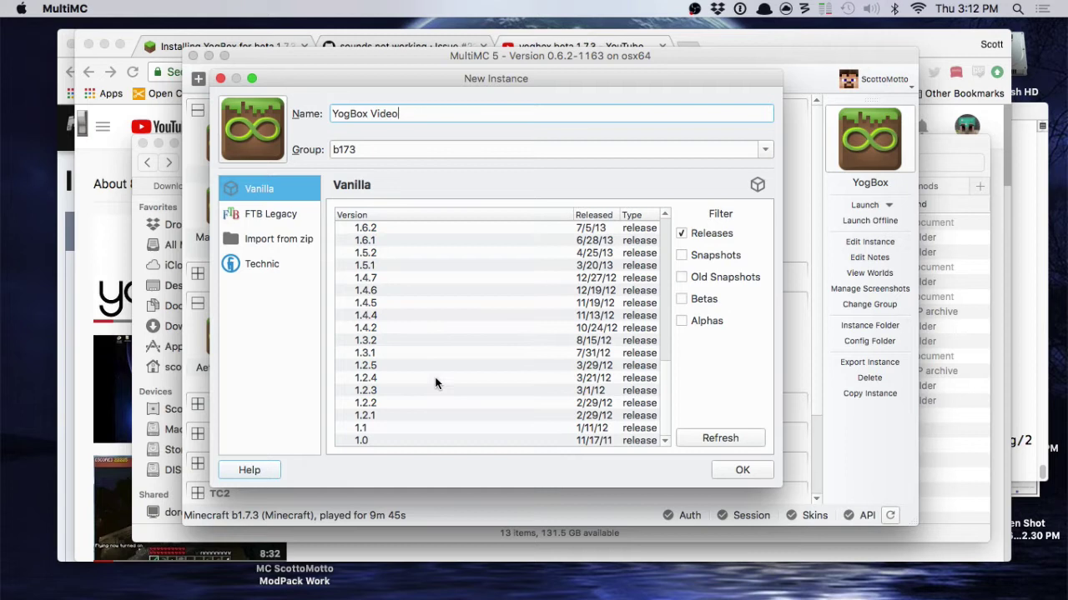
left_click(682, 300)
left_click(657, 342)
scroll(562, 383, "down", 10)
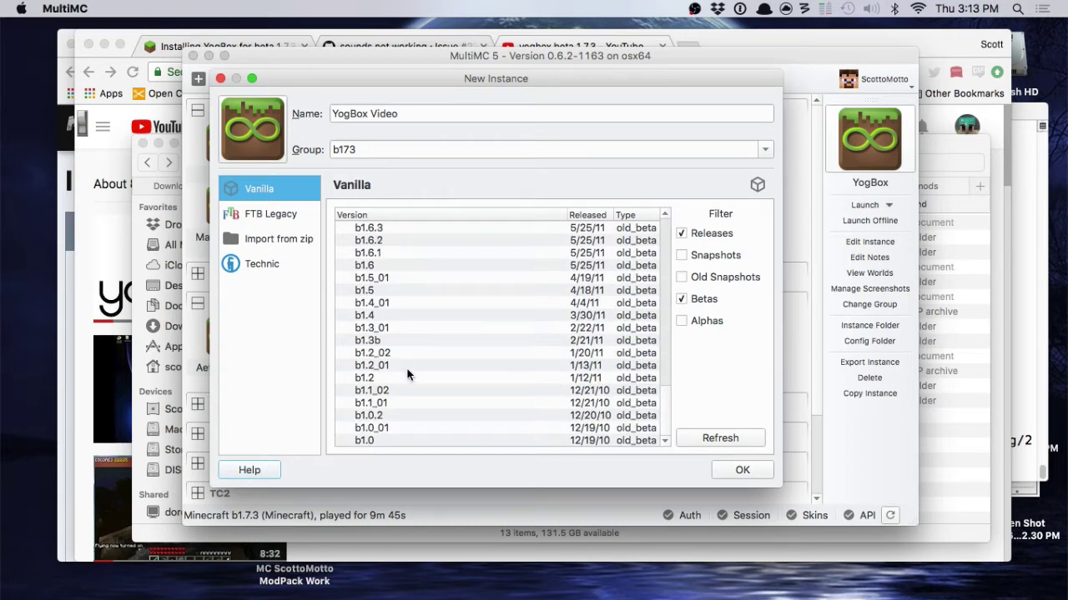
scroll(407, 372, "up", 3)
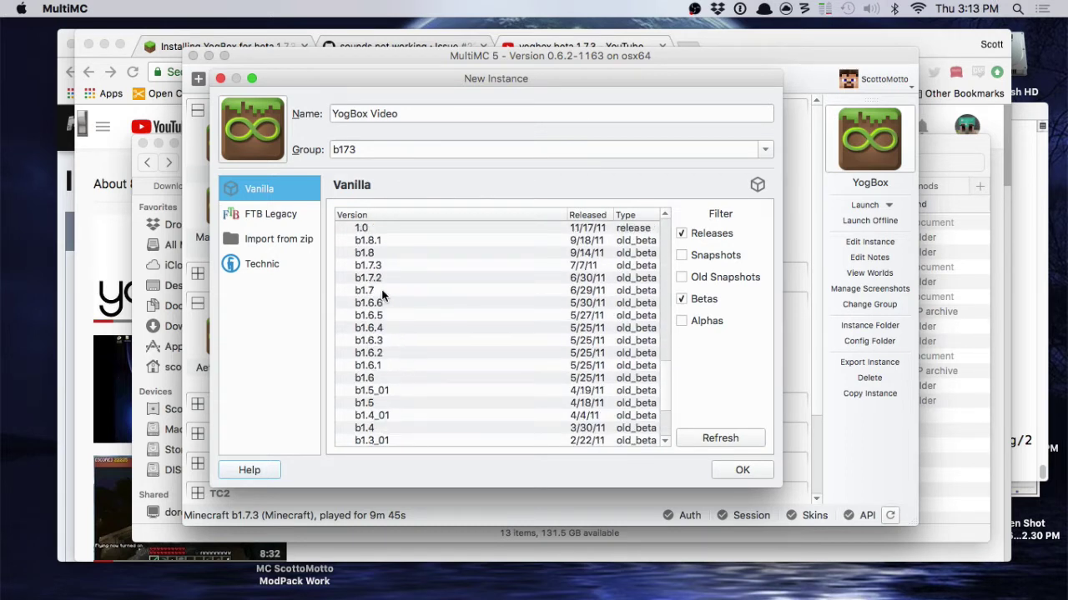
left_click(391, 264)
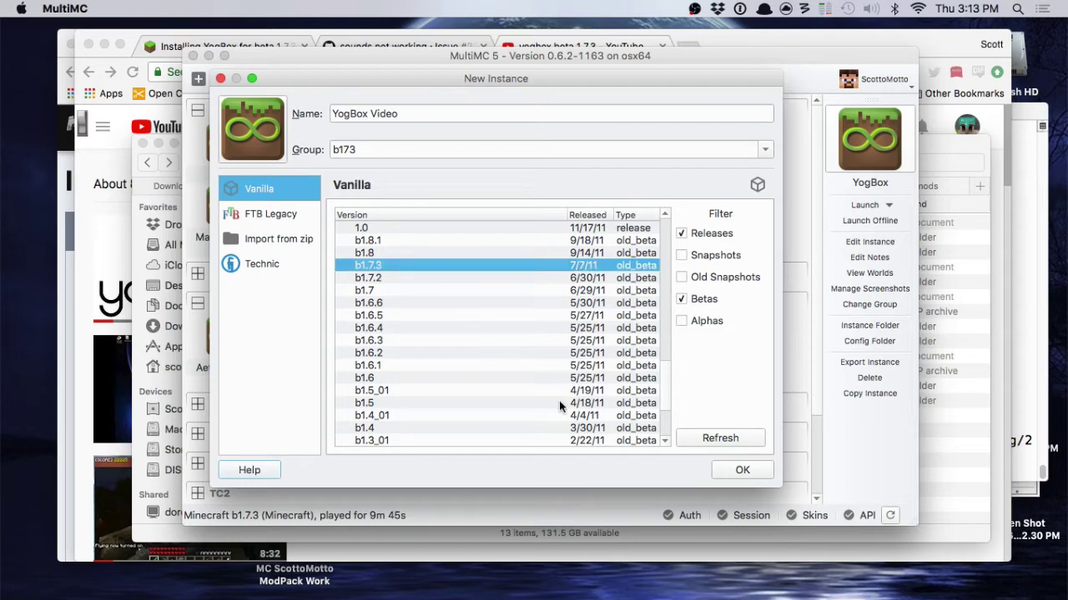
- Create YogBox Video, view its Minecraft b1.7.3 and LWJGL 2 2.9.0 components, and launch it
left_click(722, 467)
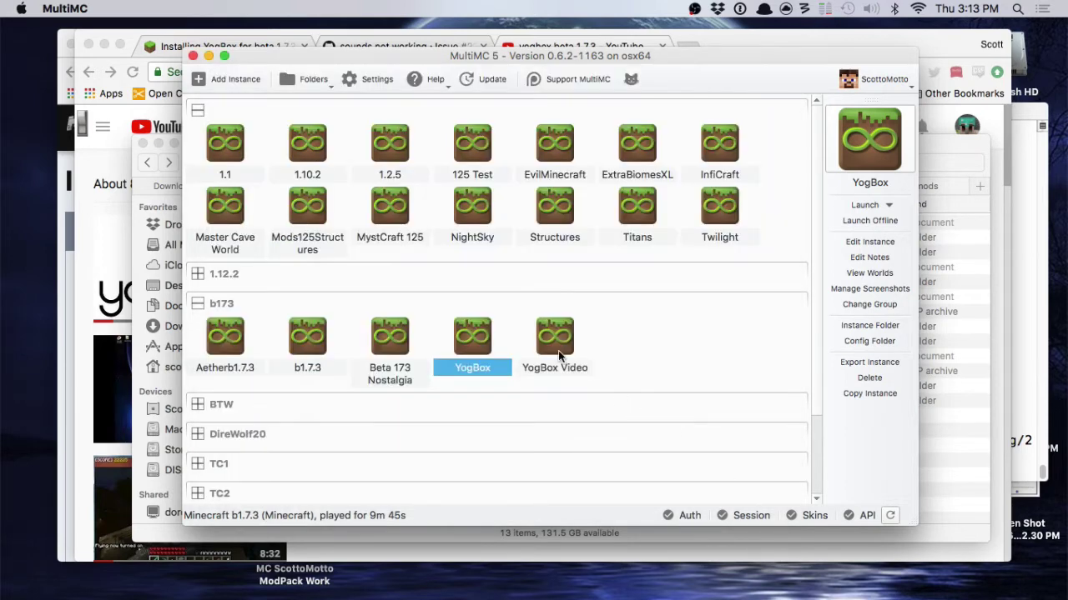
left_click(556, 346)
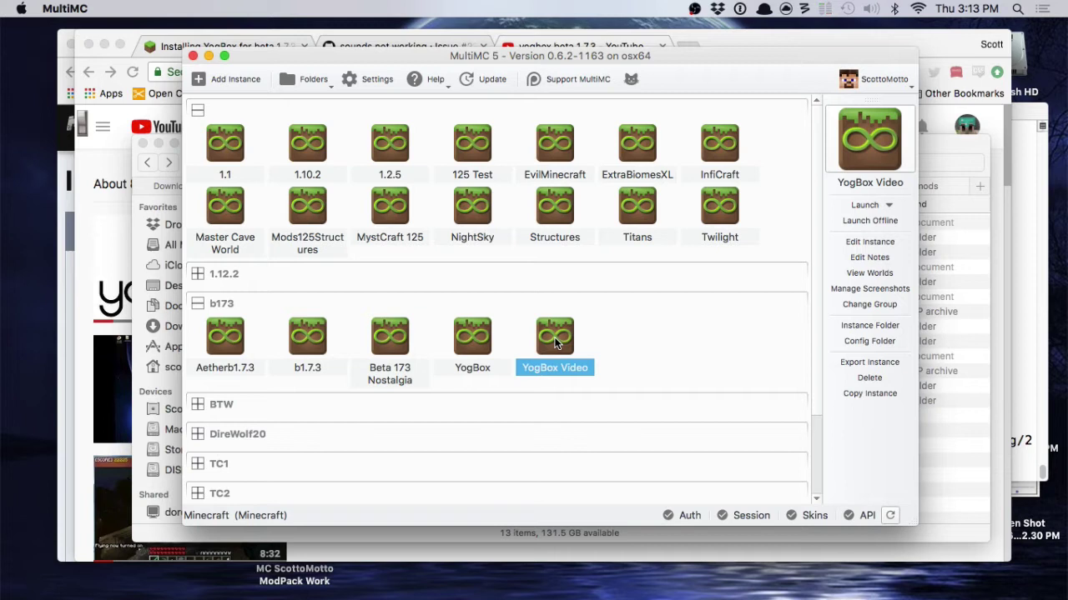
right_click(563, 337)
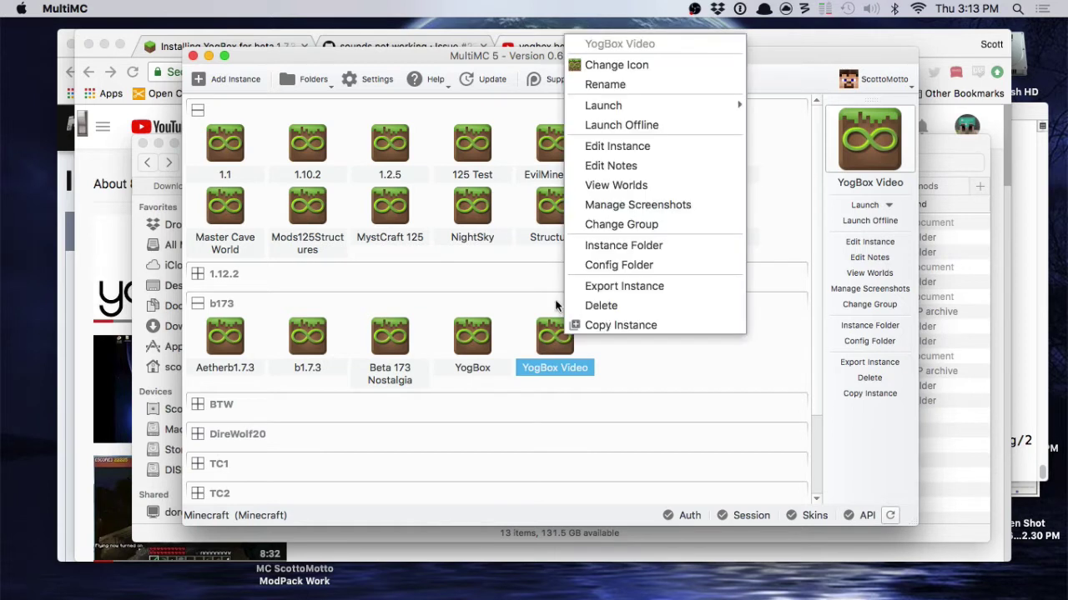
left_click(627, 147)
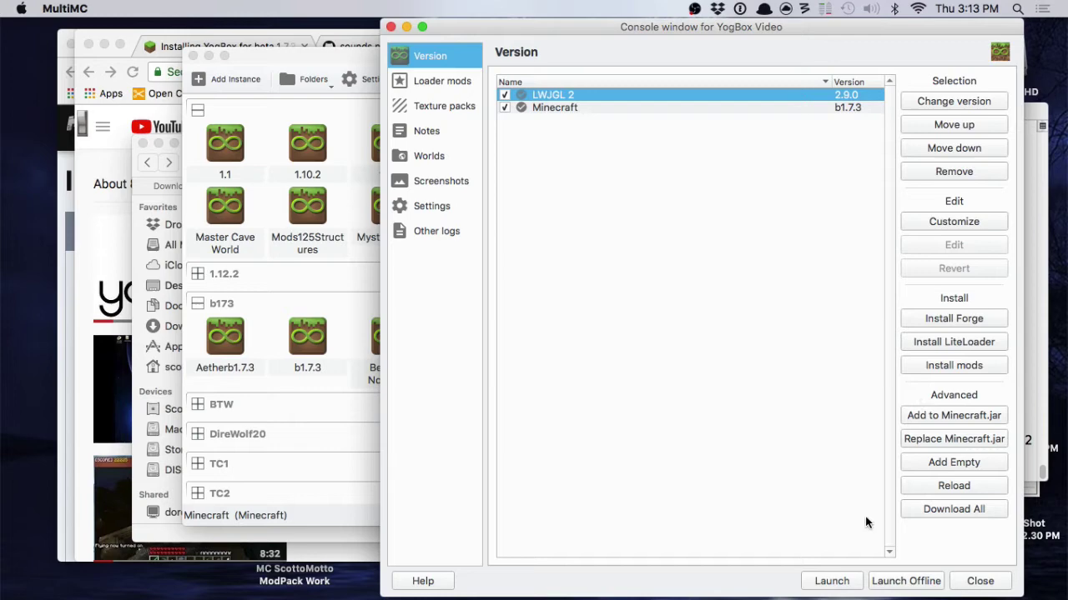
left_click(830, 580)
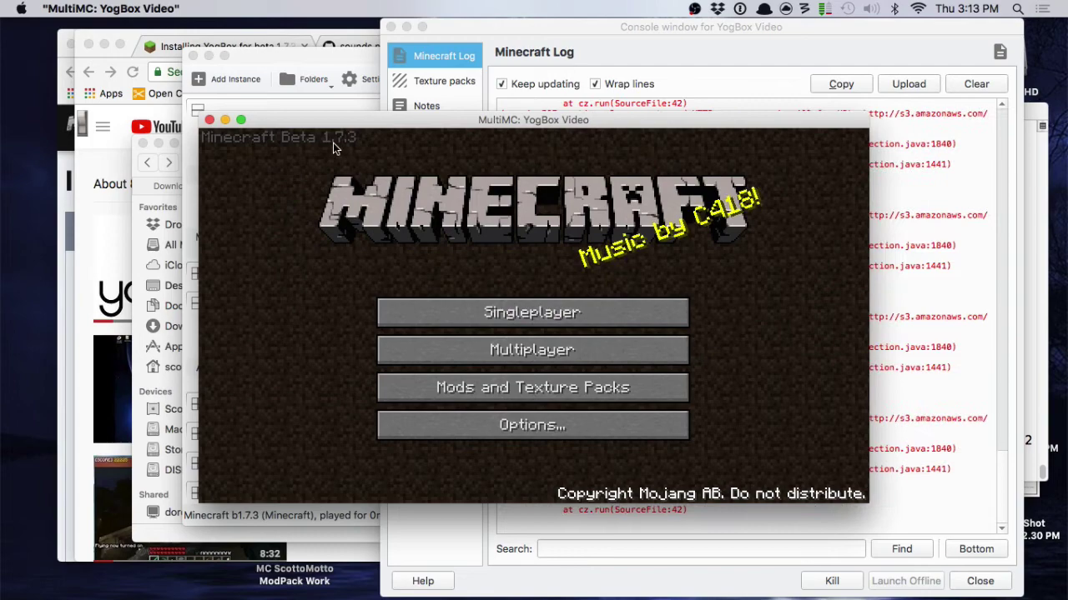
- Quit the YogBox Video game and raise MultiMC's instance list showing YogBox Video in b173
left_click(209, 120)
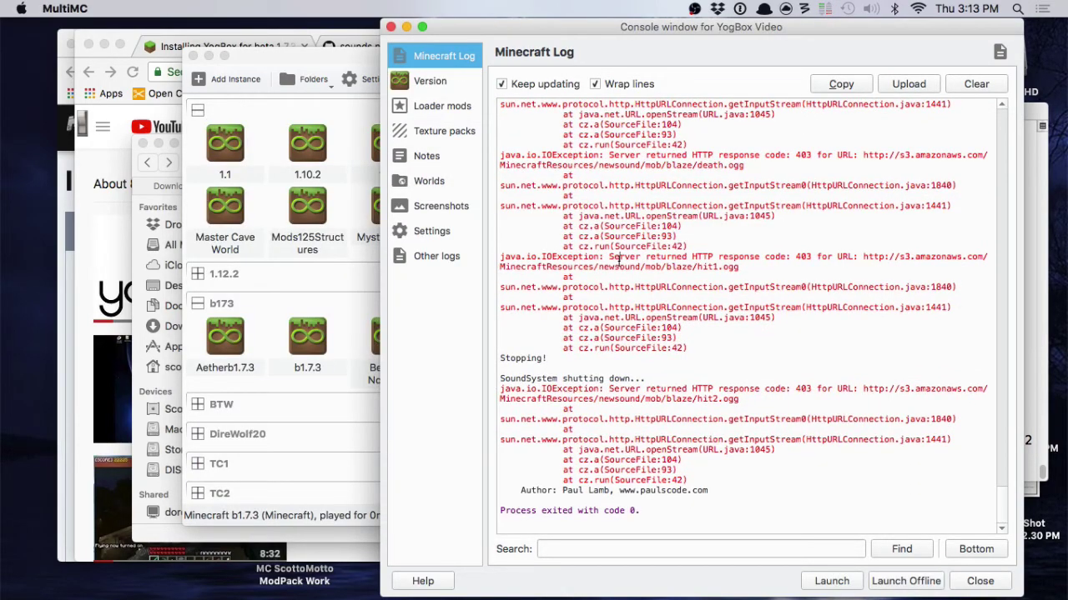
left_click(618, 257)
scroll(619, 261, "up", 10)
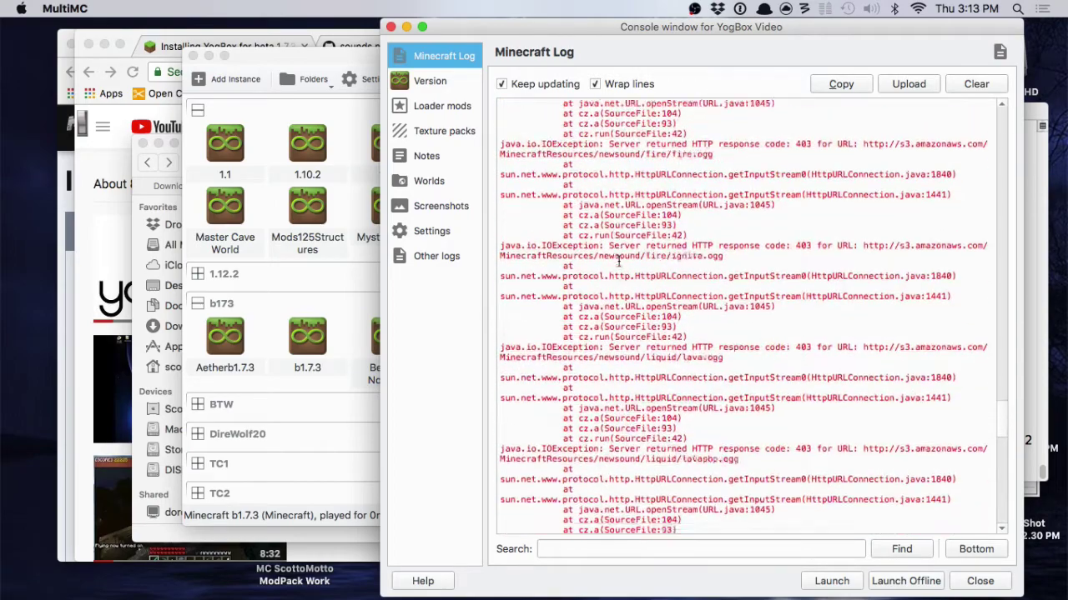
scroll(619, 261, "up", 5)
scroll(618, 261, "up", 2)
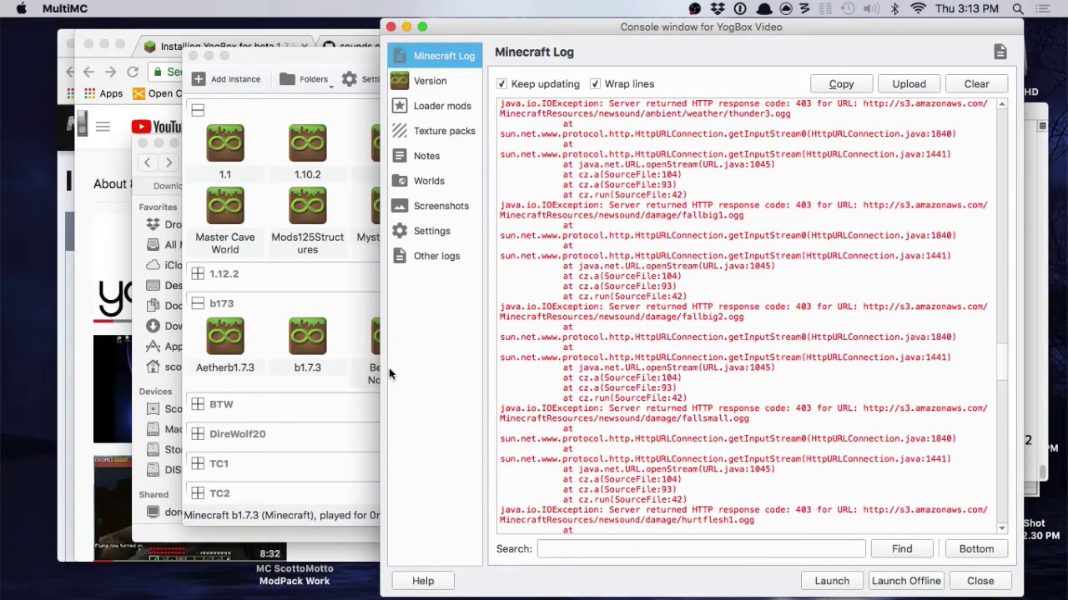
left_click(354, 401)
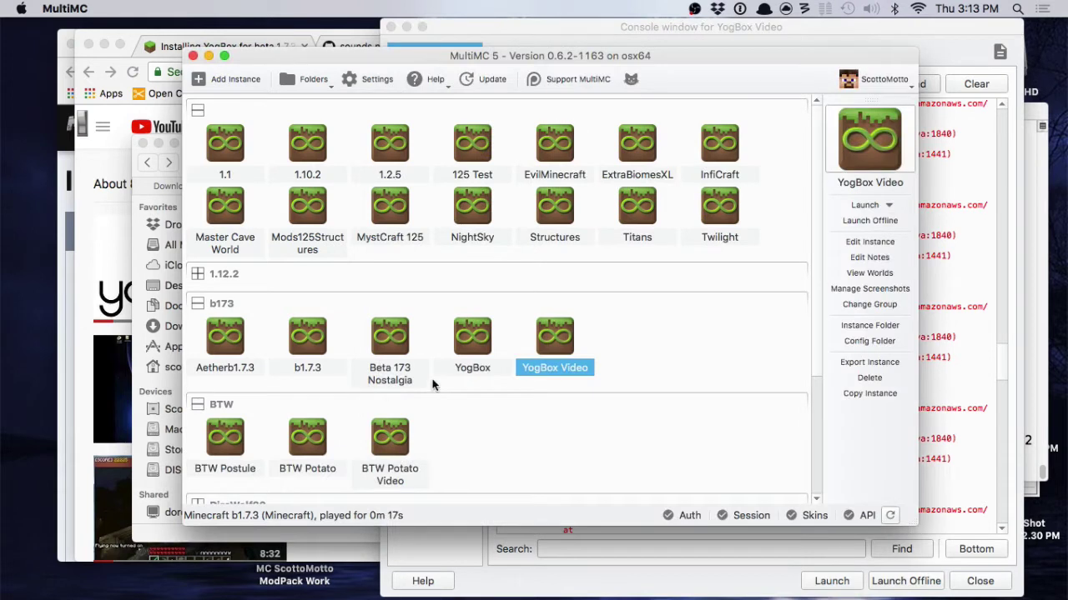
- Open YogBox Video's instance folder, move it aside, and add an All My Files tab to the mods window
right_click(568, 336)
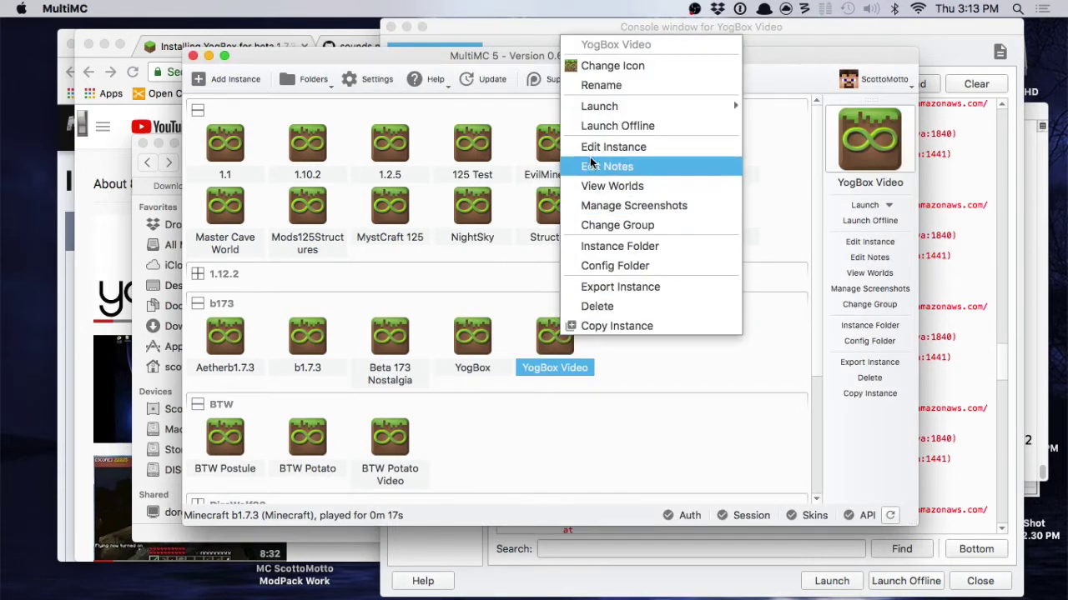
left_click(598, 243)
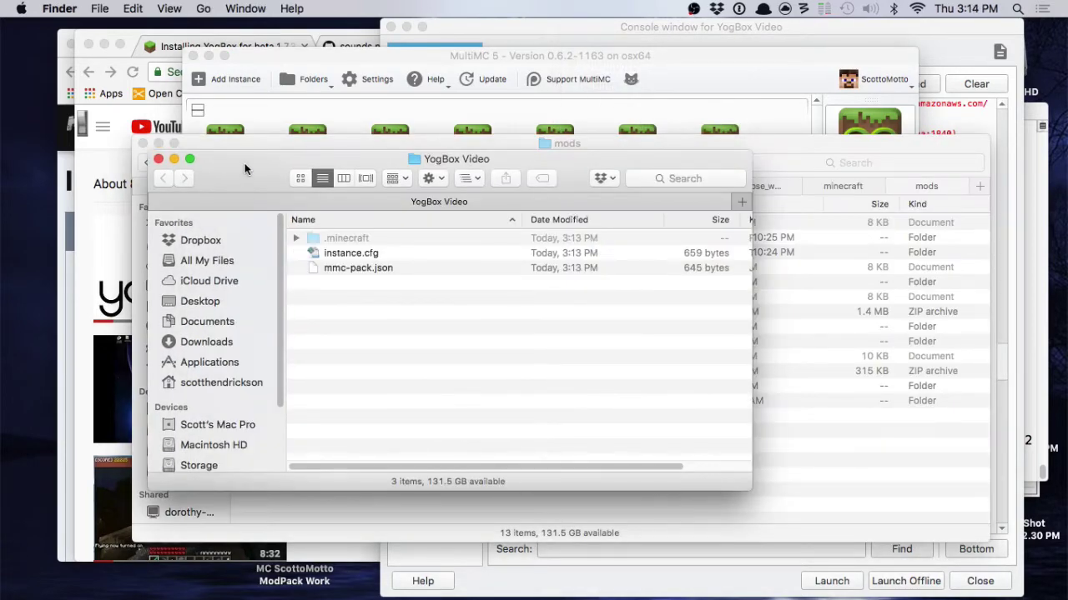
left_click_drag(244, 163, 399, 94)
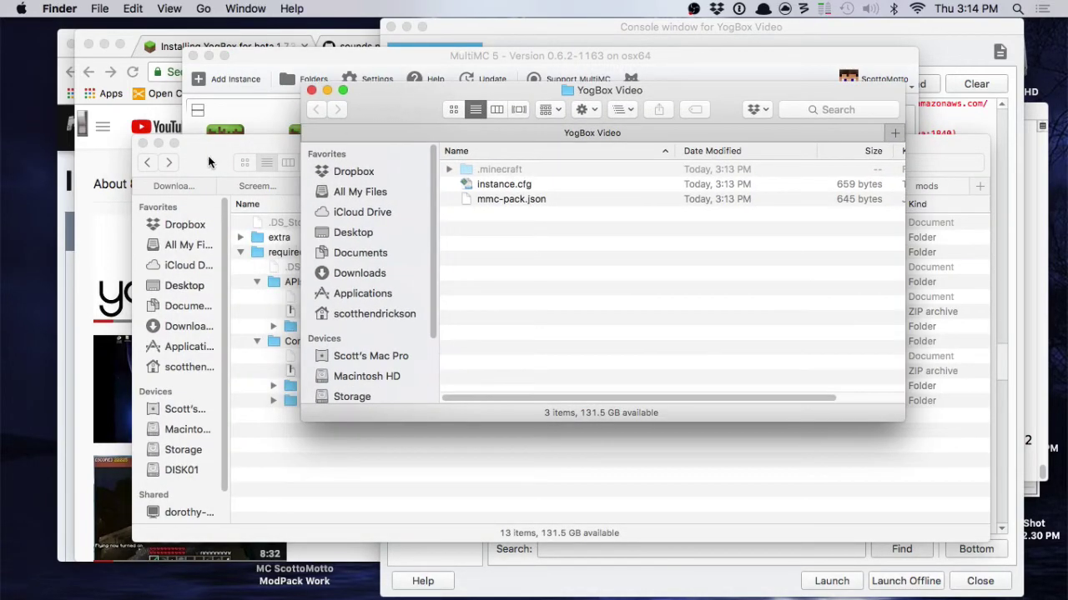
left_click(209, 162)
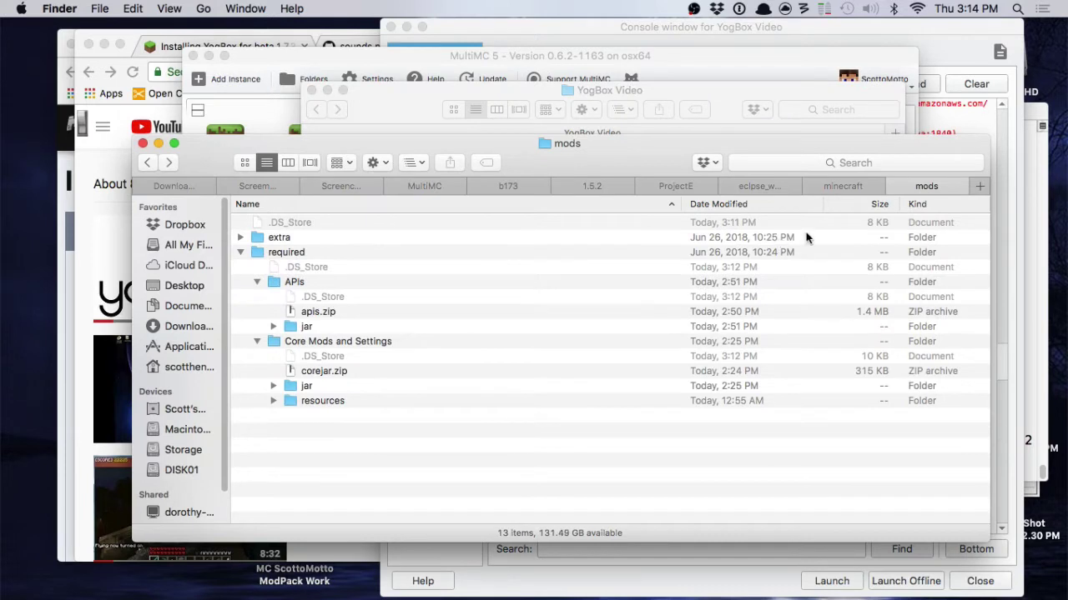
left_click(980, 187)
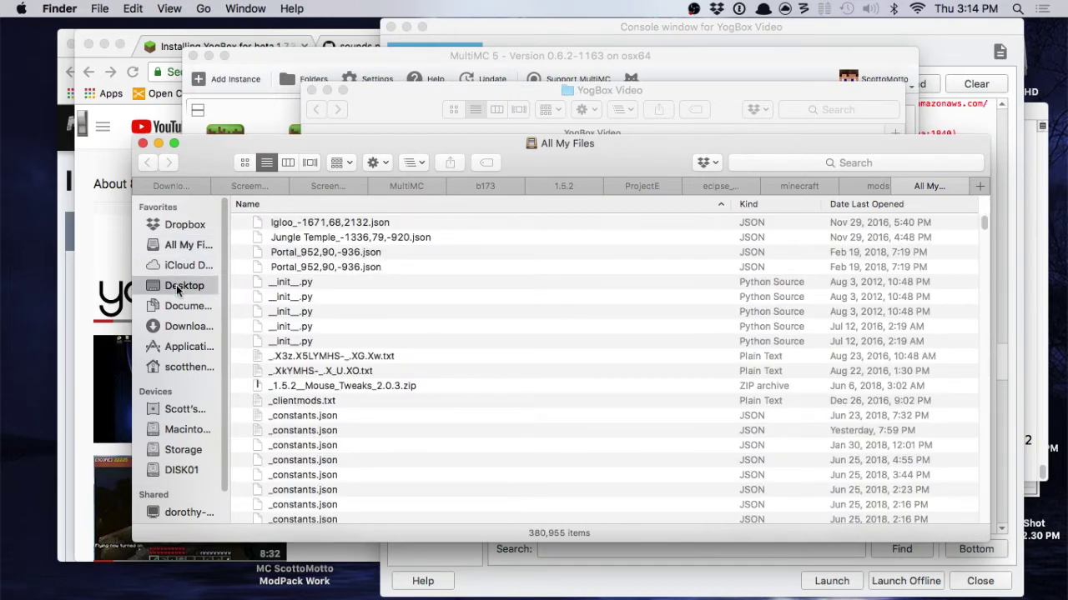
- Copy the resources folder from Downloads and paste it into Desktop › MC Assets
left_click(176, 284)
scroll(296, 370, "up", 5)
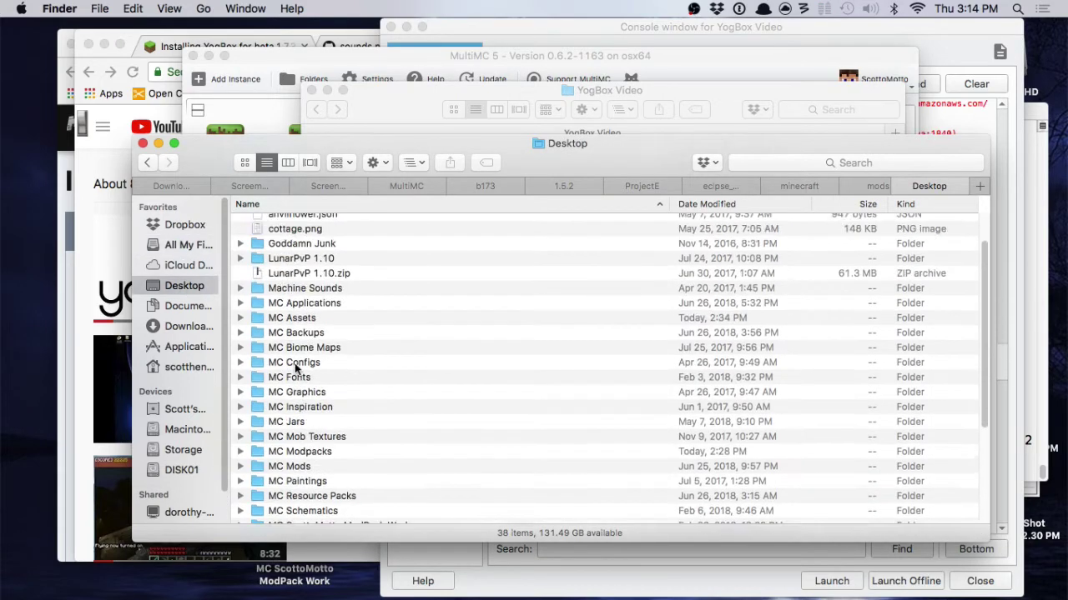
double_click(295, 367)
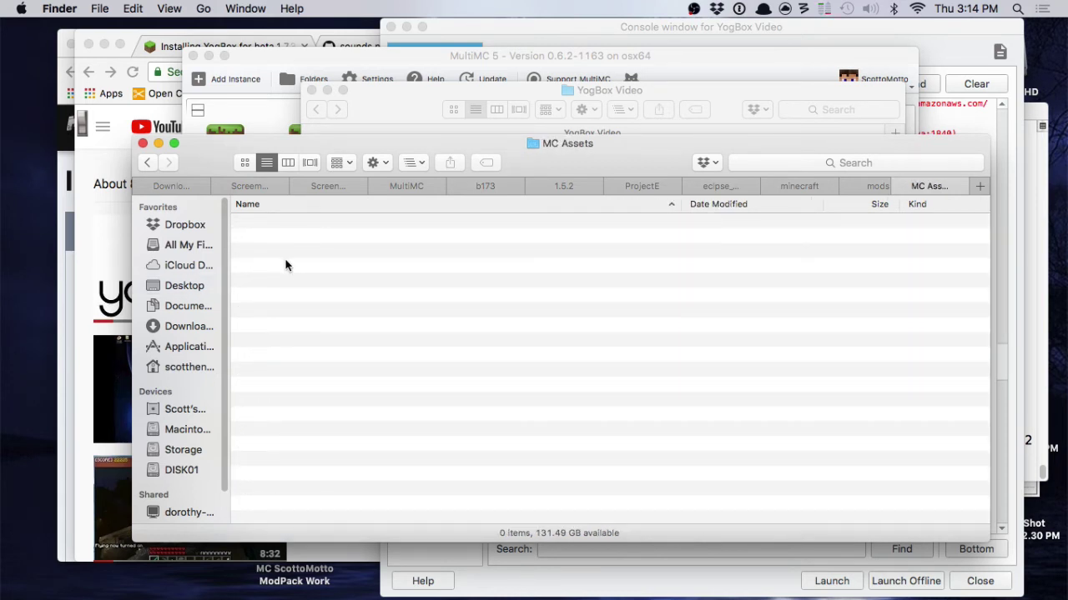
left_click(171, 186)
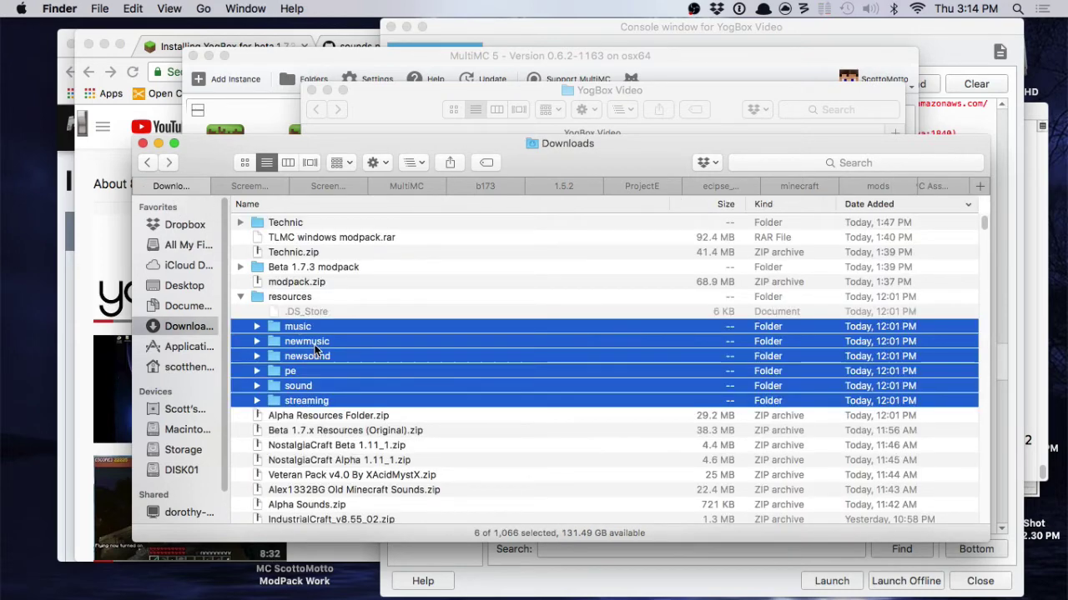
left_click(297, 301)
key("super+c")
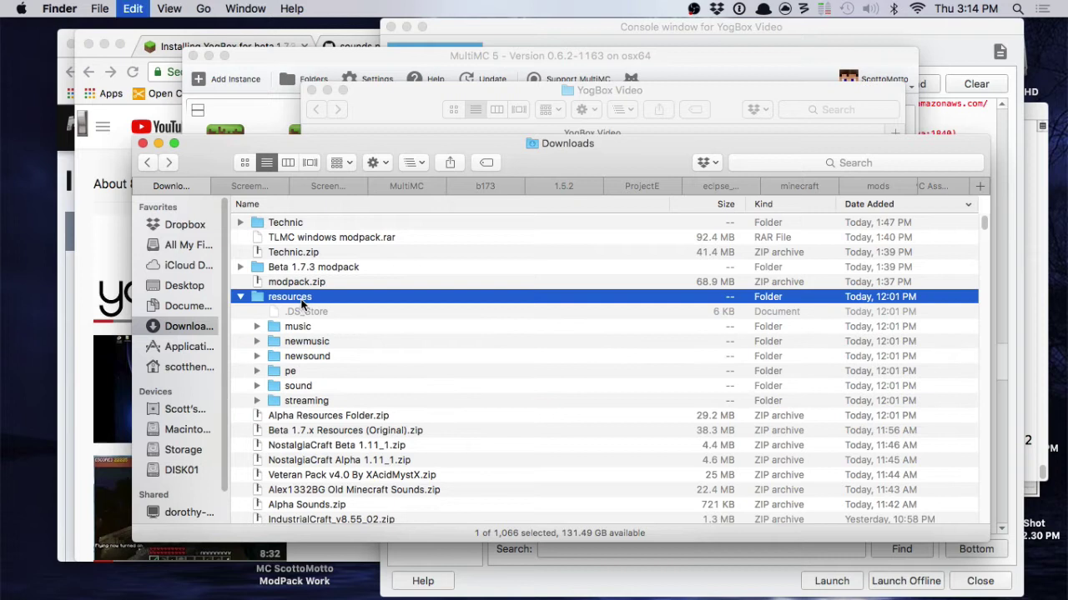
left_click(930, 185)
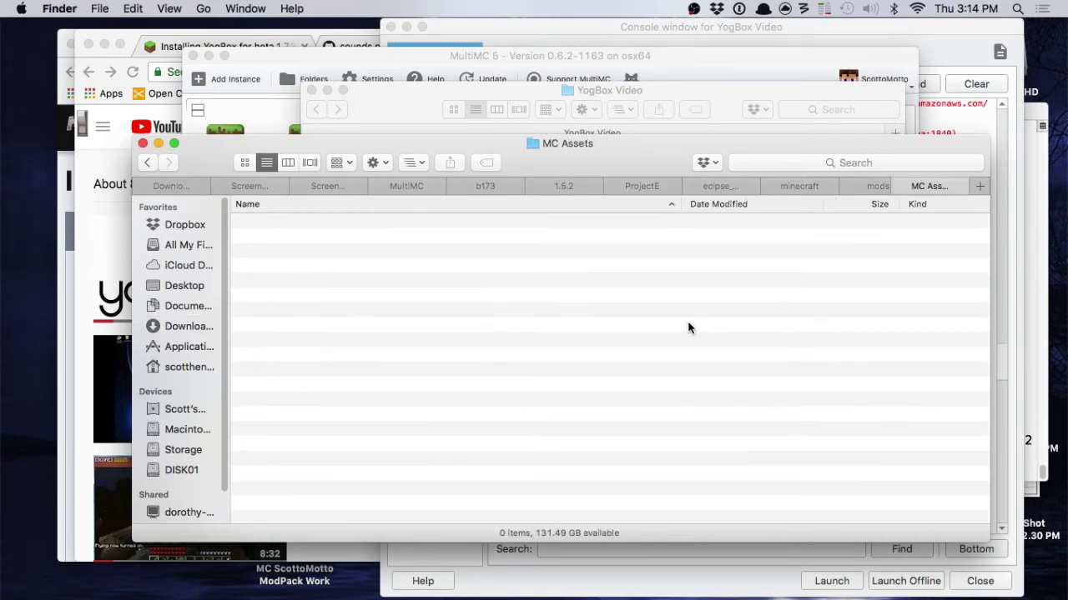
key("super+v")
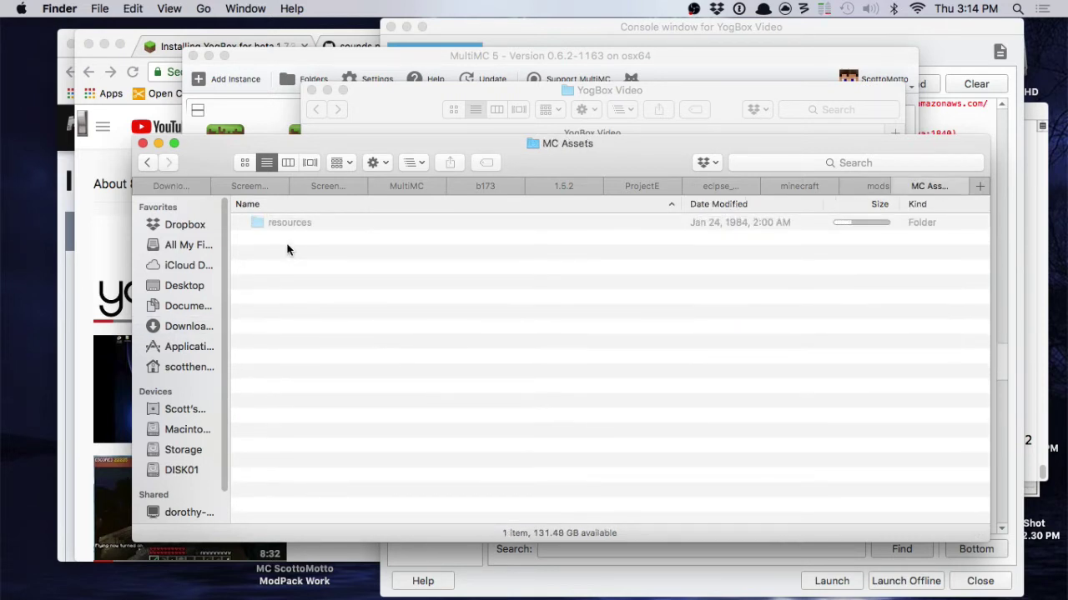
- Expand resources and select its six subfolders, music through streaming
left_click(287, 230)
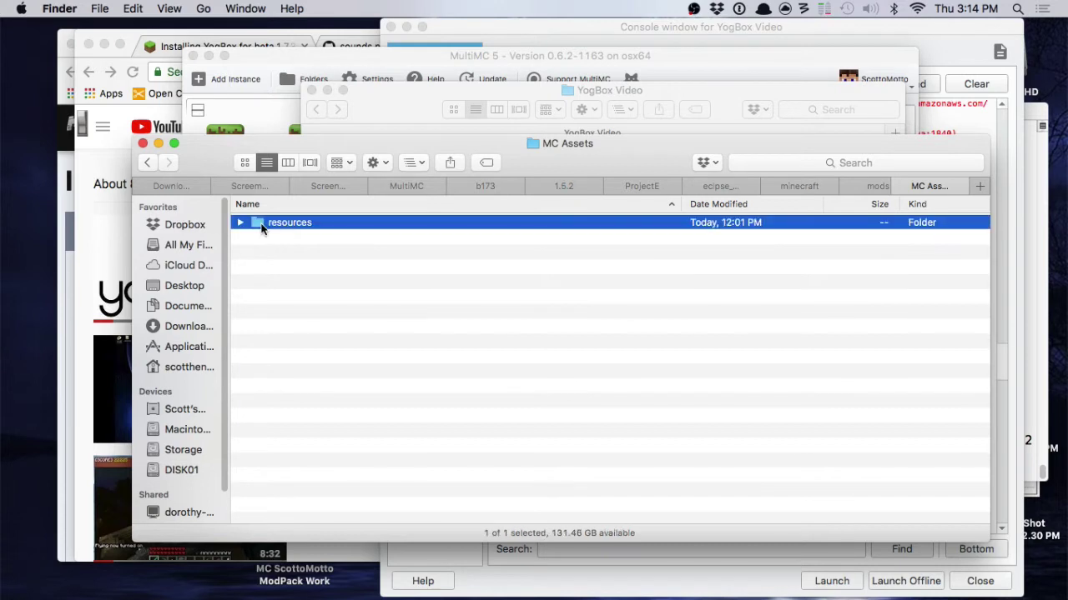
left_click(240, 224)
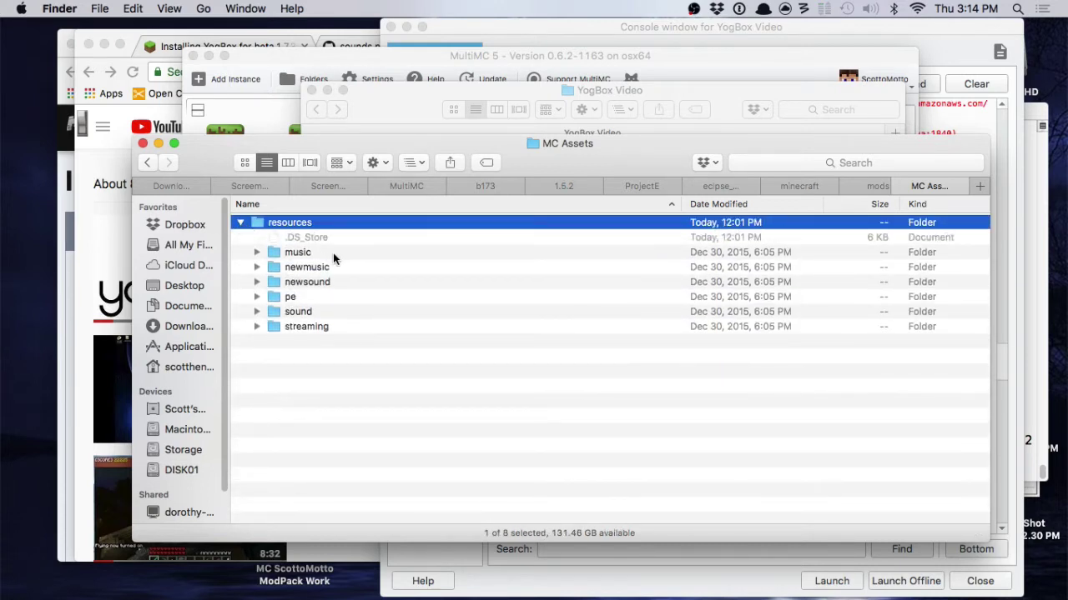
left_click_drag(327, 257, 333, 340)
left_click(330, 373)
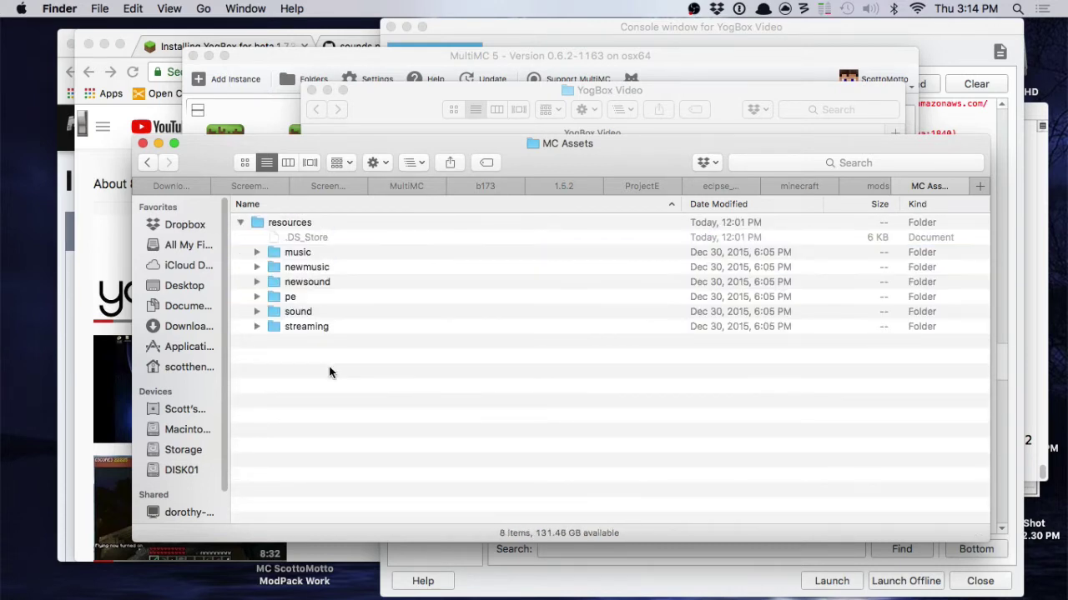
left_click(318, 284)
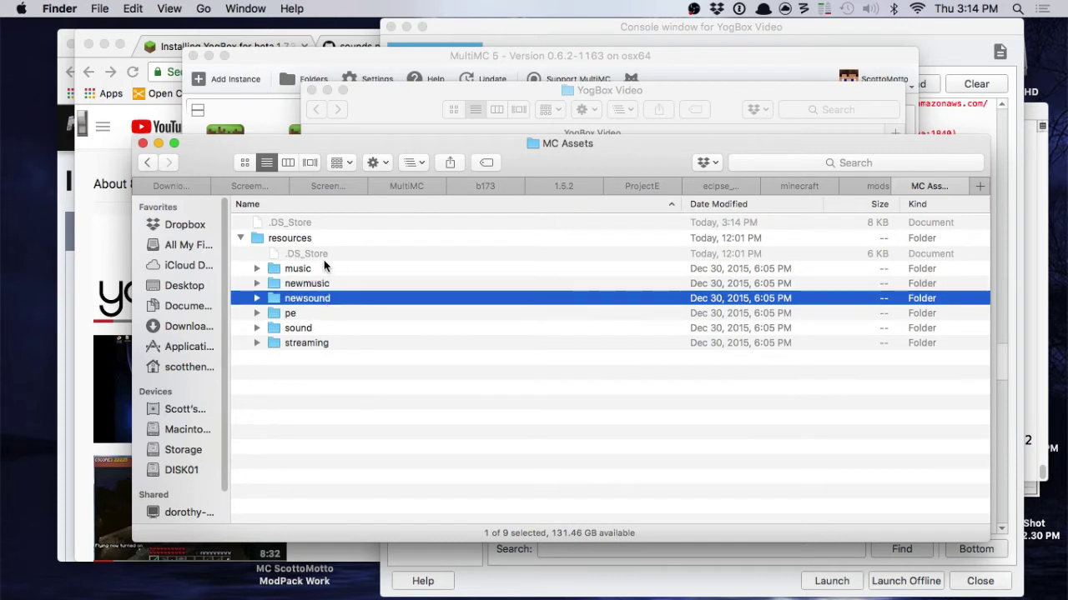
left_click(293, 270)
left_click(297, 342, "shift")
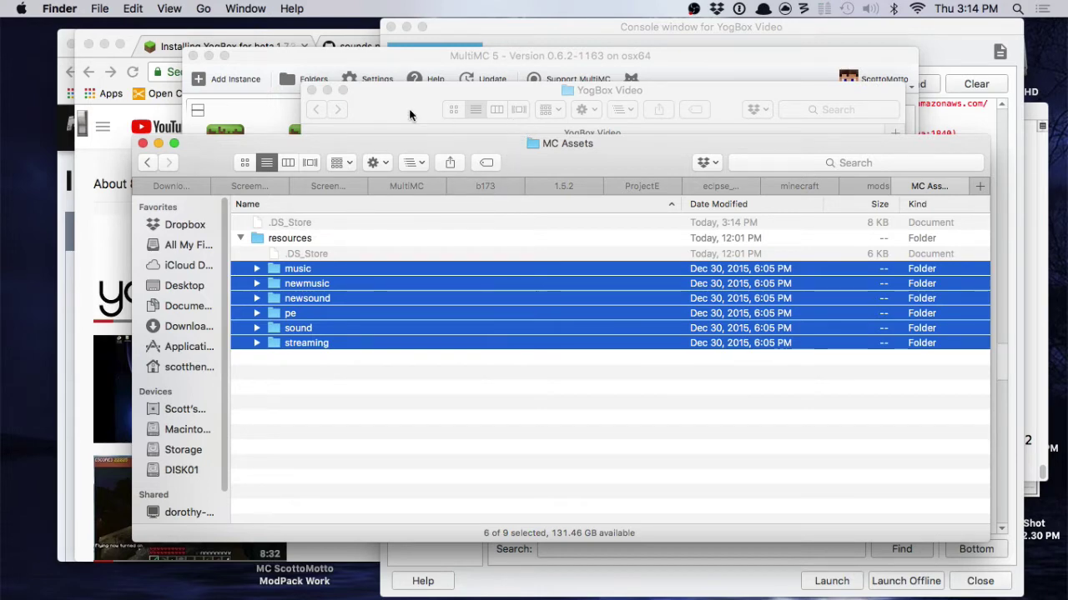
left_click(369, 97)
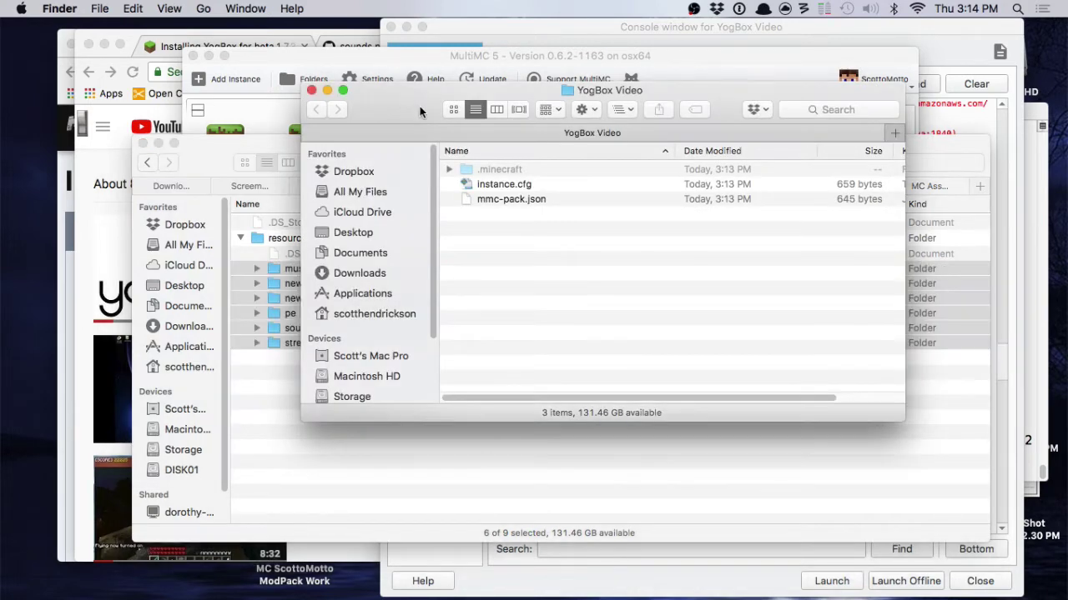
- Paste the six sound folders into .minecraft/resources, replacing the existing newsound folder
left_click_drag(421, 100, 420, 89)
left_click(501, 172)
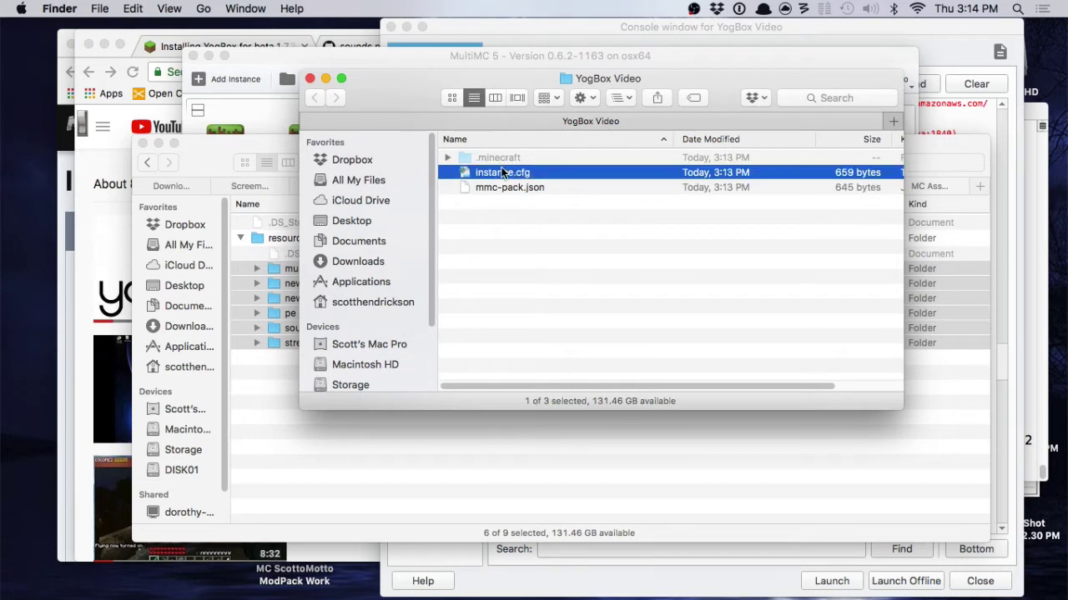
left_click(503, 160)
right_click(504, 161)
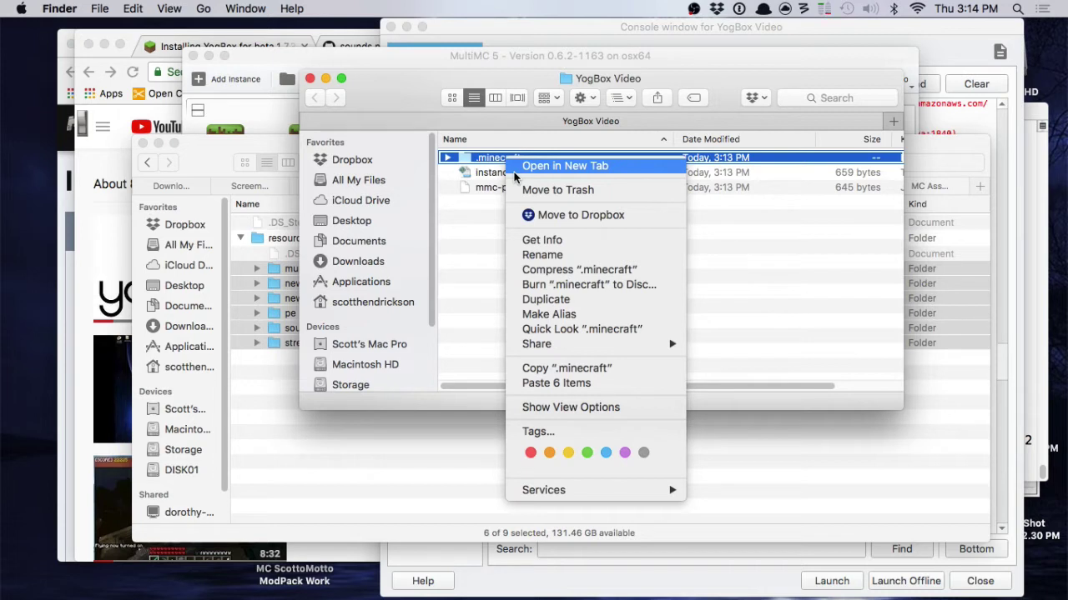
left_click(515, 169)
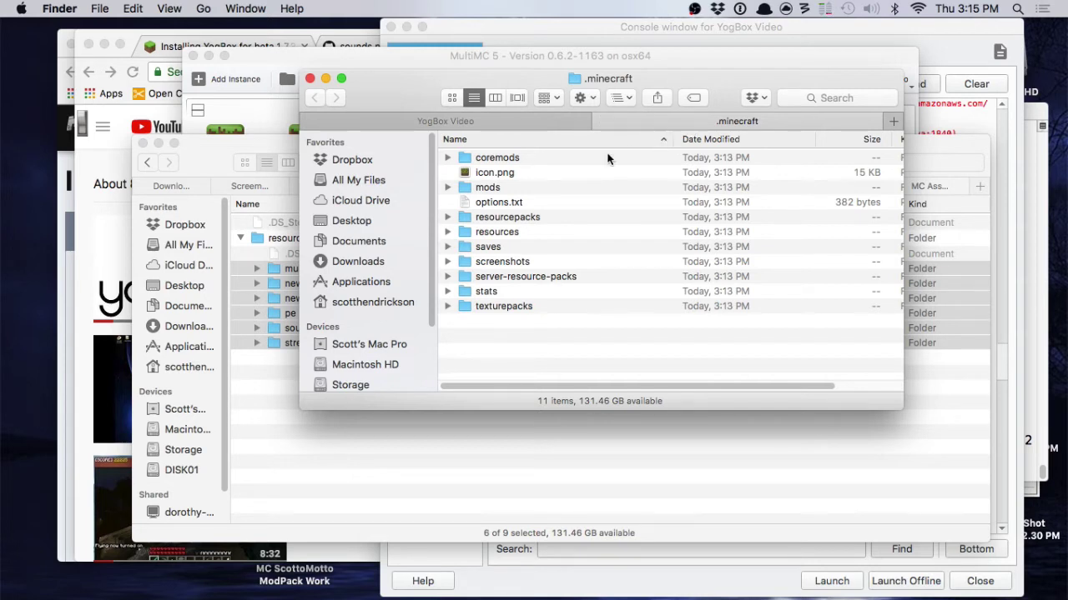
double_click(492, 235)
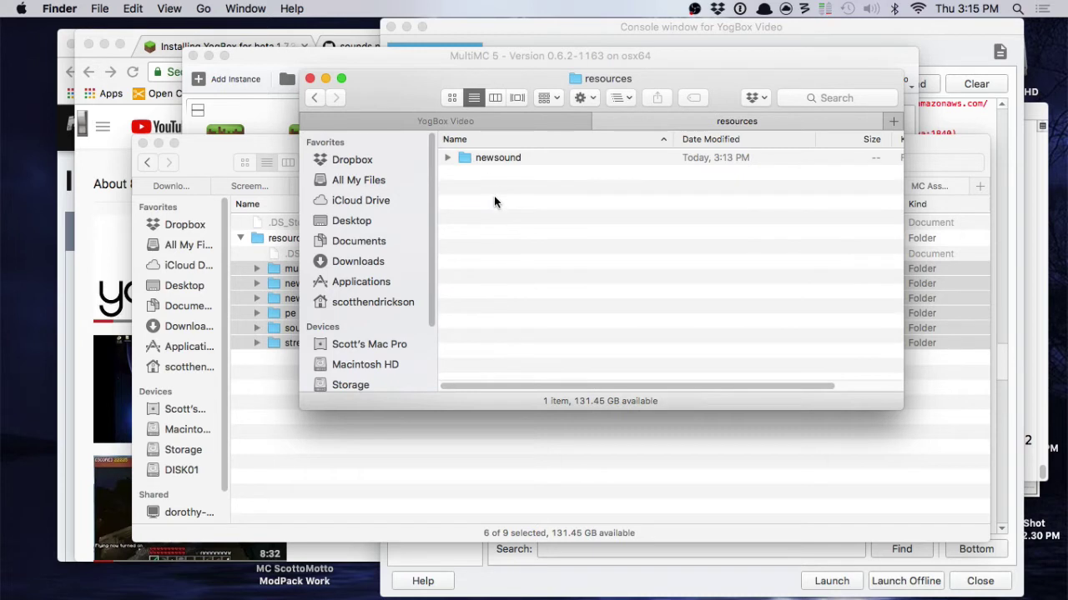
key("super+v")
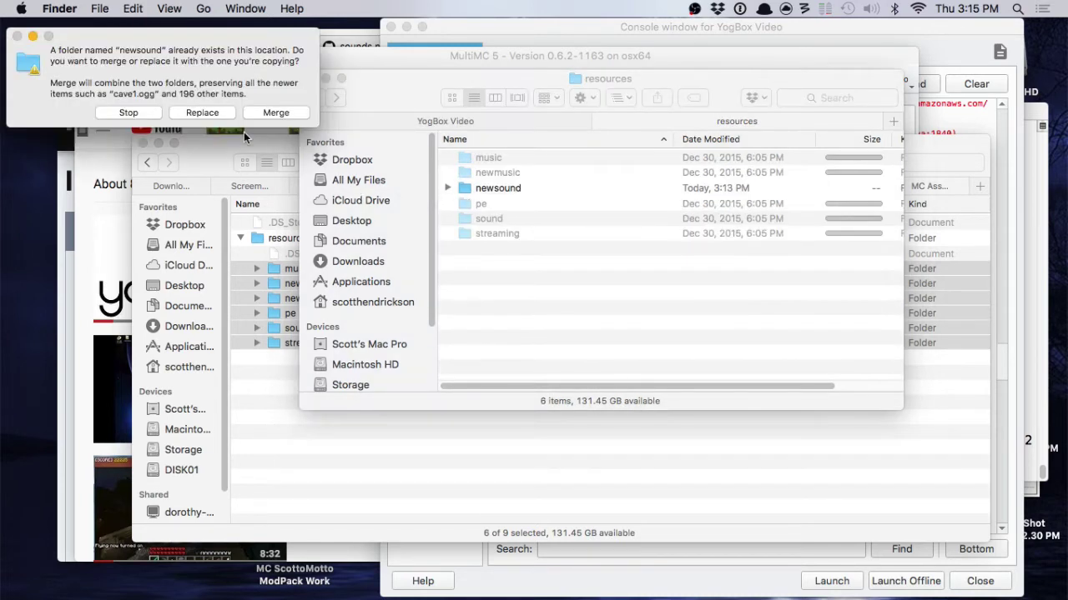
left_click(205, 113)
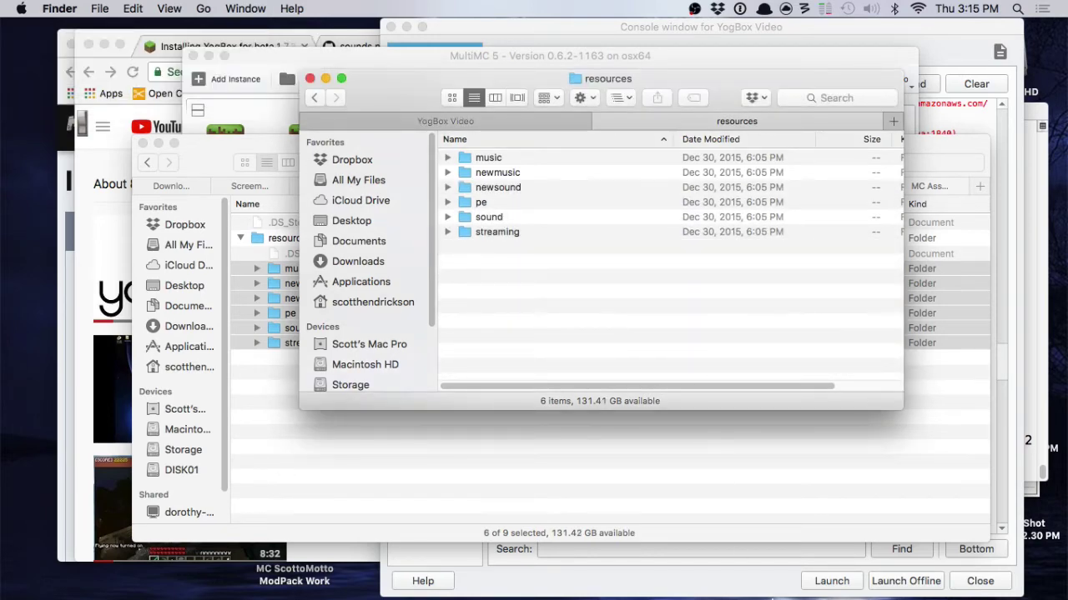
left_click(769, 579)
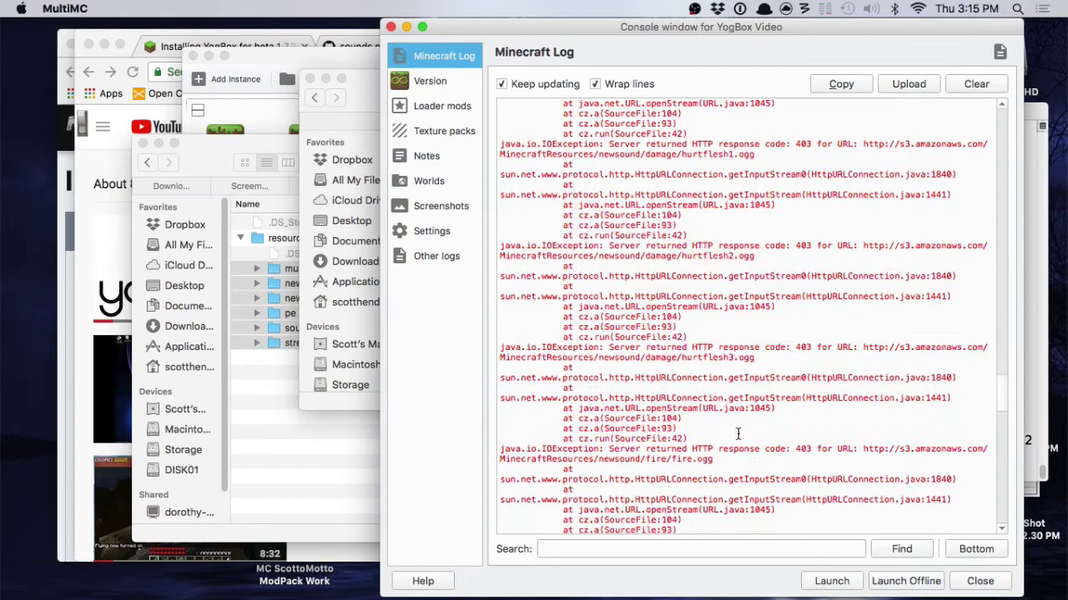
- Launch the YogBox Video instance and generate a singleplayer world named New World
scroll(737, 433, "up", 10)
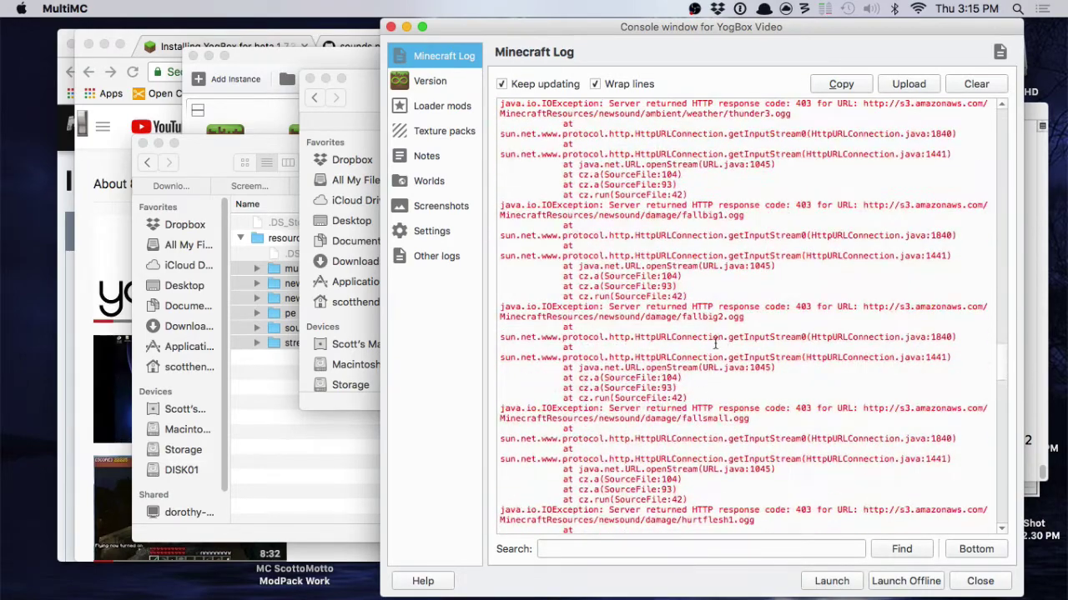
left_click(427, 79)
left_click(831, 582)
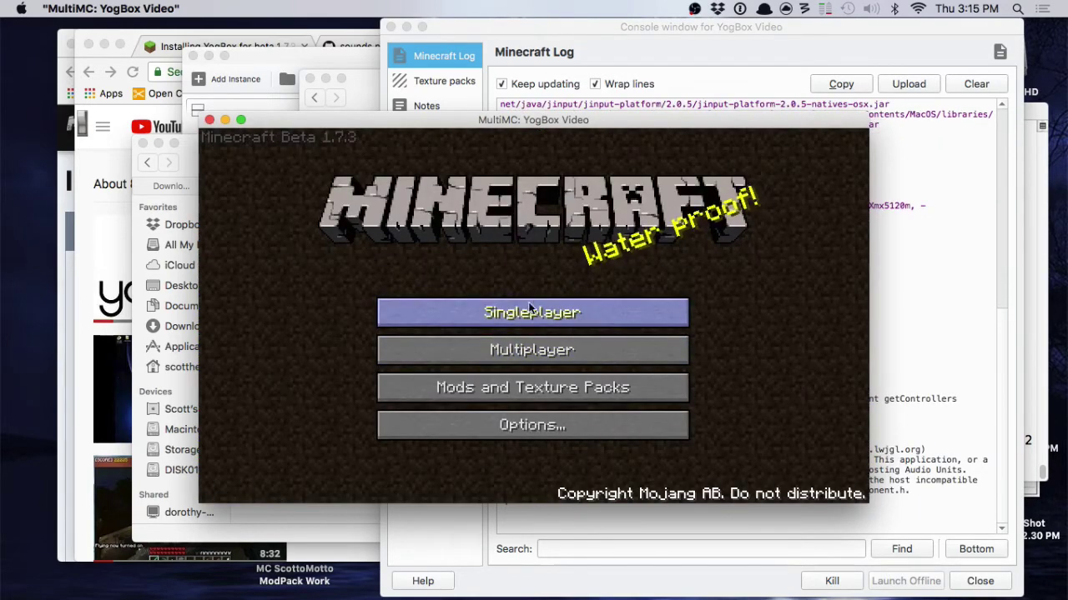
left_click(547, 313)
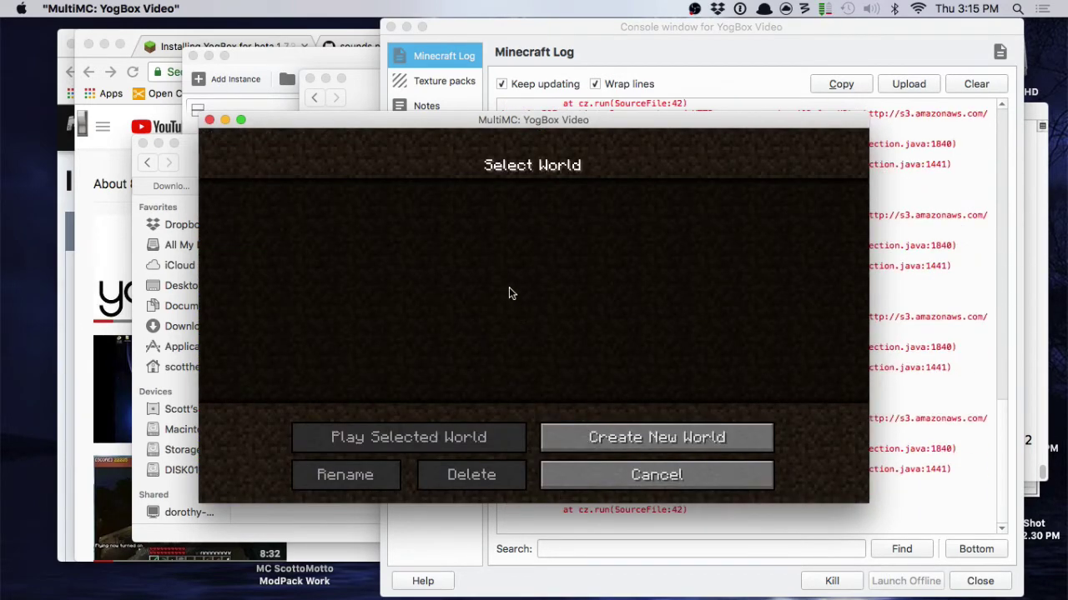
left_click(589, 434)
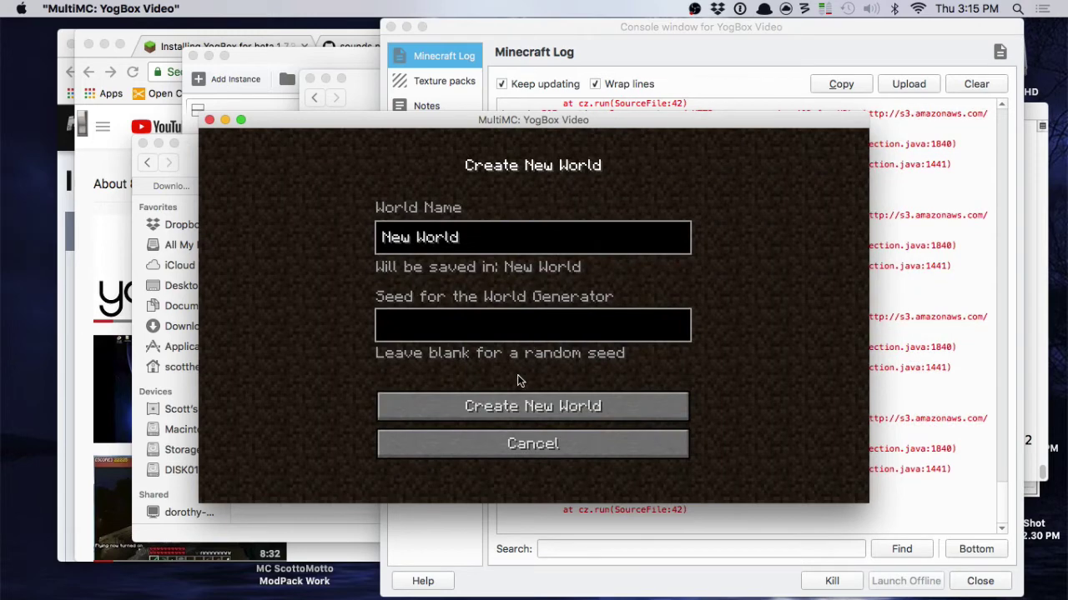
left_click(512, 411)
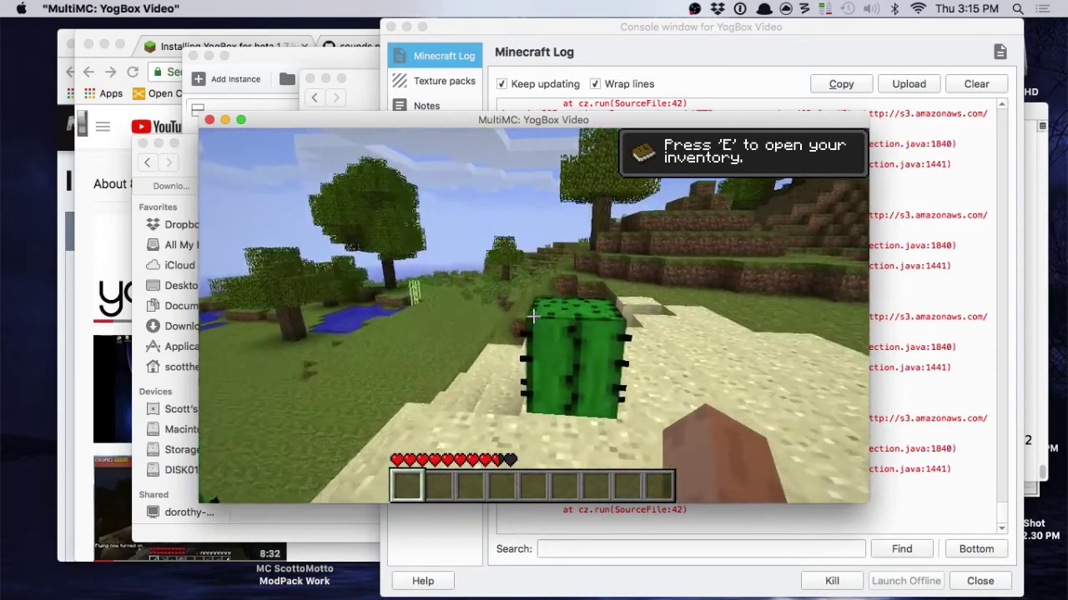
- Save and quit to title, then close the Minecraft game window
key("Escape")
left_click(496, 396)
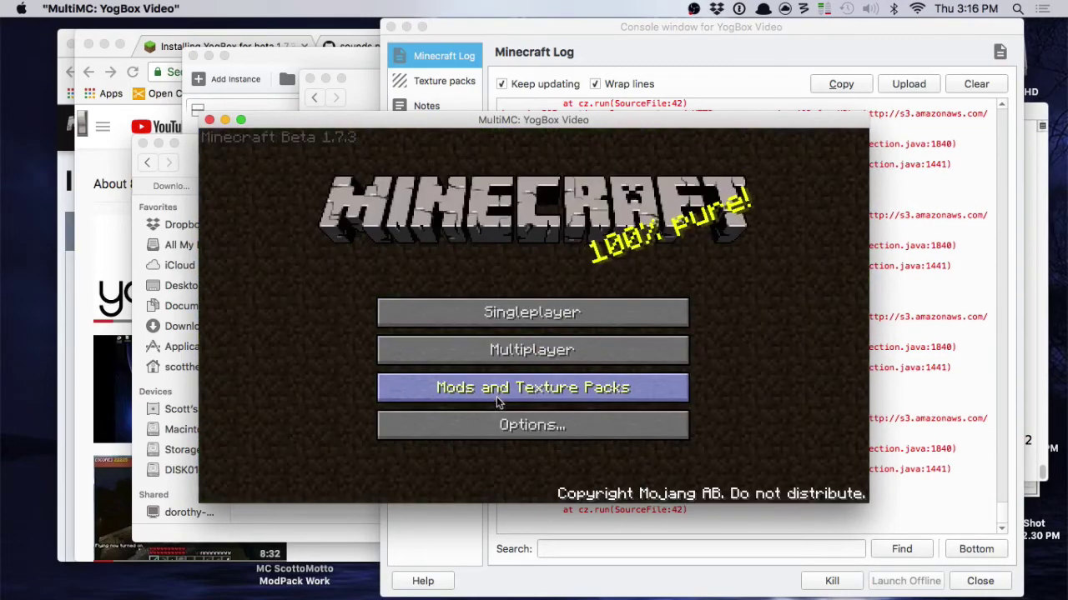
left_click(210, 119)
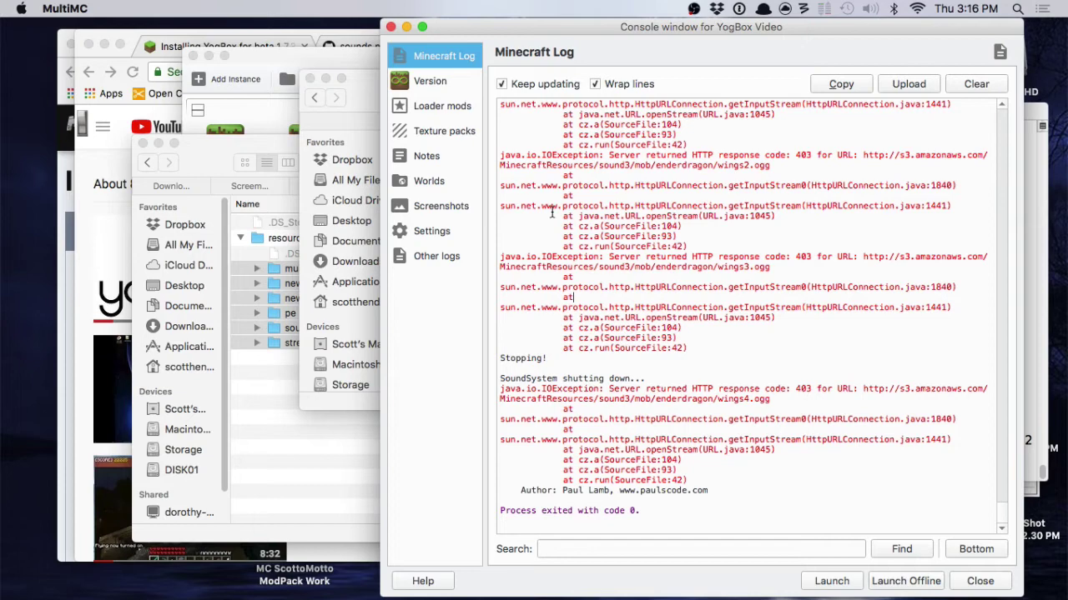
- Close the resources Finder window and add apis.zip to Minecraft.jar from the Version page
left_click(363, 98)
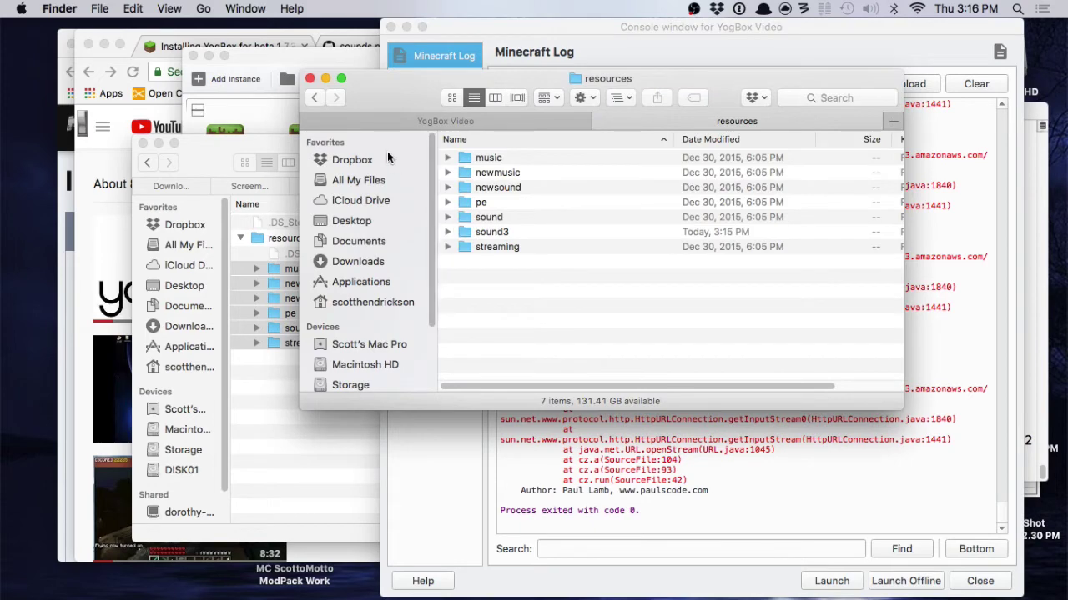
left_click(311, 80)
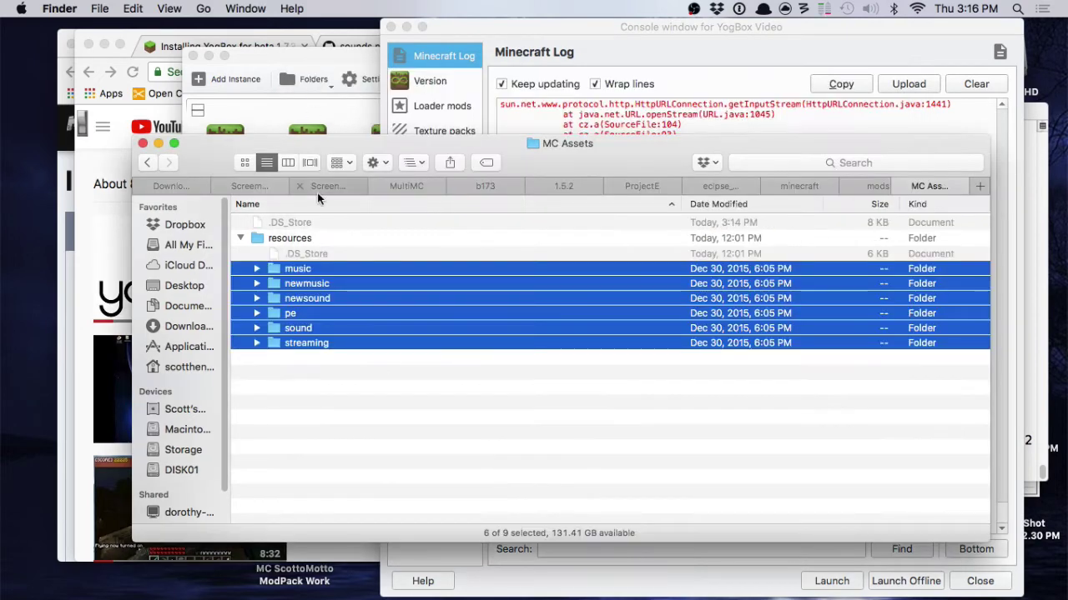
left_click(555, 110)
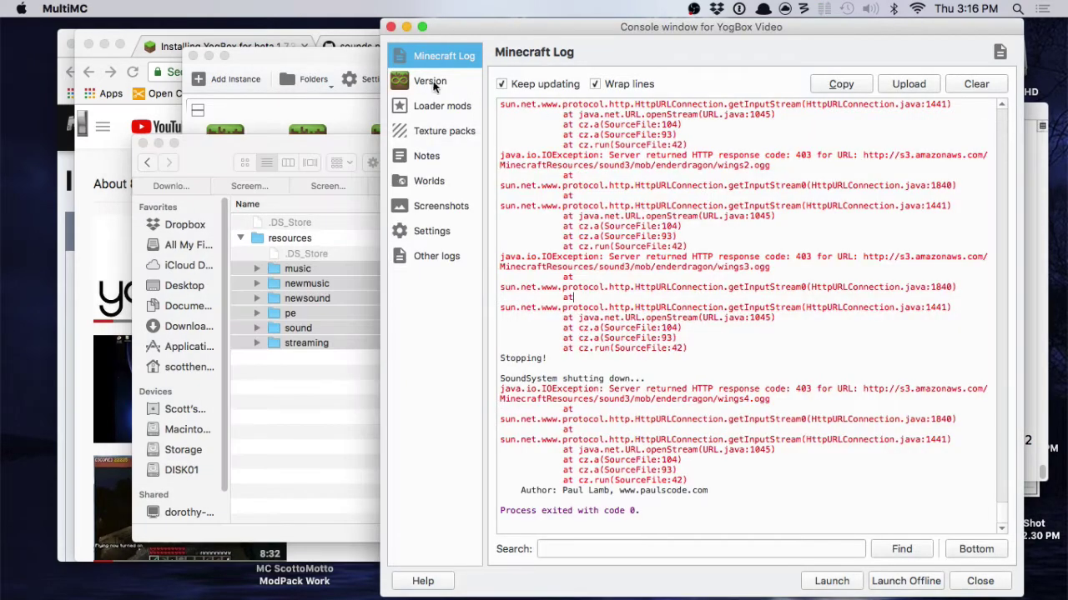
left_click(432, 85)
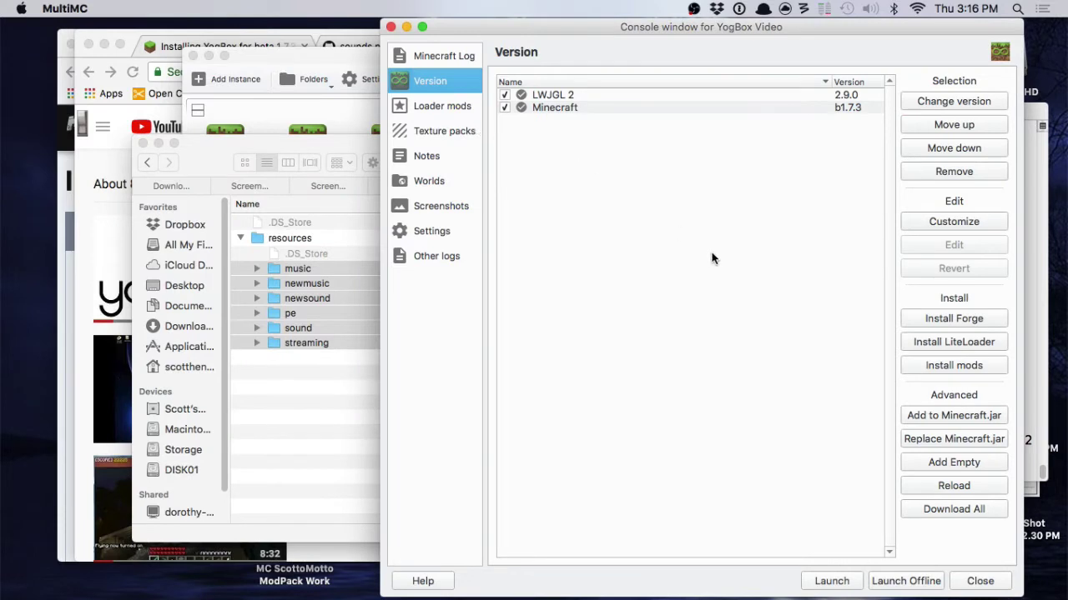
left_click(936, 415)
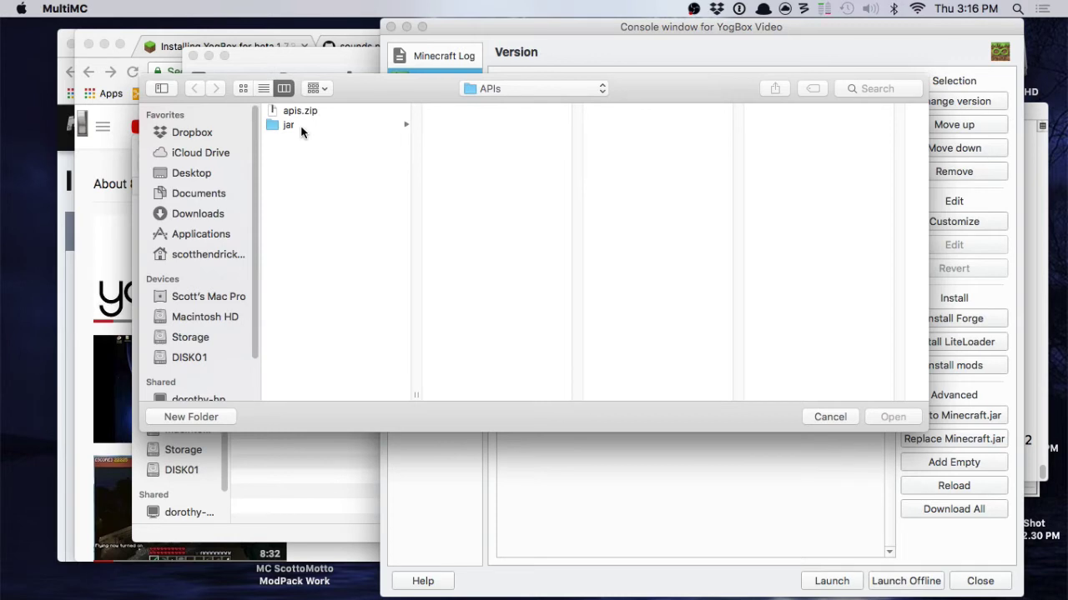
left_click(302, 114)
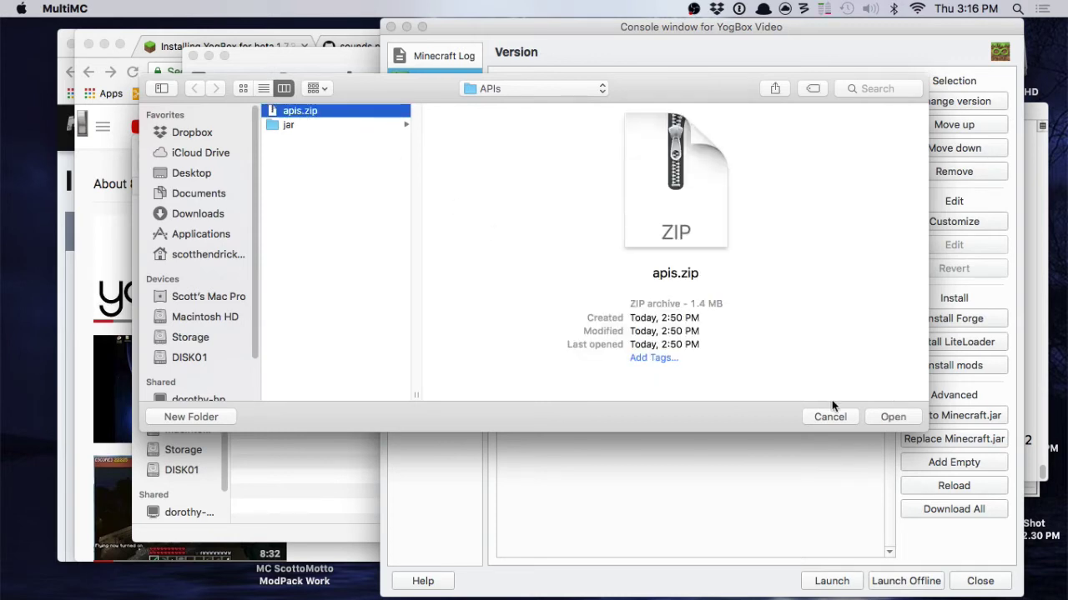
left_click(890, 417)
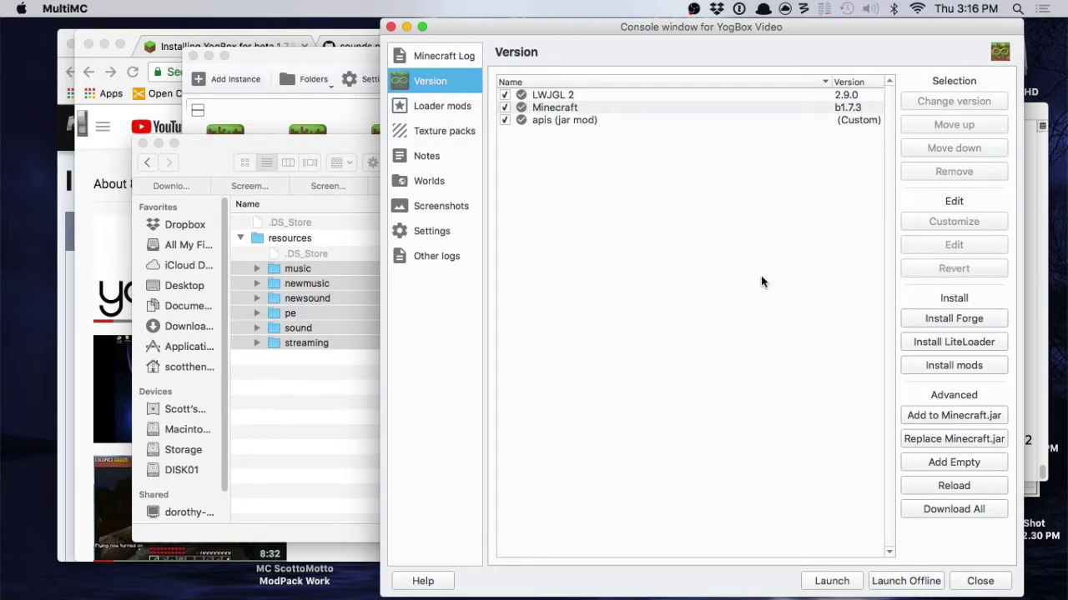
- Add corejar.zip from required/Core Mods and Settings as a second jar mod
left_click(940, 423)
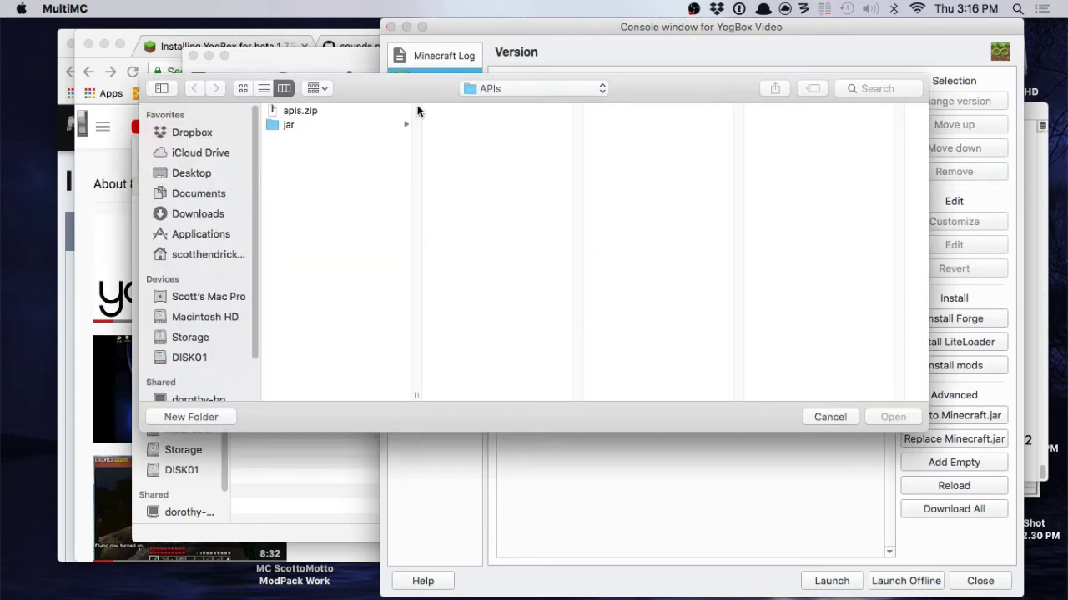
left_click(498, 88)
left_click(499, 120)
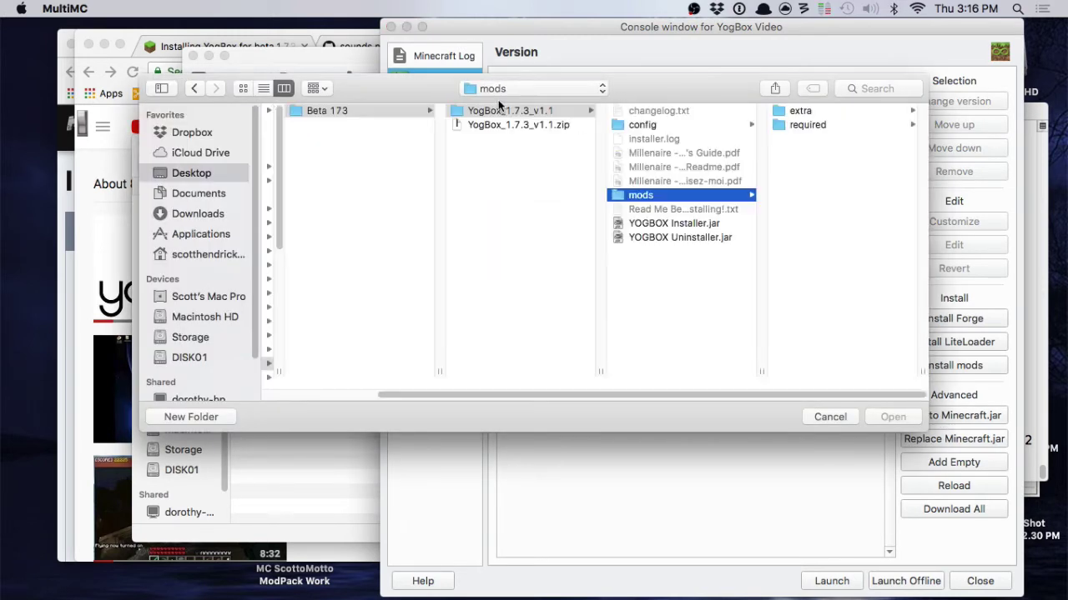
left_click(814, 127)
left_click(777, 125)
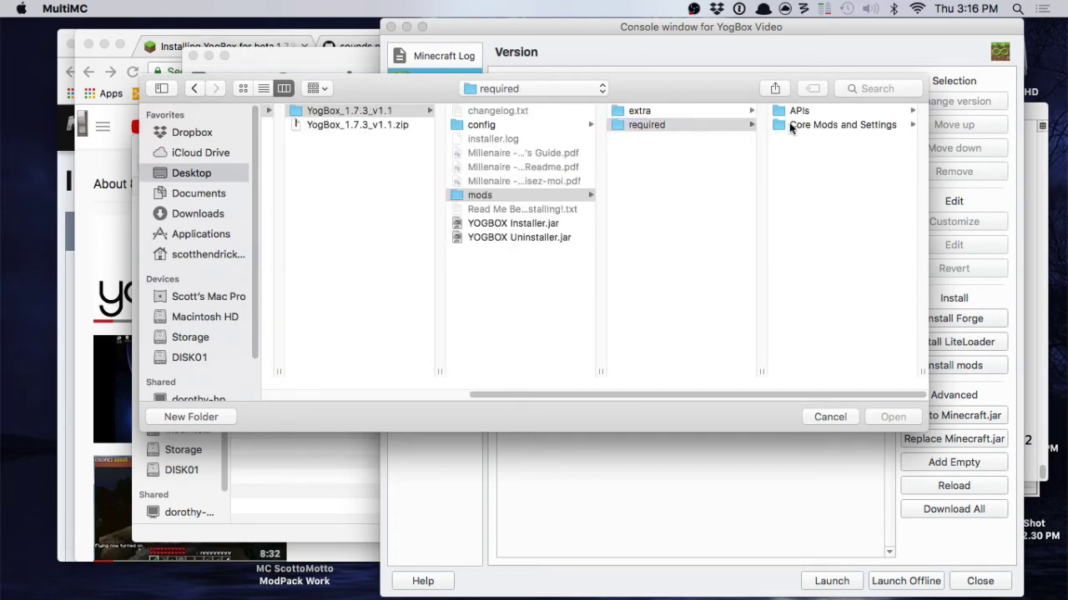
left_click(809, 110)
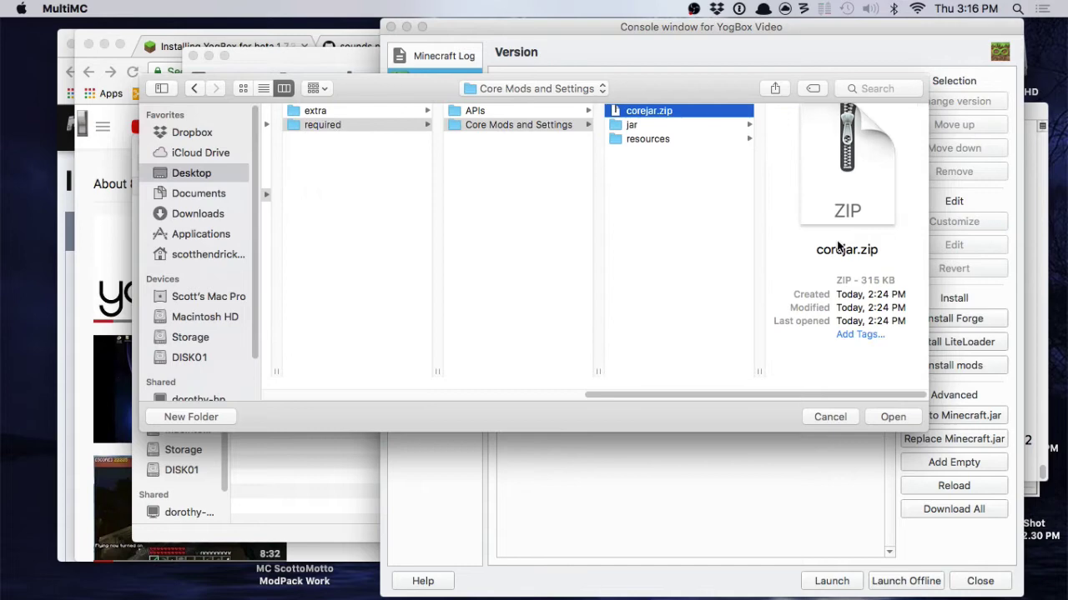
left_click(885, 417)
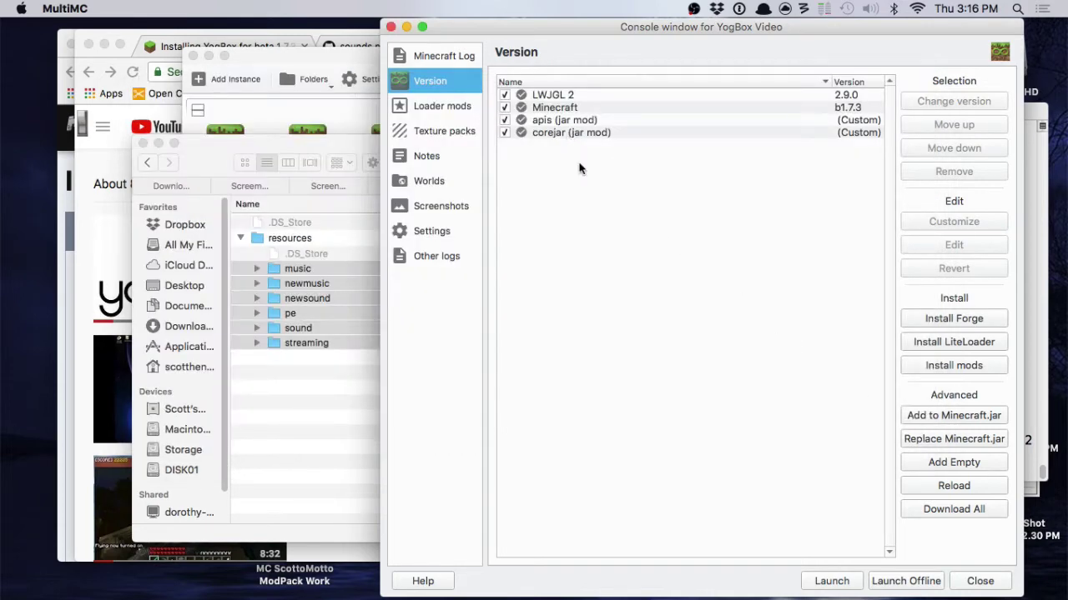
- Launch YogBox Video to see the YogBox title screen, then quit with Cmd+Q
left_click(825, 581)
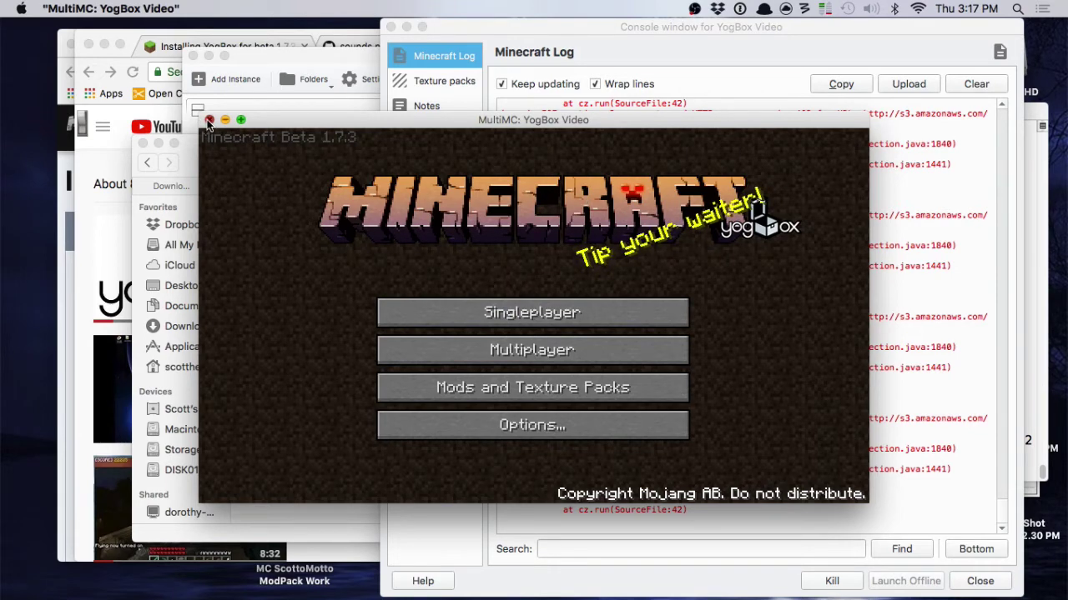
key("super+q")
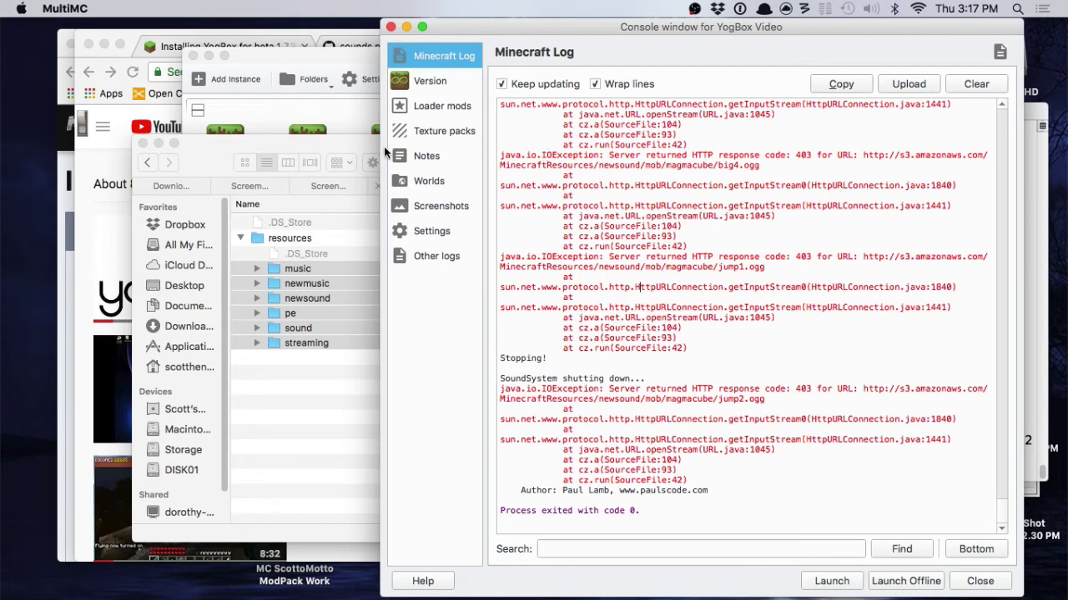
left_click(262, 60)
- Open the instance folder and select the seven items in Core Mods and Settings' resources folder
right_click(548, 331)
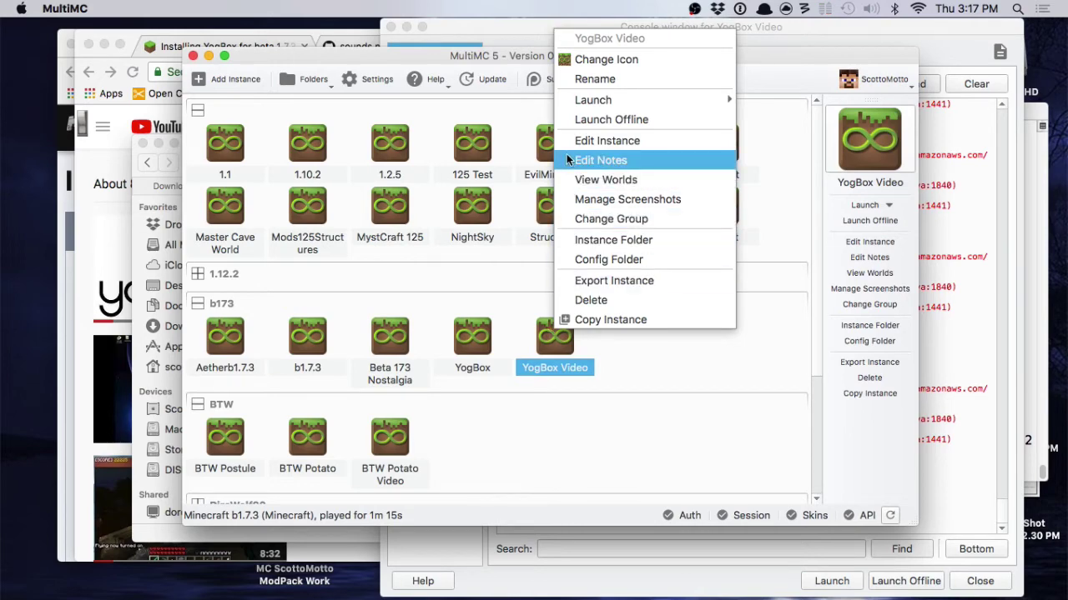
left_click(574, 233)
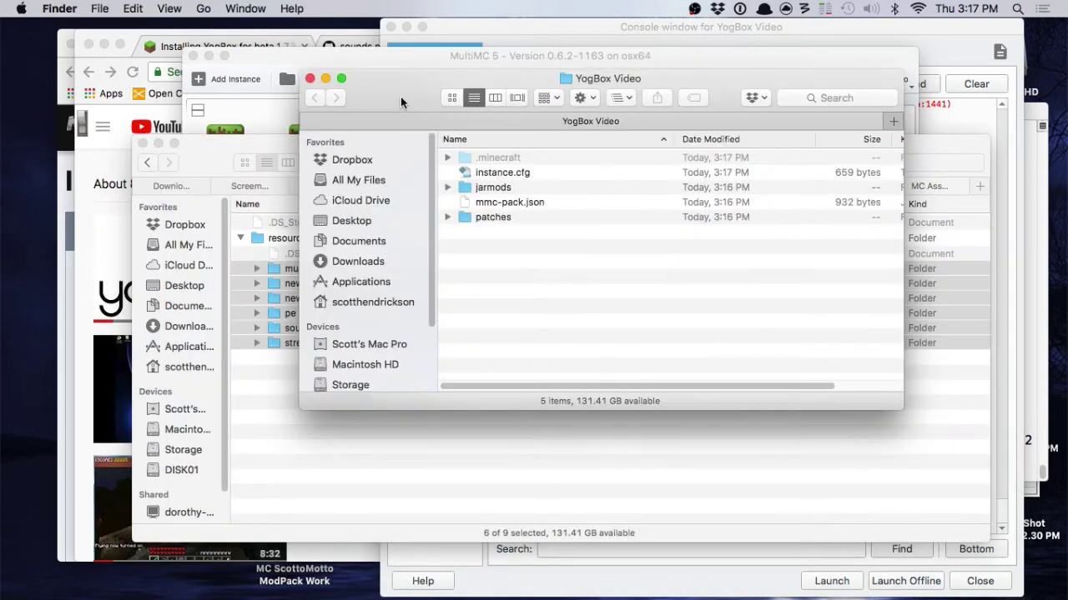
left_click(217, 150)
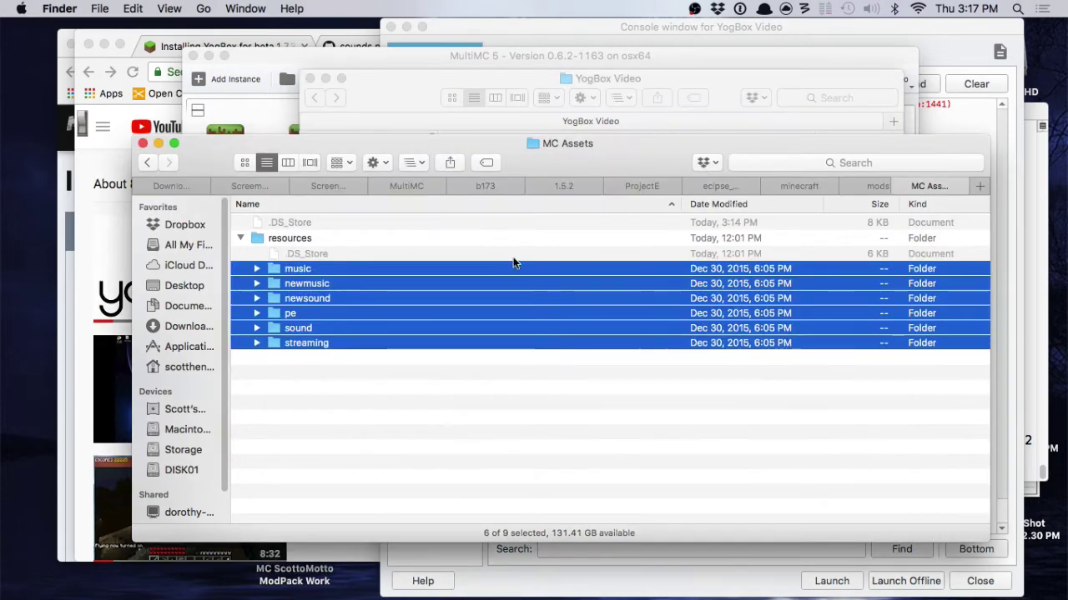
left_click(872, 189)
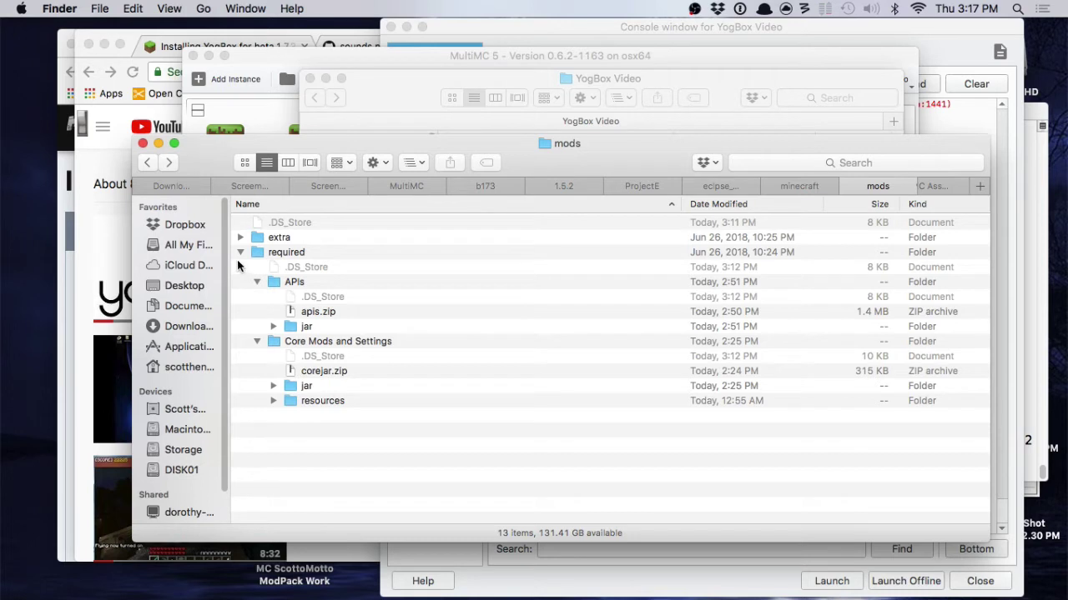
left_click(256, 284)
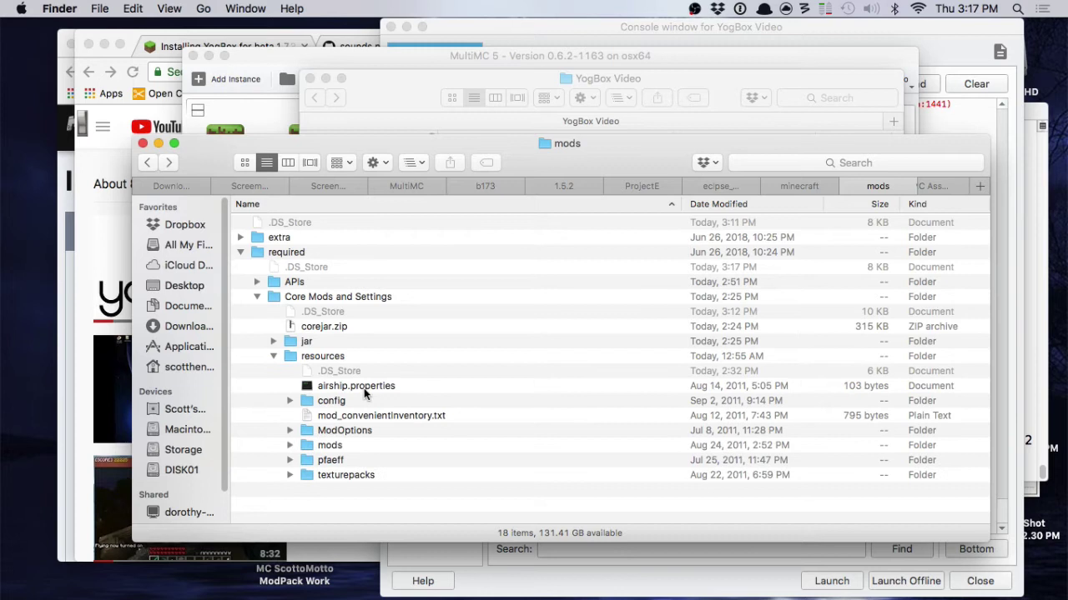
left_click(363, 389)
left_click(351, 485)
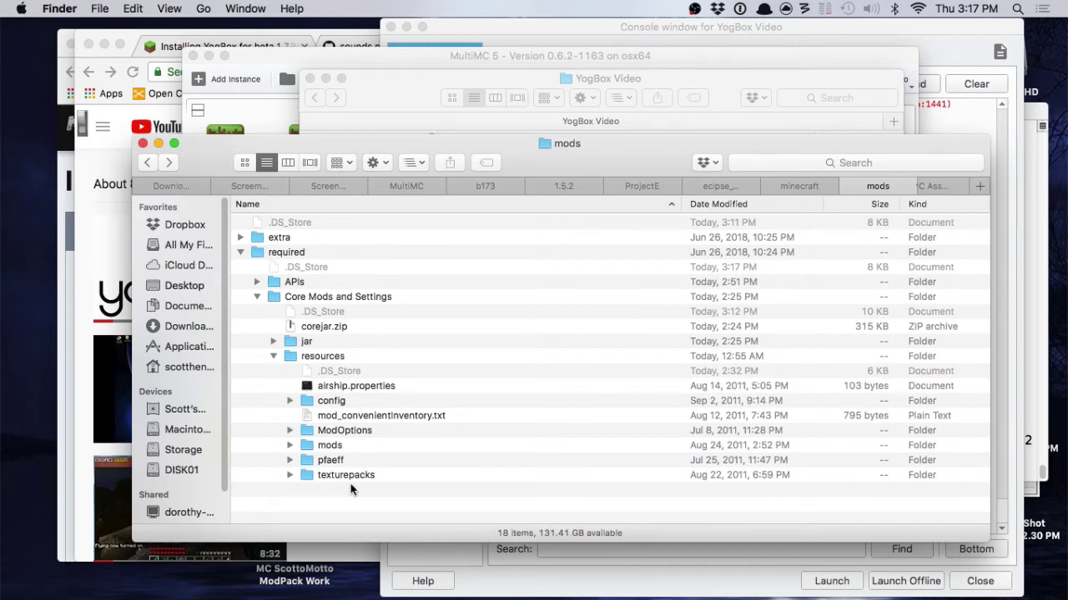
left_click(345, 389)
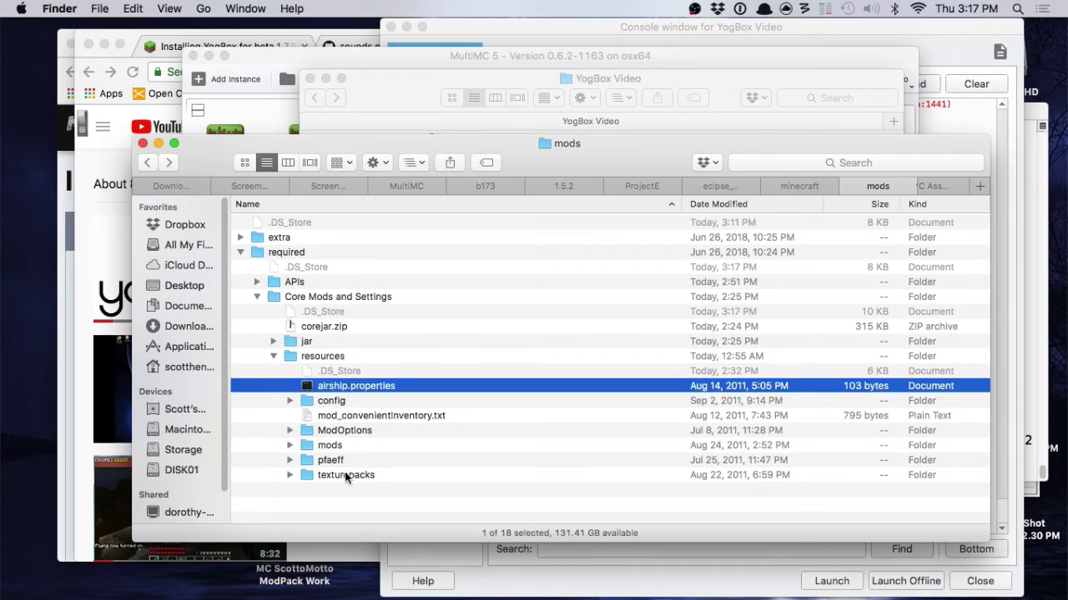
left_click(345, 474, "shift")
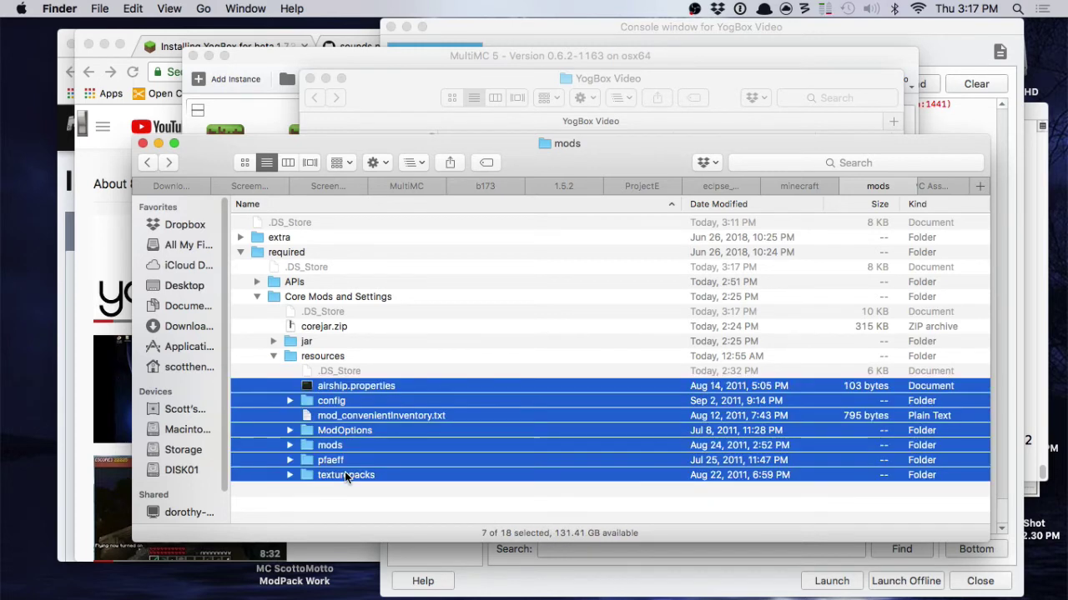
- Copy the seven items into .minecraft, replacing all conflicting items
left_click(410, 97)
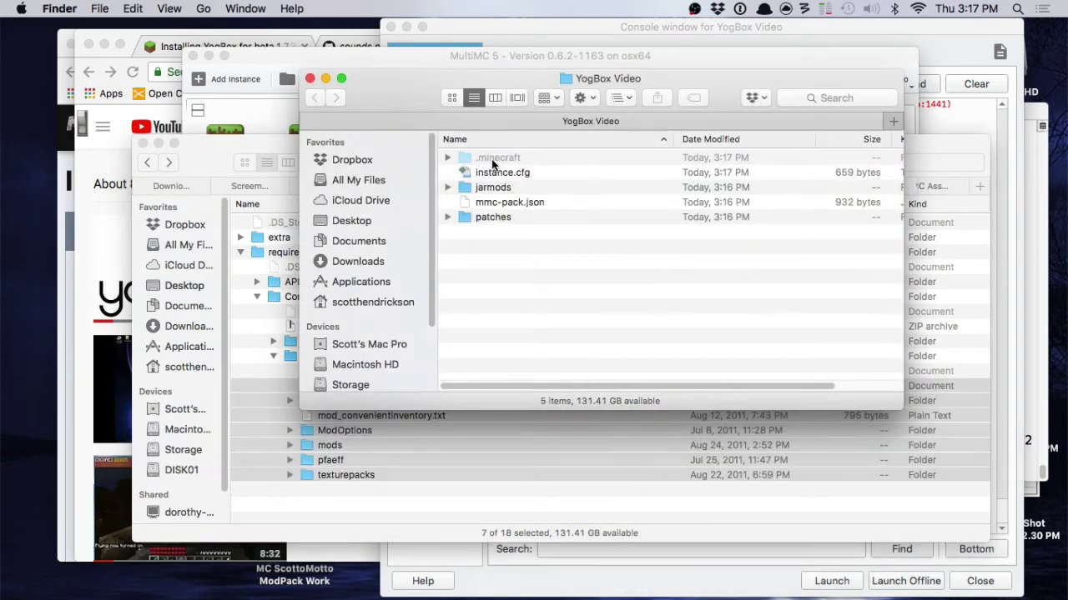
left_click(491, 159)
right_click(517, 164)
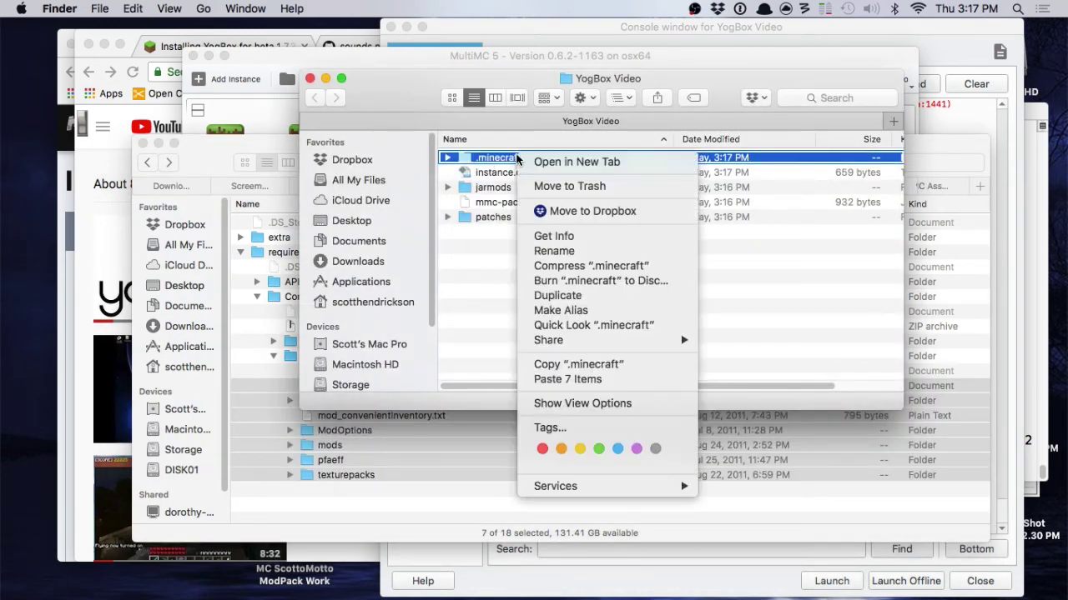
key("Escape")
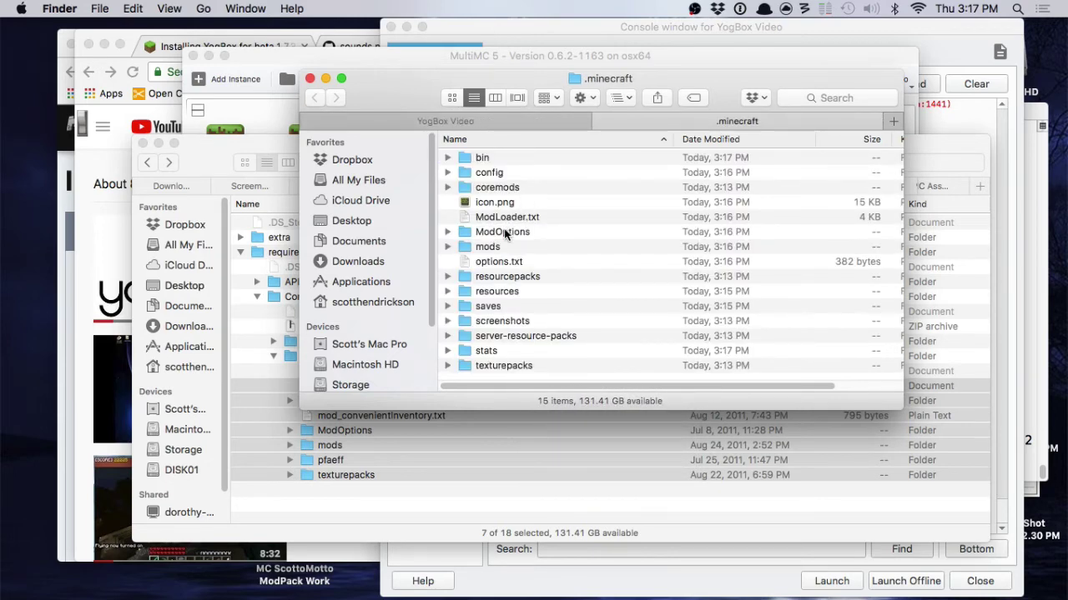
left_click_drag(504, 235, 501, 235)
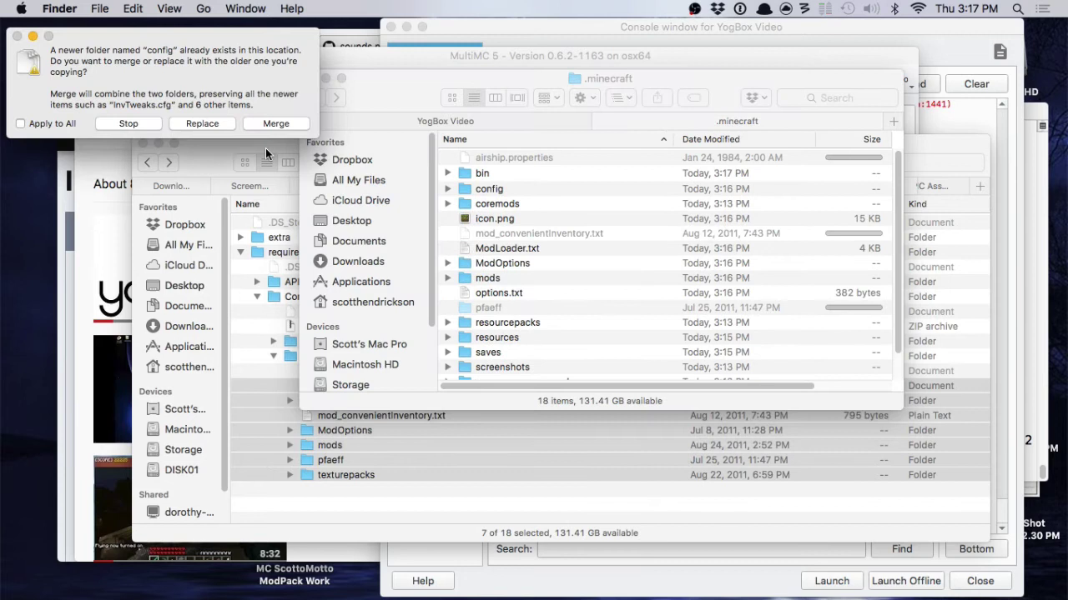
left_click(72, 125)
left_click(203, 124)
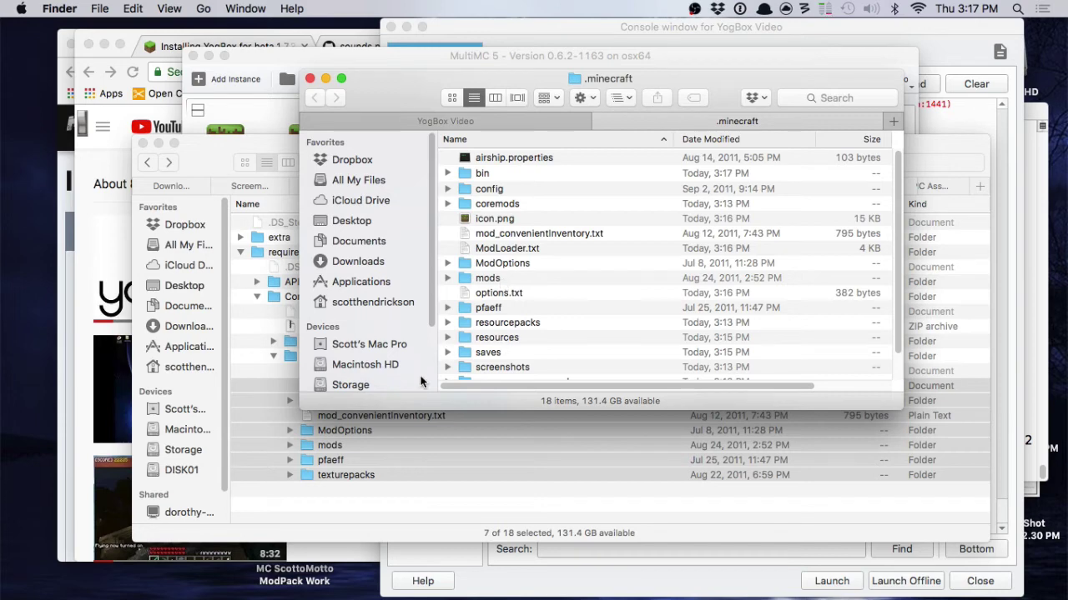
left_click(422, 477)
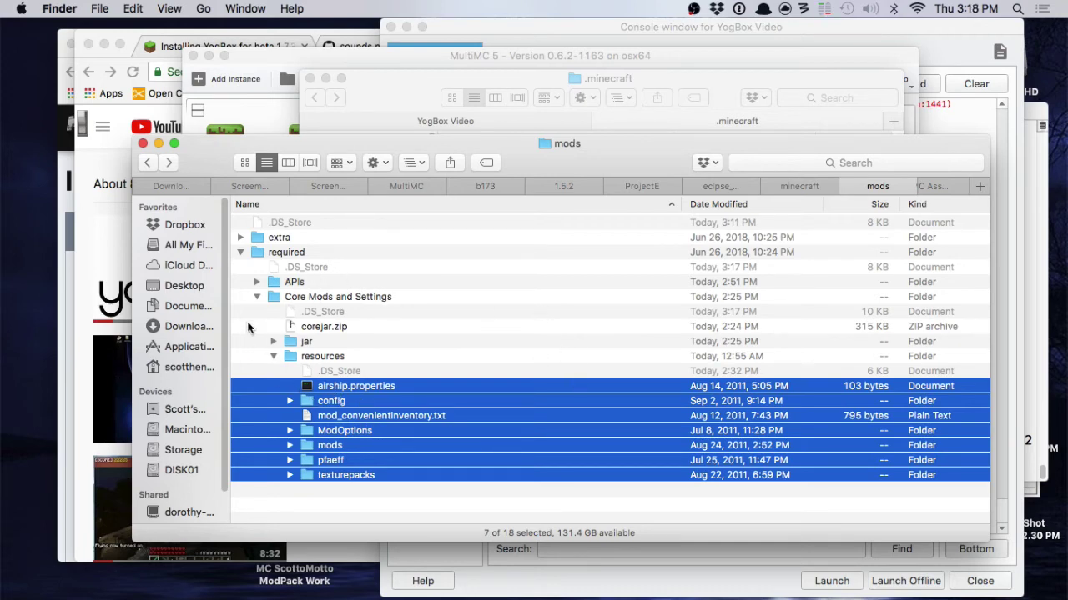
- Check the YogBox Video loader mods and version components, then launch the instance
left_click(240, 251)
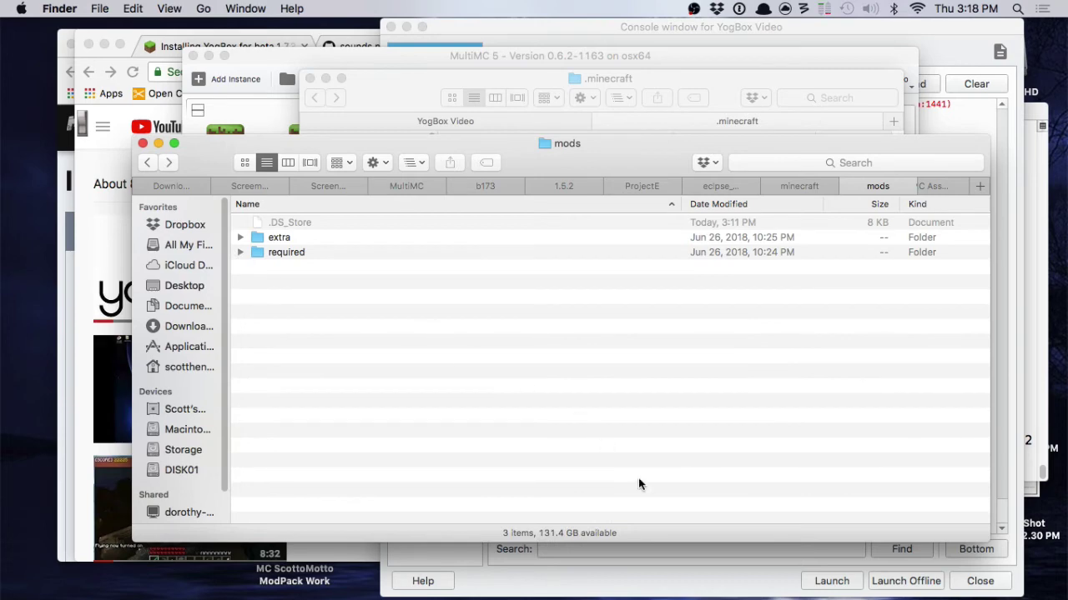
left_click(385, 119)
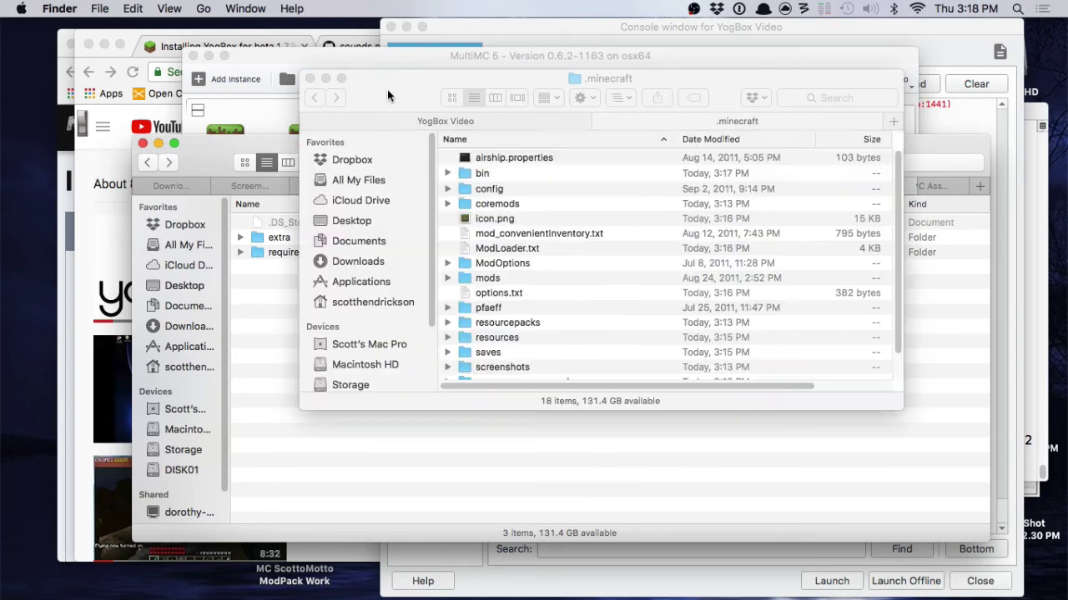
left_click(730, 580)
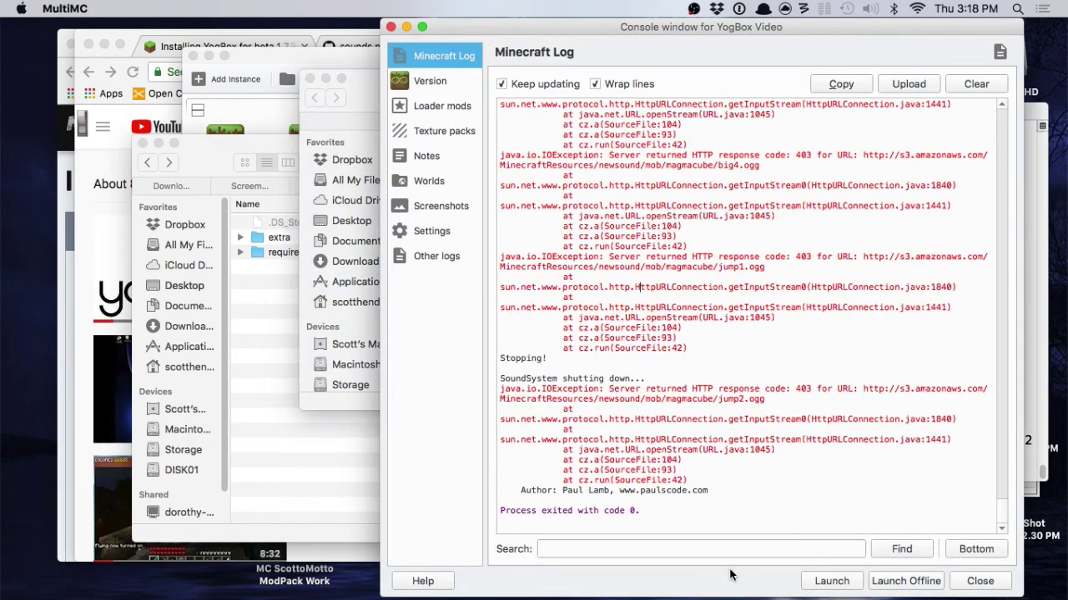
left_click(435, 103)
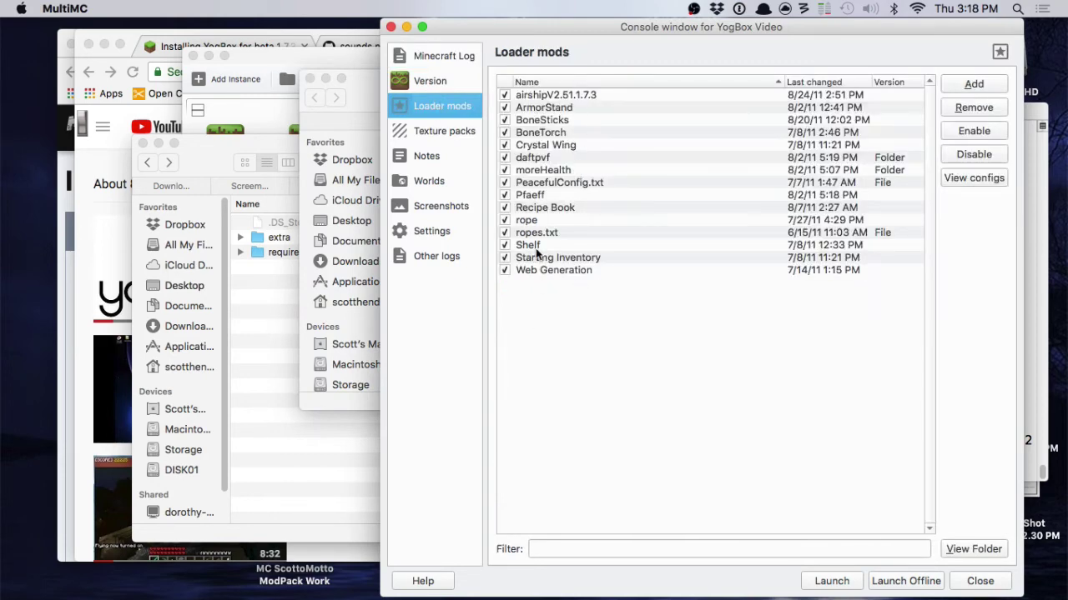
left_click(438, 83)
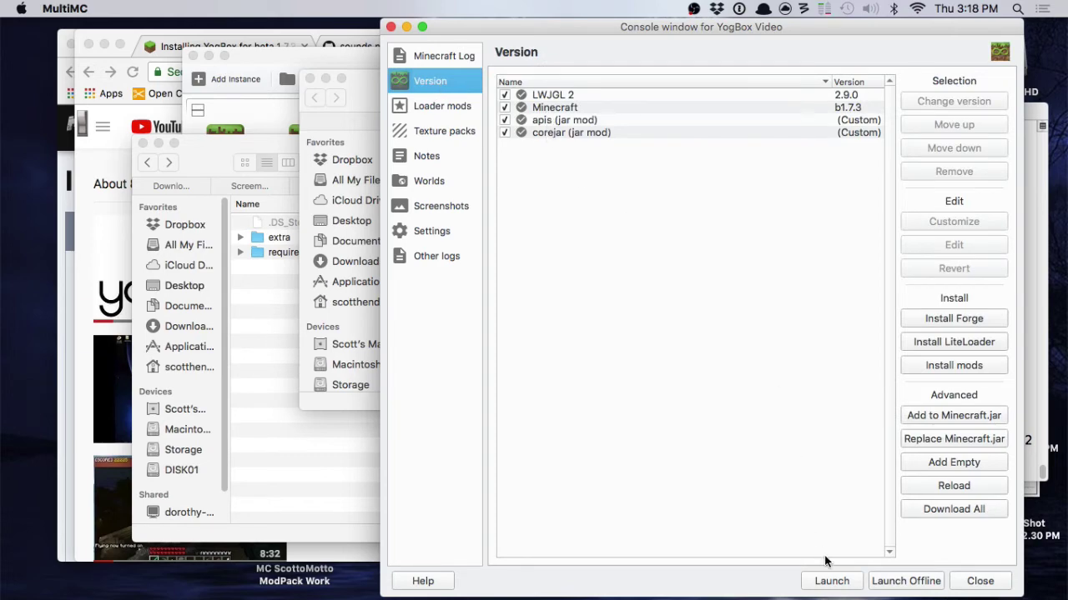
left_click(829, 581)
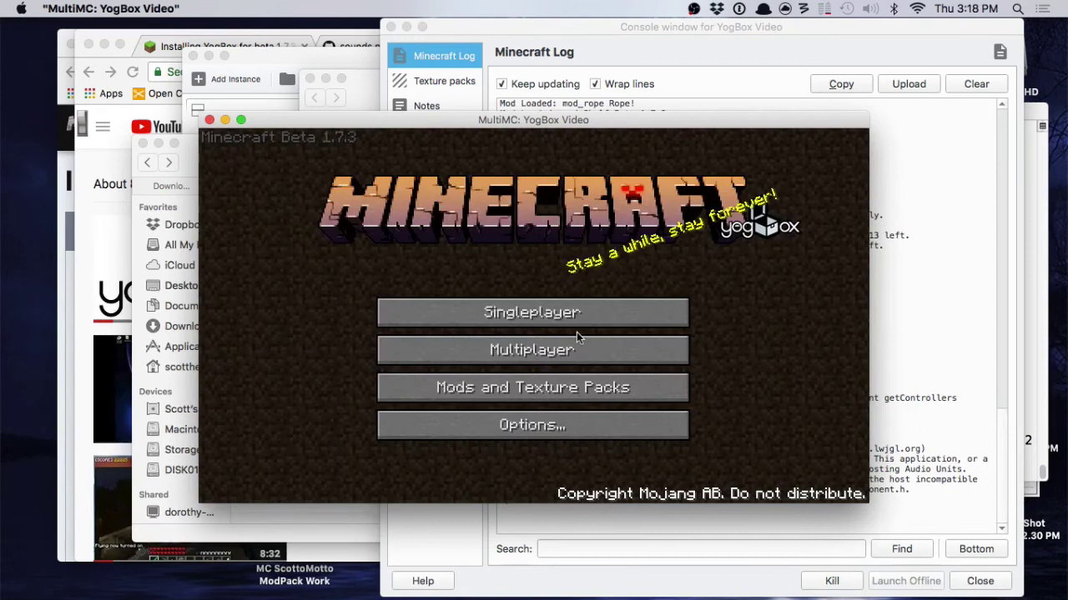
- Activate the SMPs_Revival_YogBox_Edition.zip texture pack and look over Video Settings before returning to title
left_click(519, 387)
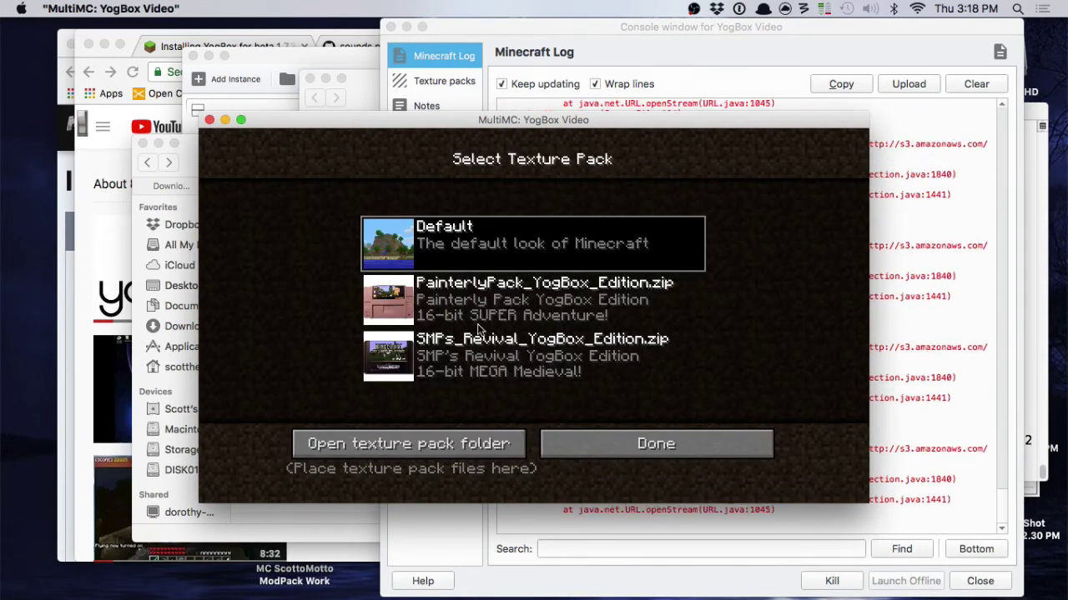
left_click(509, 357)
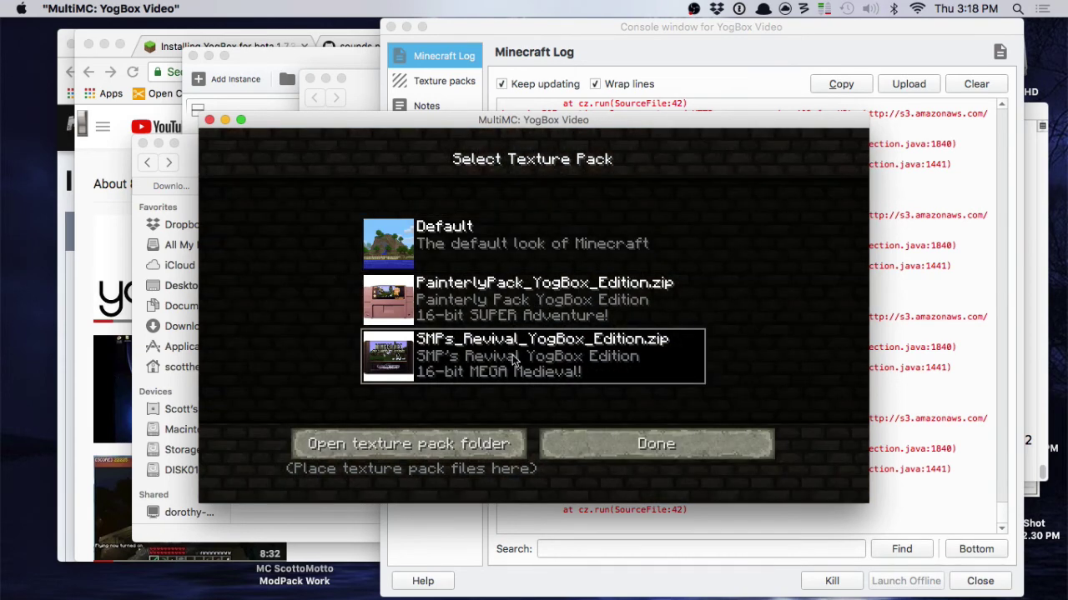
left_click(649, 450)
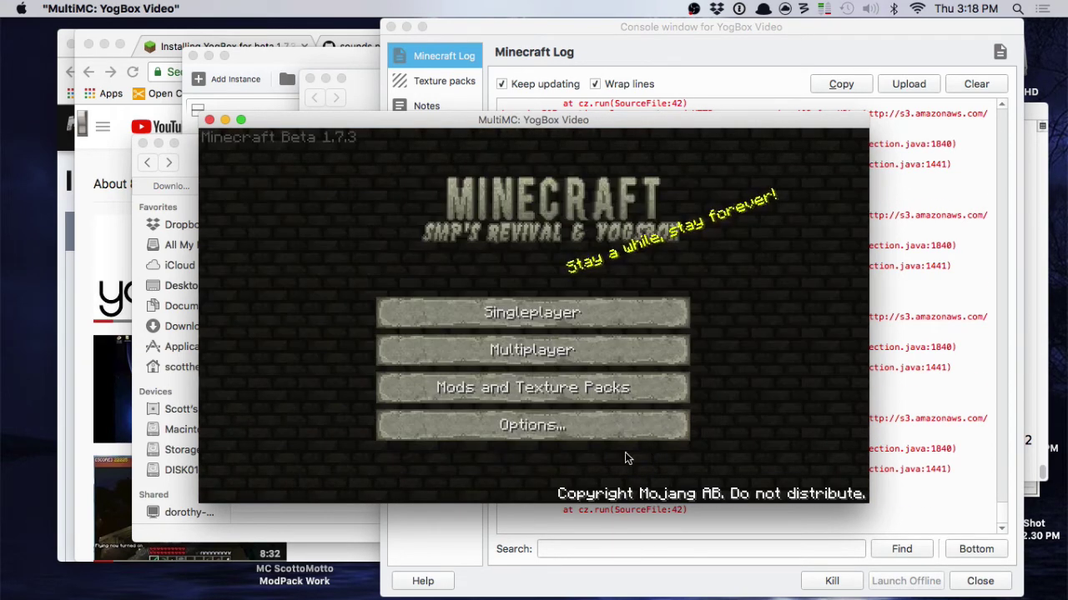
left_click(522, 426)
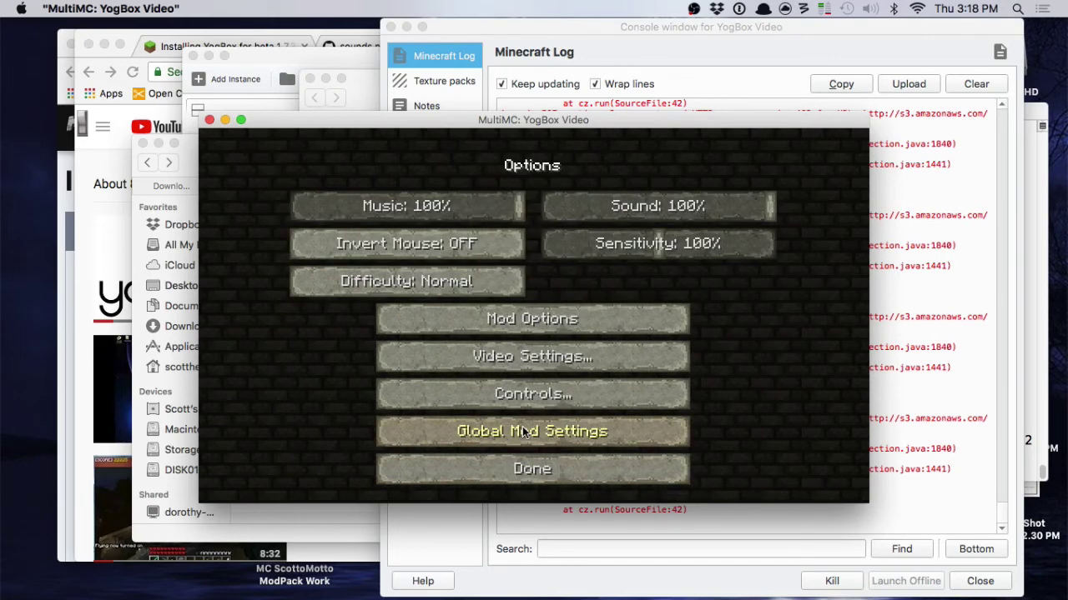
left_click(469, 364)
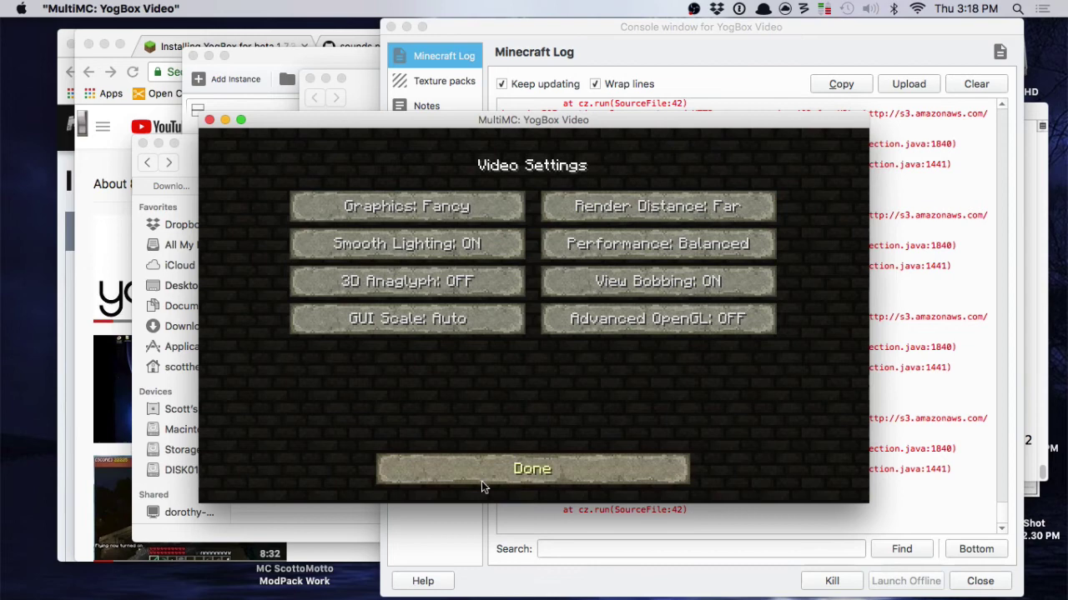
left_click(529, 472)
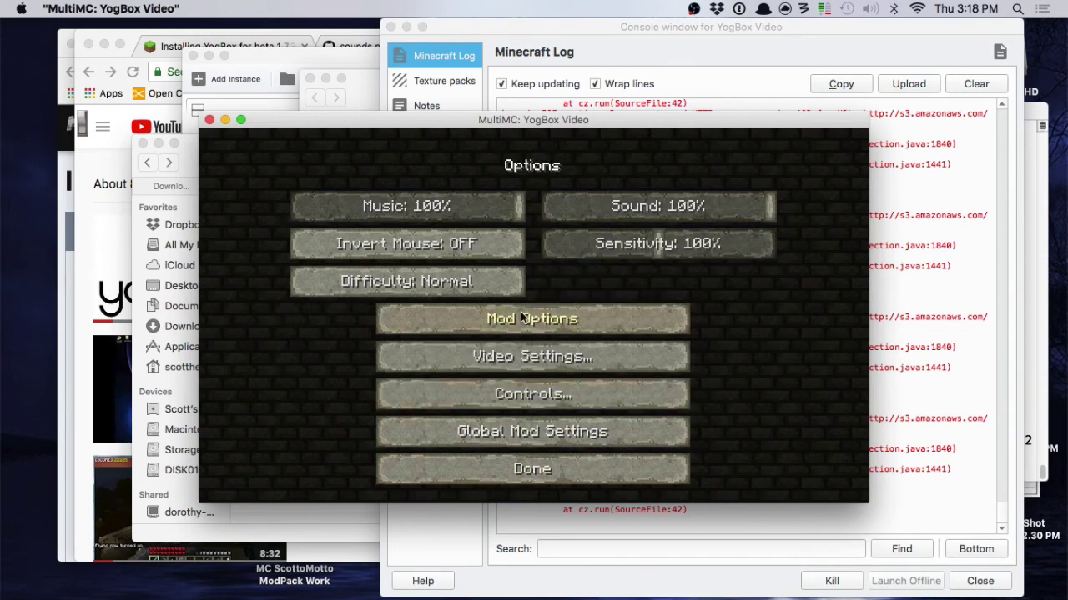
left_click(532, 472)
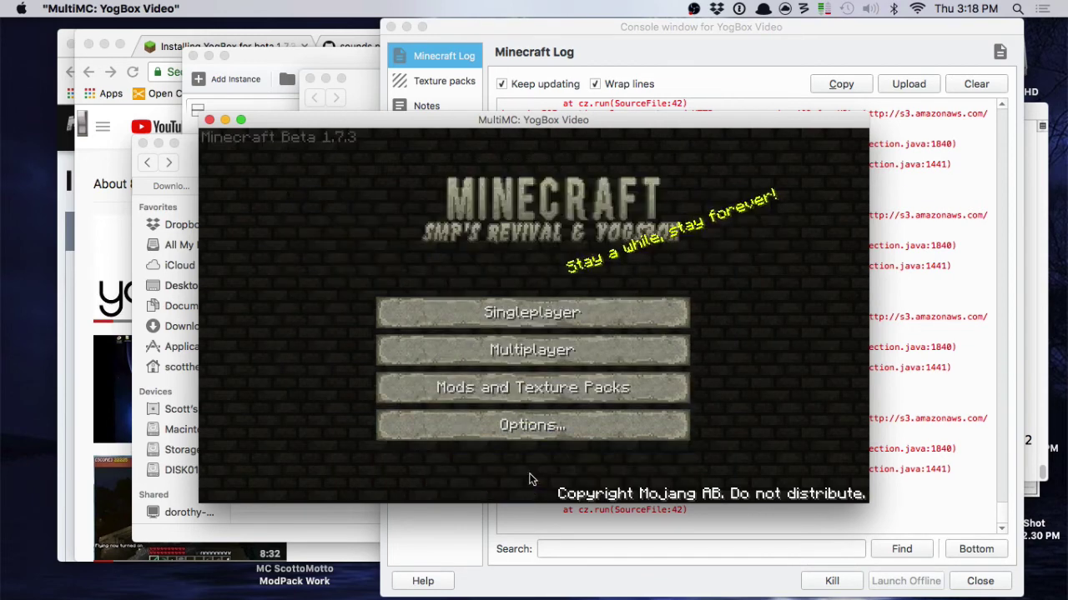
- Delete the old New World singleplayer save
left_click(516, 303)
left_click(484, 271)
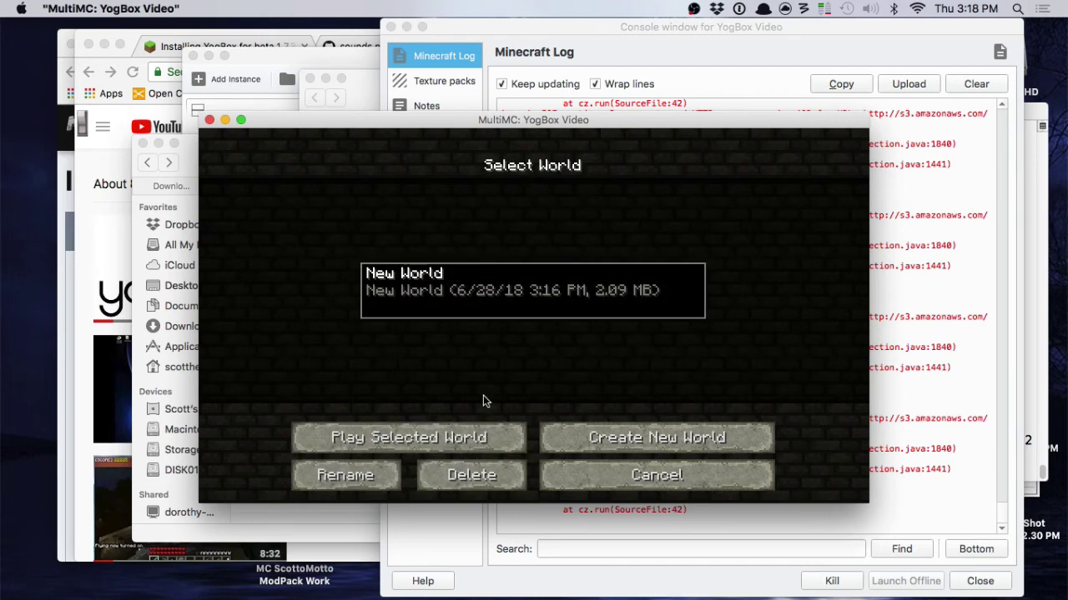
left_click(471, 476)
left_click(450, 364)
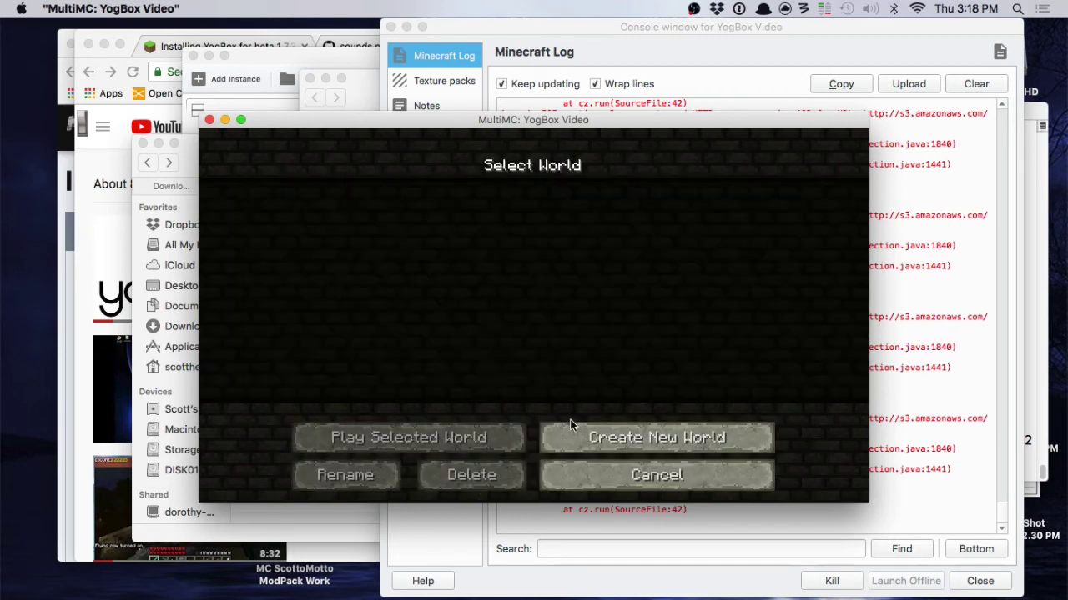
- Create and generate a new world named 'Yoga'
left_click(656, 437)
key("BackSpace")
key("BackSpace")
key("BackSpace")
key("BackSpace")
key("BackSpace")
key("BackSpace")
key("BackSpace")
key("BackSpace")
key("BackSpace")
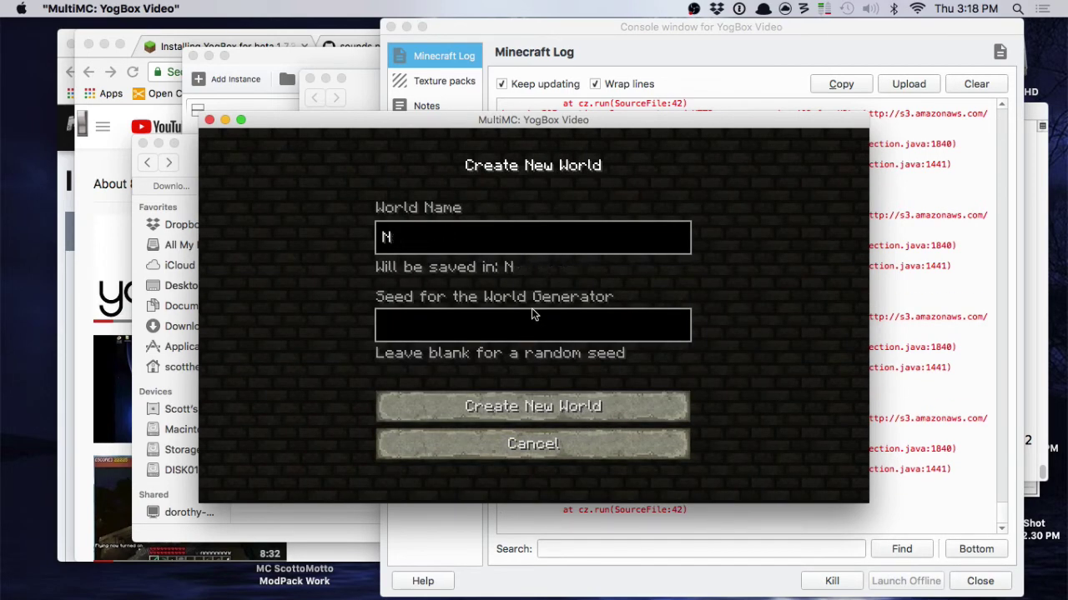
type("Yoga")
left_click(527, 406)
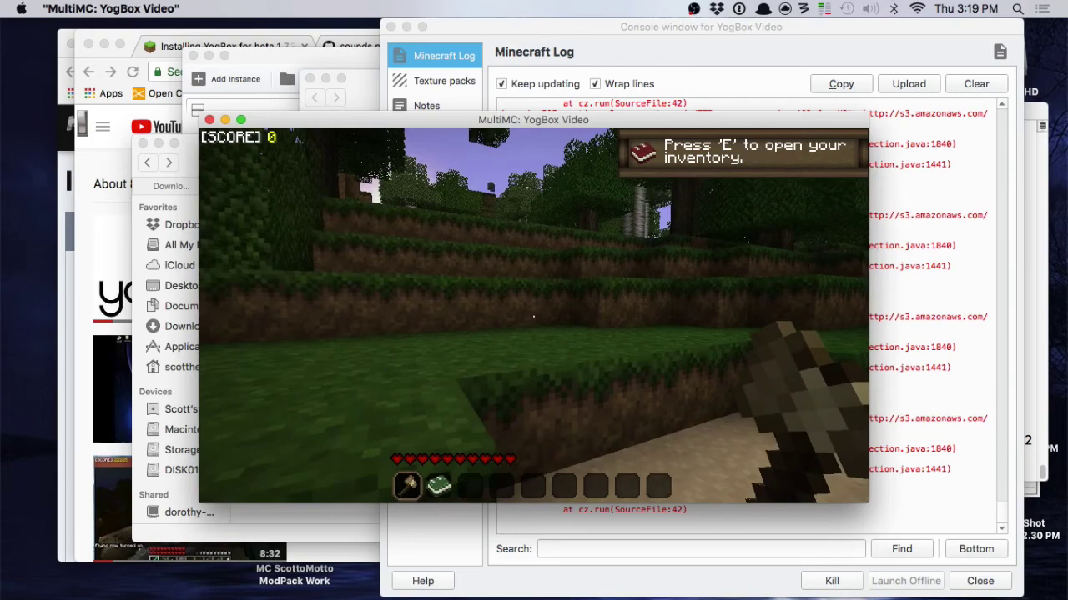
- In fullscreen, open the inventory and view the crafting guide book's recipes, then close it
key("F11")
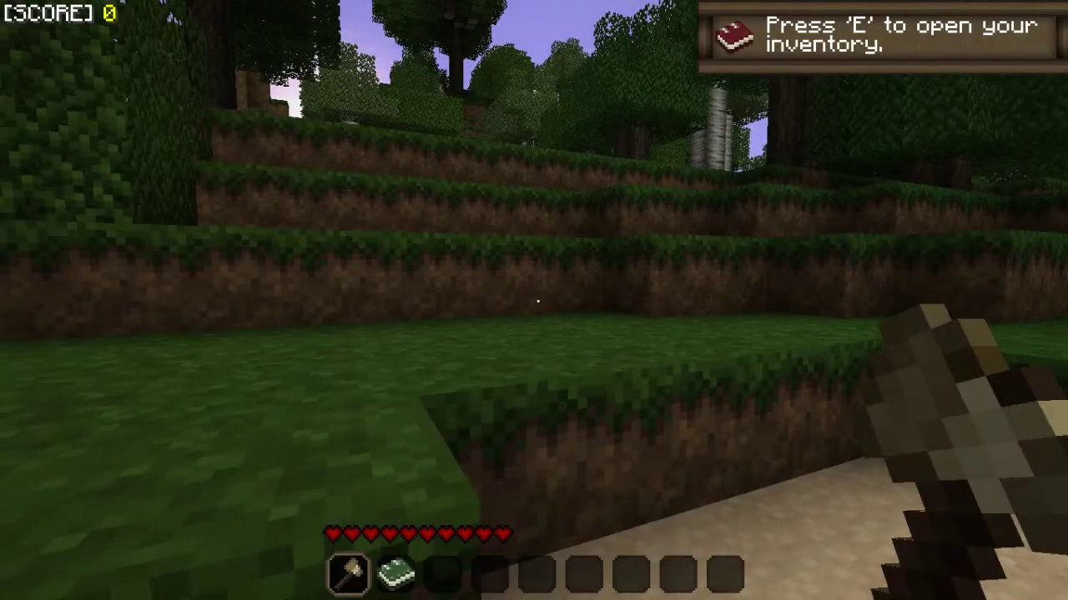
key("e")
key("e")
scroll(533, 301, "down", 2)
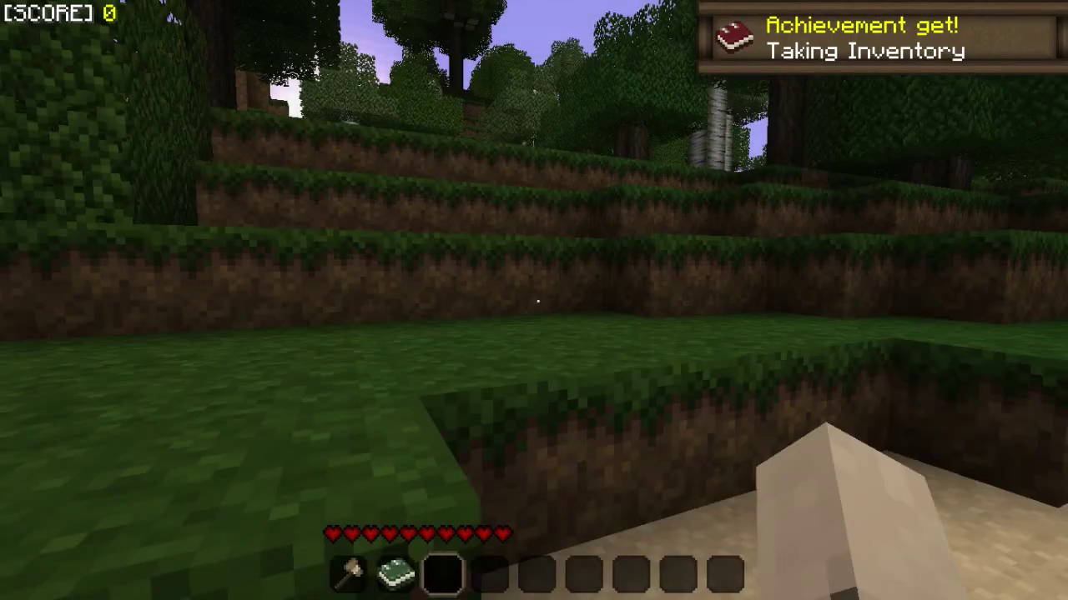
scroll(534, 301, "up", 1)
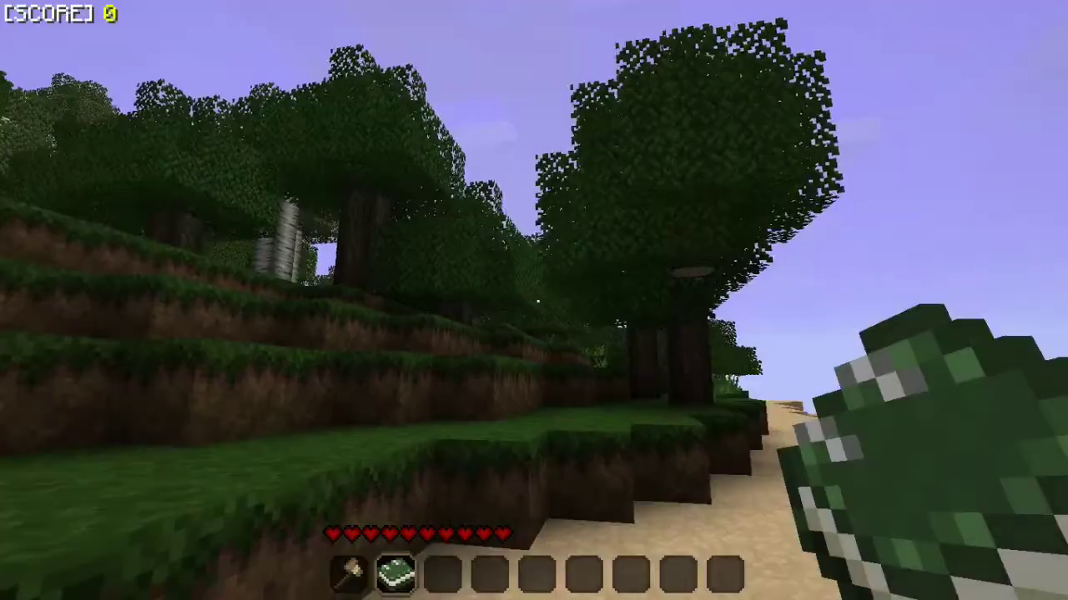
right_click(533, 300)
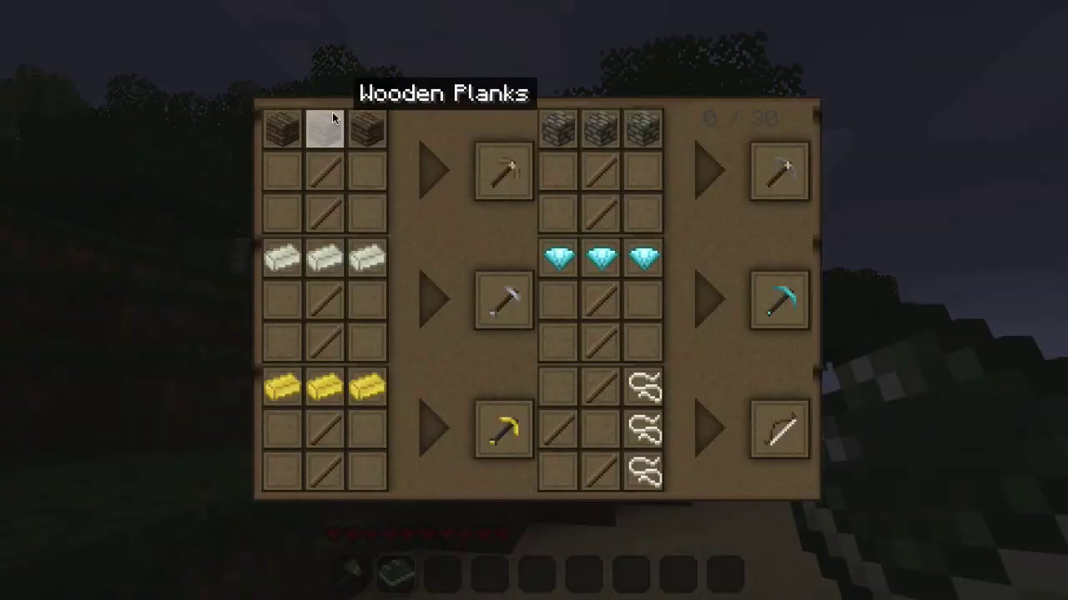
key("Escape")
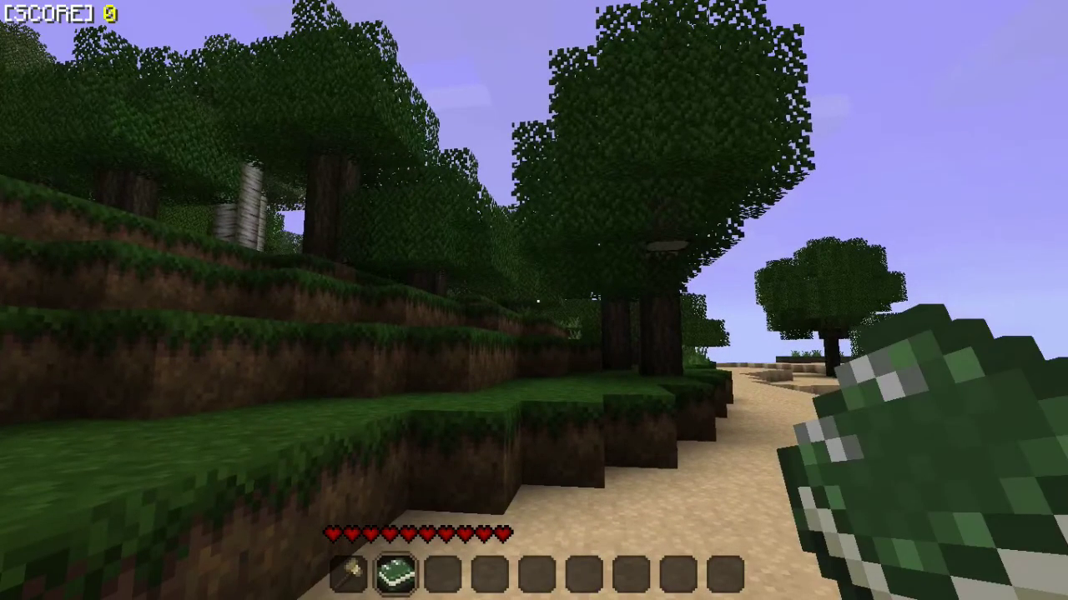
scroll(534, 300, "down", 1)
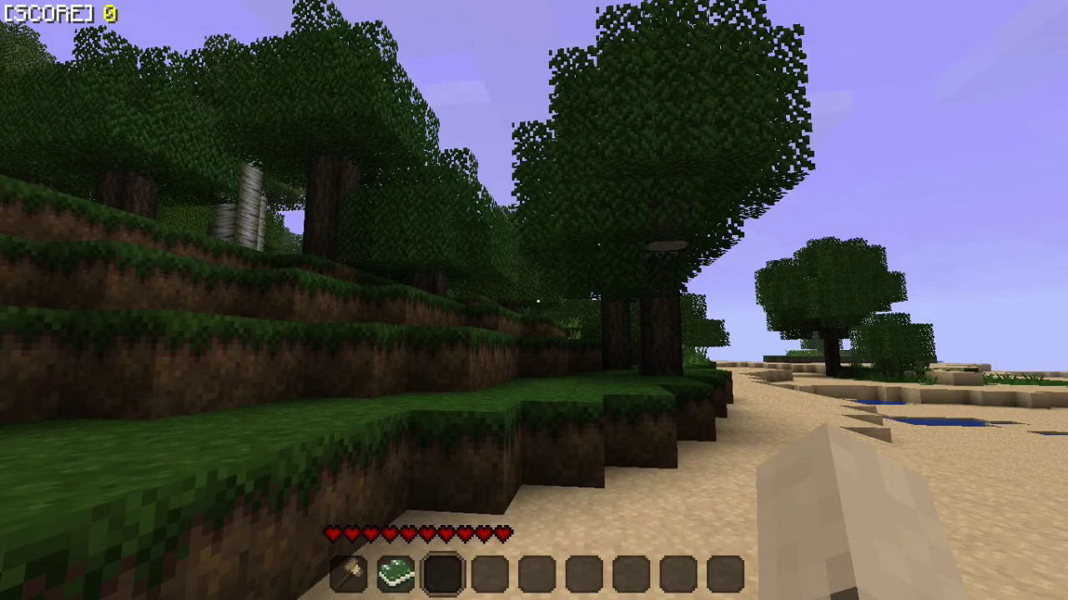
- Leave fullscreen, save and quit the Yoga world, close Minecraft, and return to Chrome's YouTube results
key("F11")
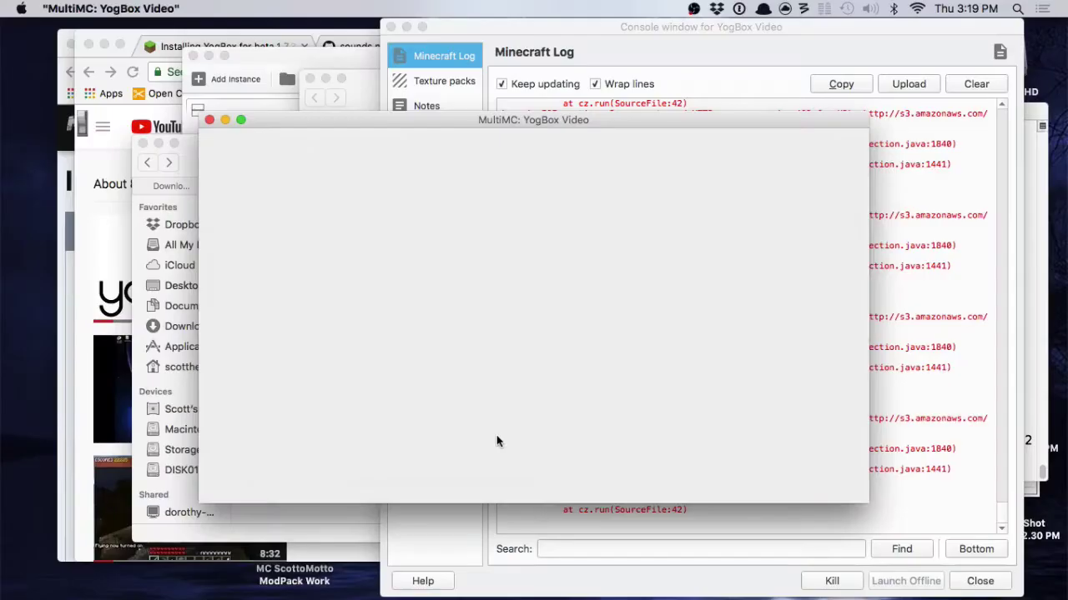
key("Escape")
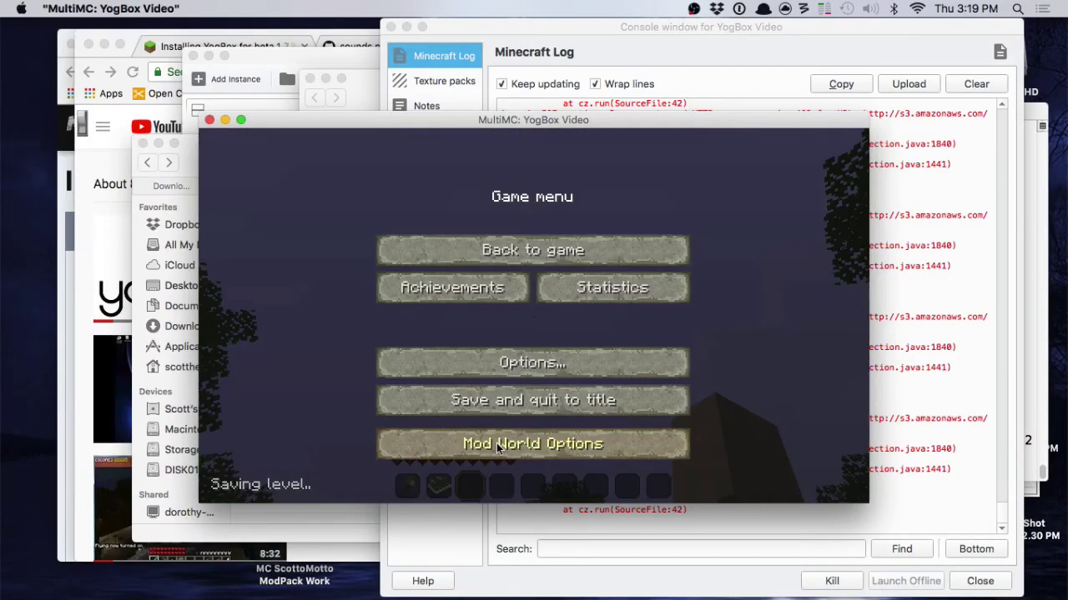
left_click(490, 403)
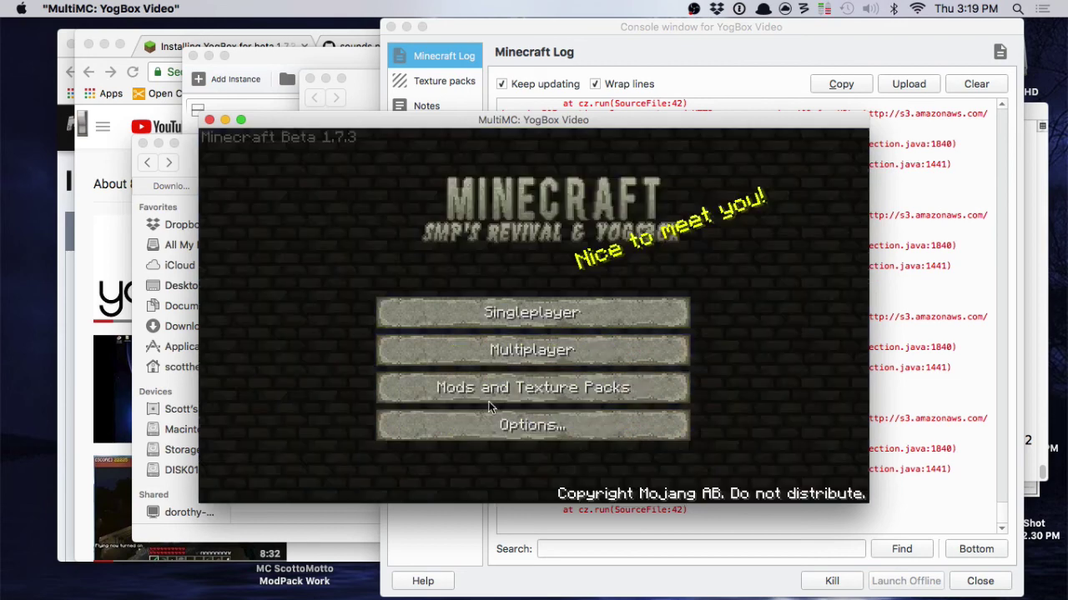
left_click(209, 120)
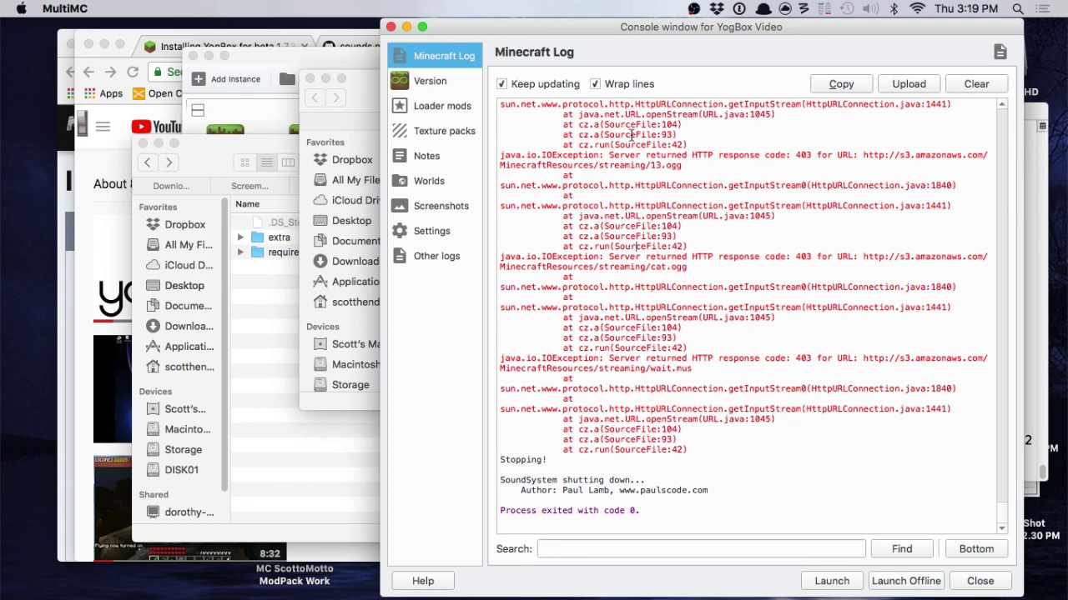
left_click(86, 242)
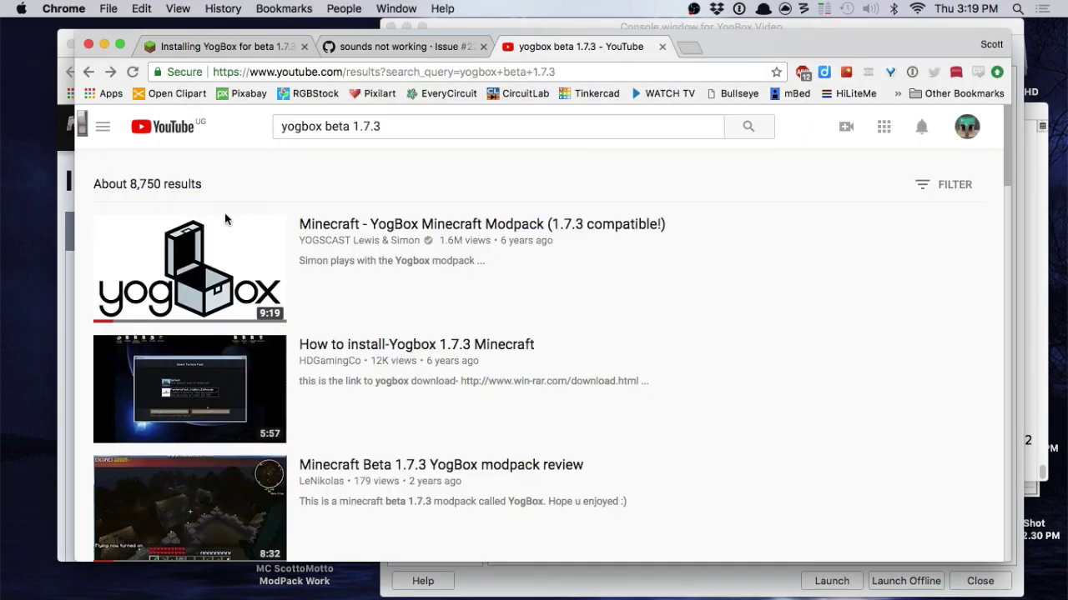